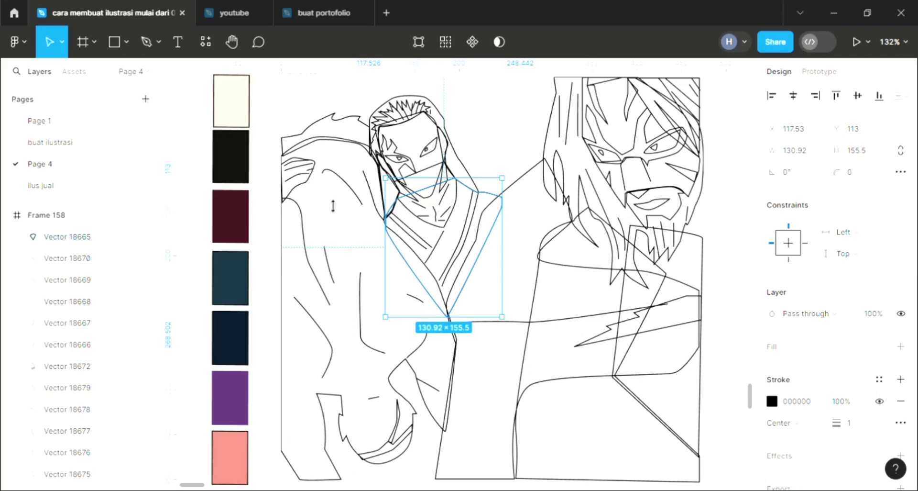
Step: Fill the left figure's spiky hair shape with the near-black 111111 swatch
click(475, 138)
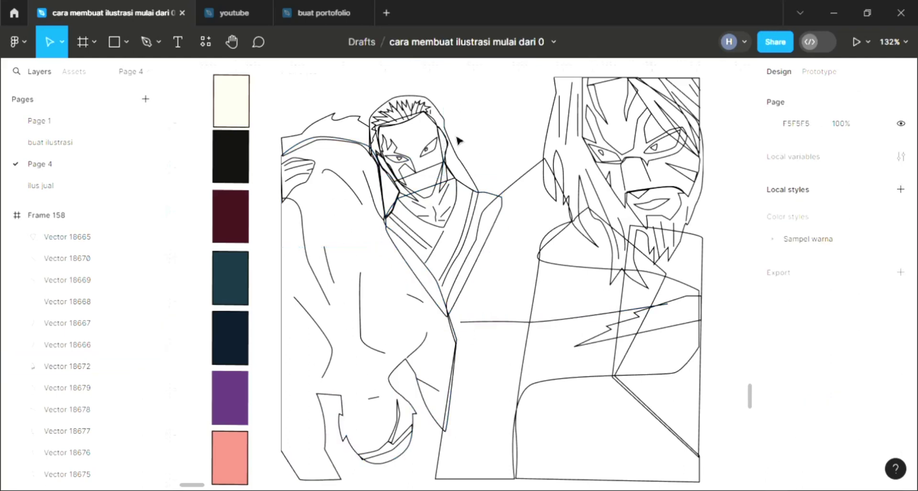
scroll(453, 144, up, 3)
click(447, 157)
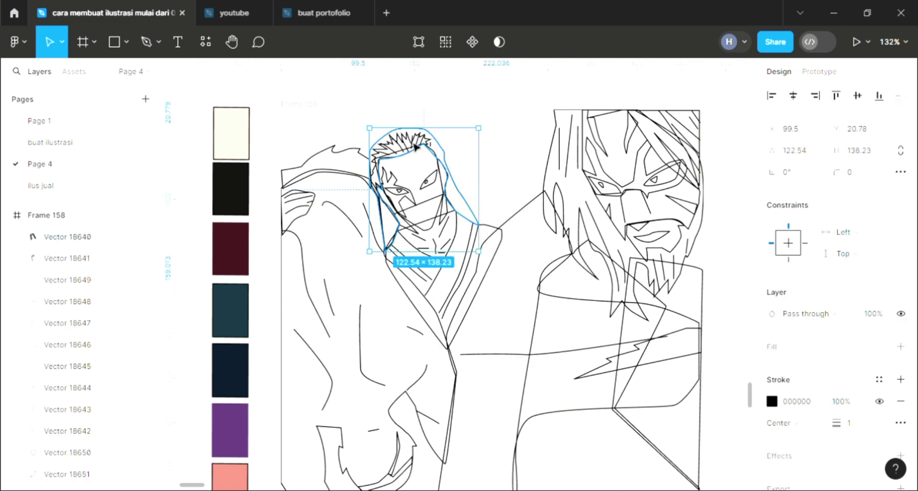
click(67, 258)
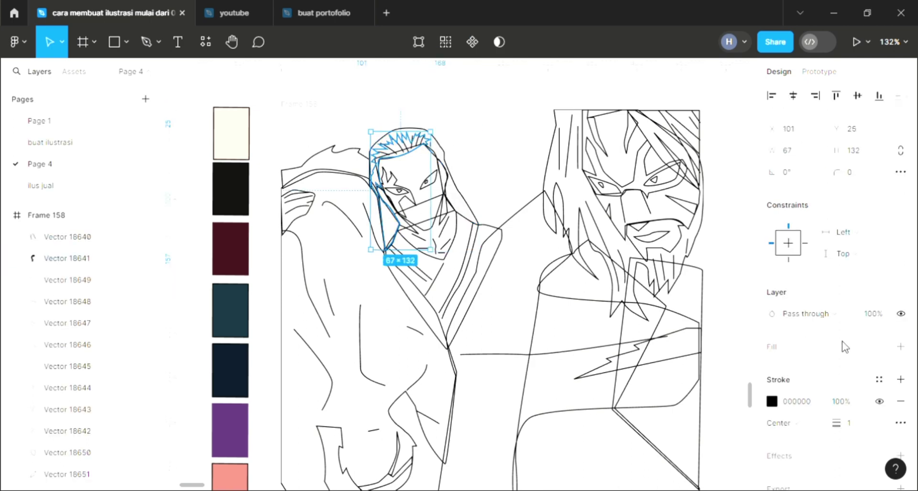
click(902, 348)
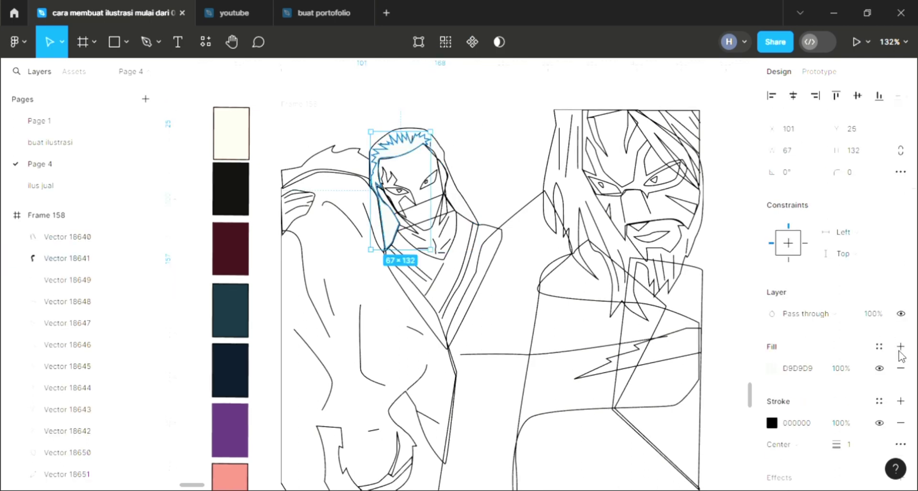
key(i)
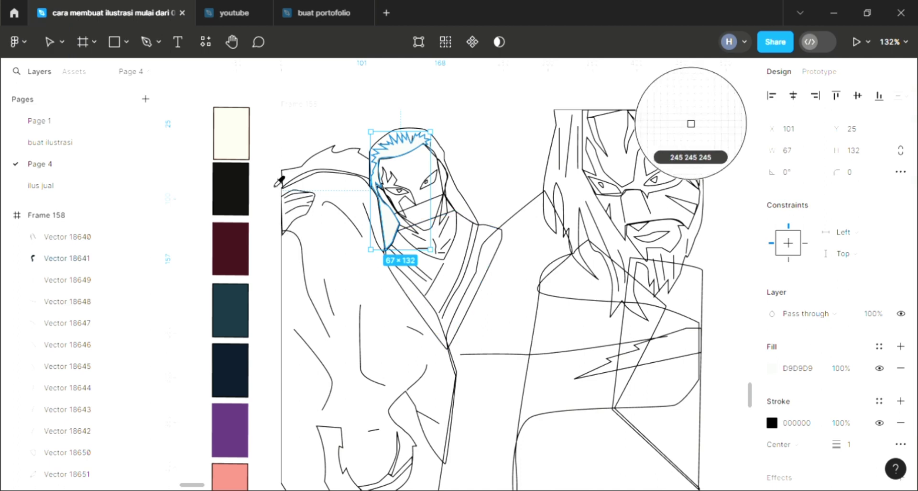
click(244, 220)
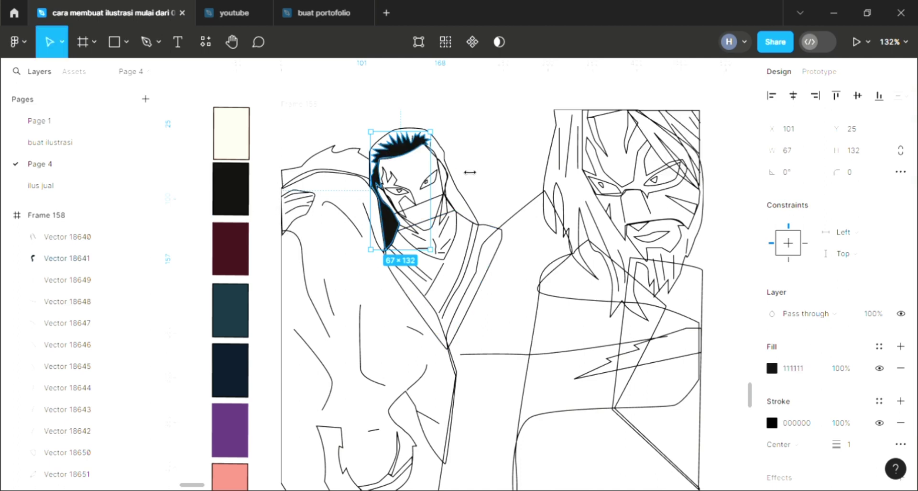
click(466, 190)
Step: Fill the hood dark teal 18323E and send it behind the hair
click(466, 190)
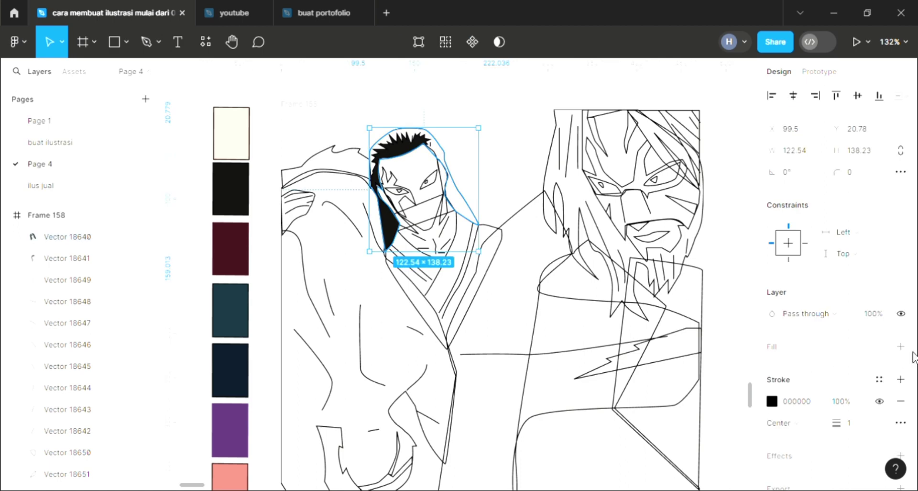
click(901, 347)
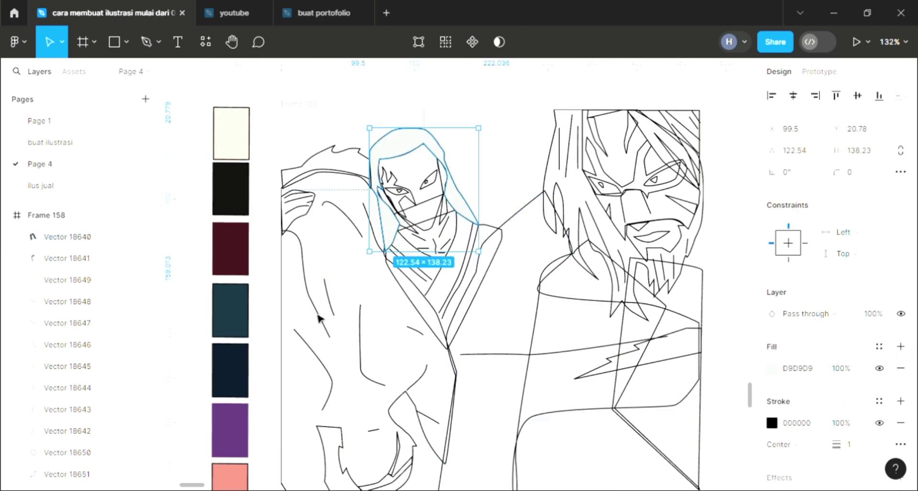
click(233, 316)
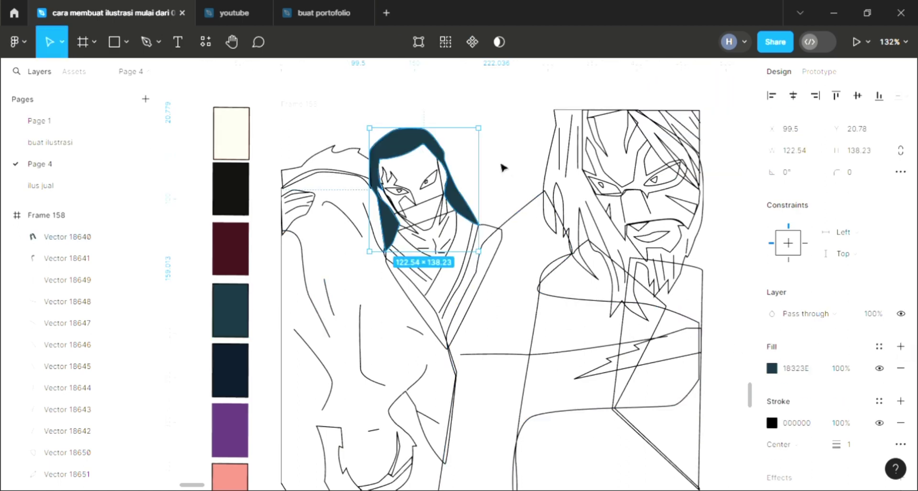
key(ctrl+alt+bracketleft)
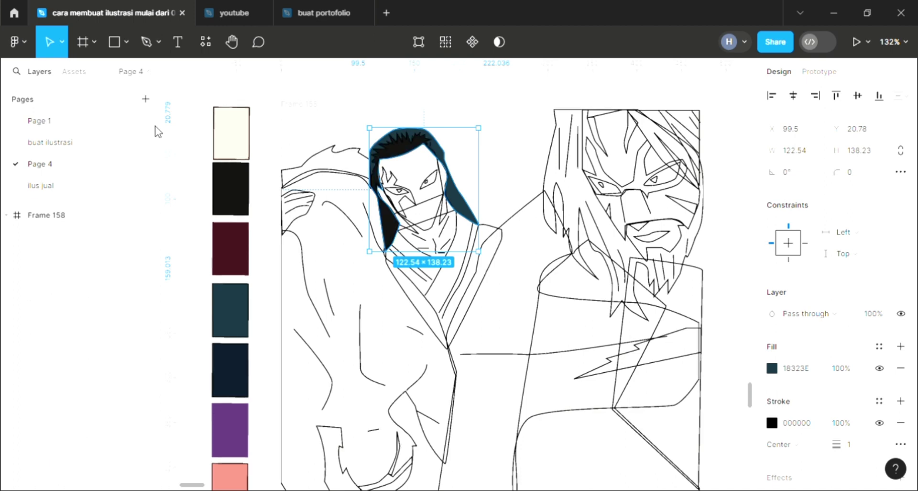
click(510, 187)
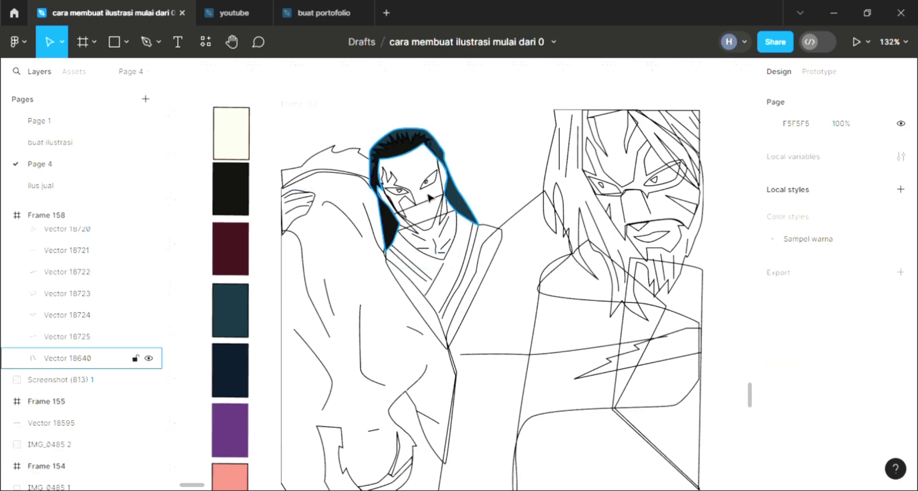
Step: Fill the masked figure's right eye near-black 111111 and move it two layers down
scroll(378, 193, up, 2)
scroll(421, 189, up, 3)
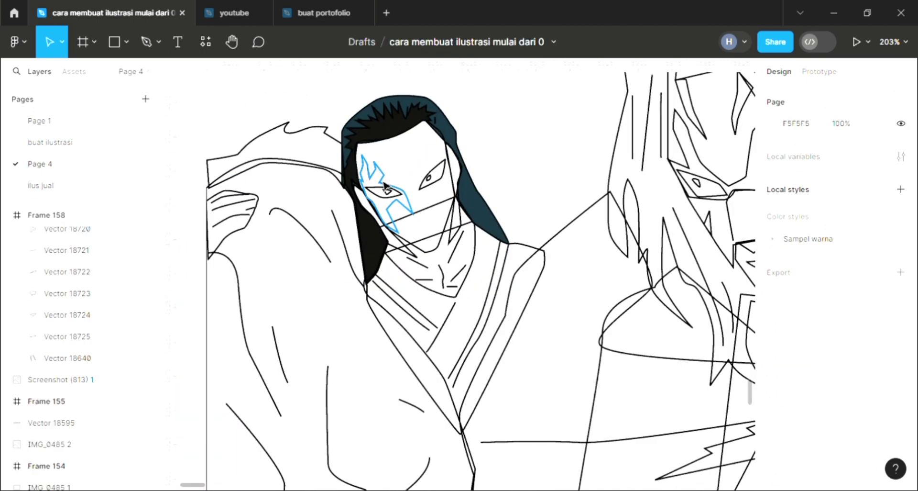
click(435, 185)
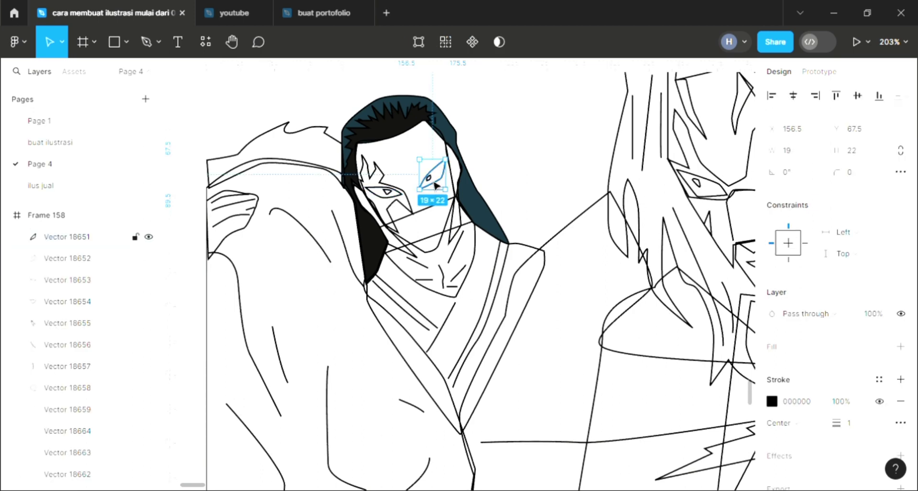
key(Escape)
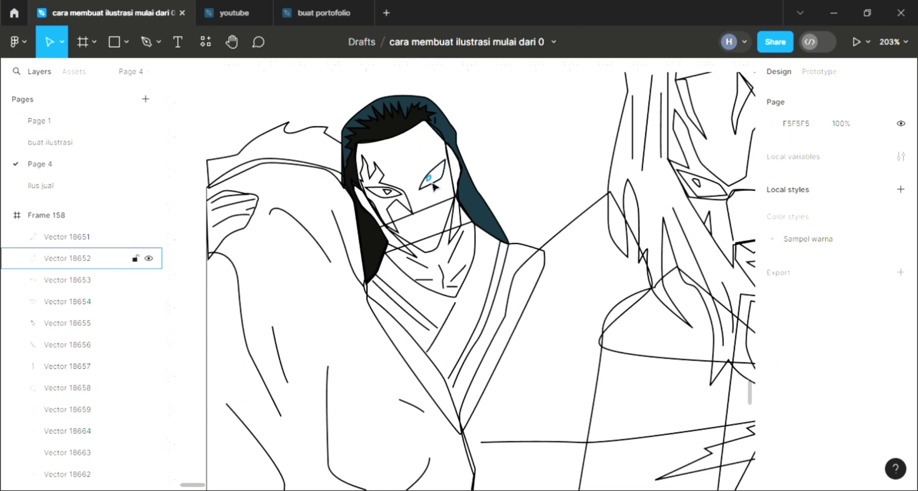
click(436, 185)
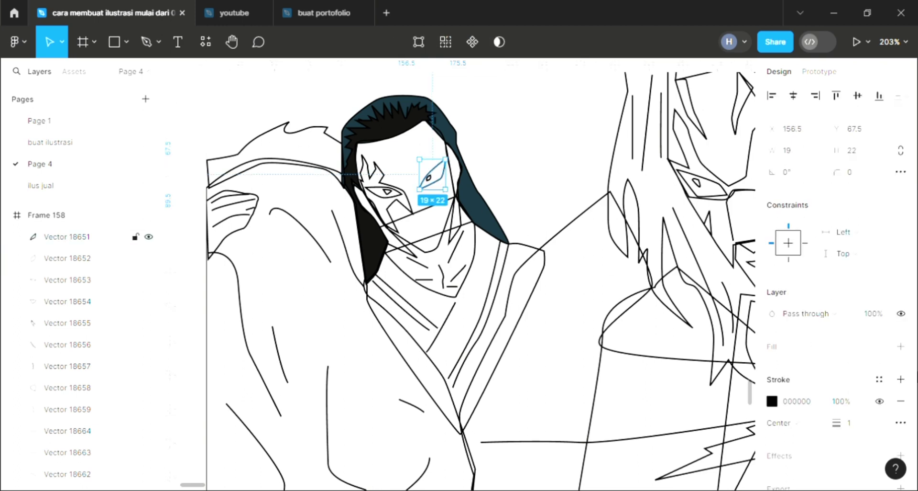
click(901, 345)
key(i)
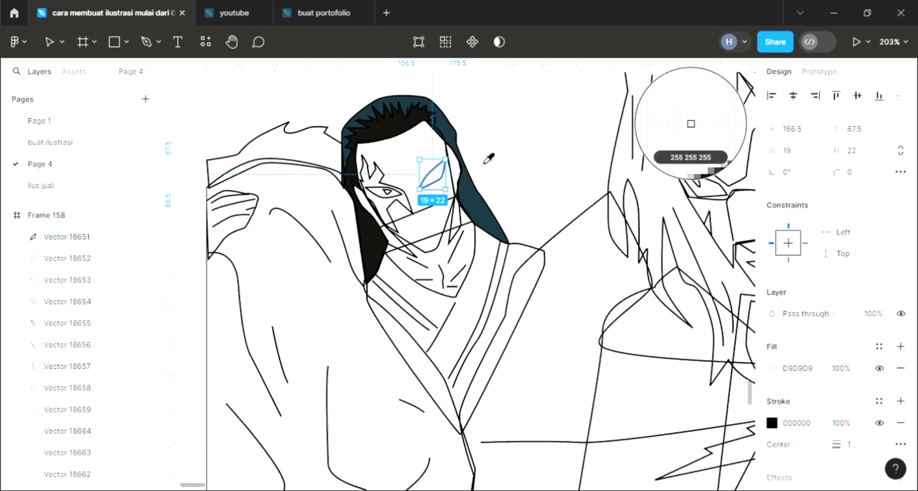
click(691, 124)
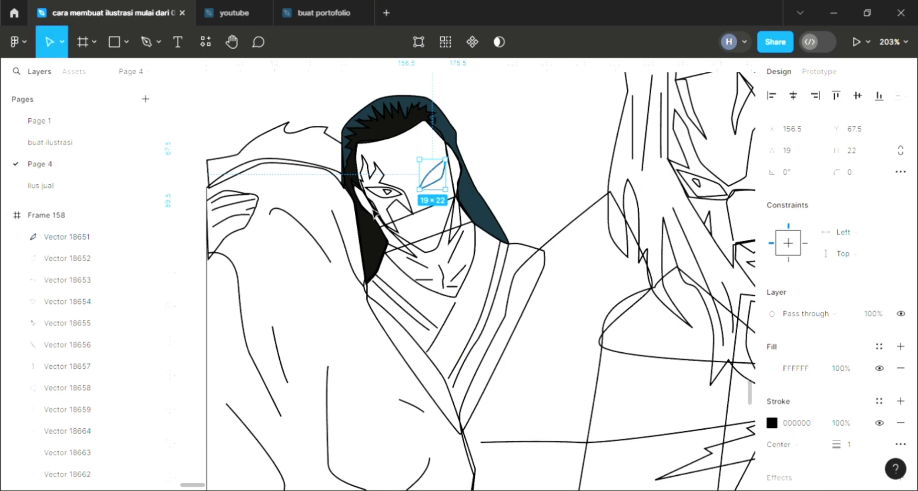
key(i)
click(691, 124)
mouse_move(79, 215)
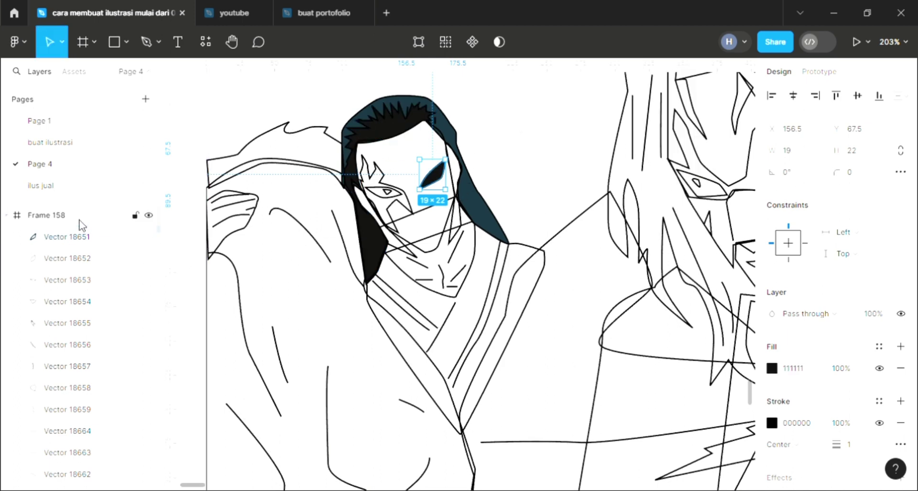
key(ctrl+bracketleft)
key(ctrl+bracketleft)
key(ctrl+bracketleft)
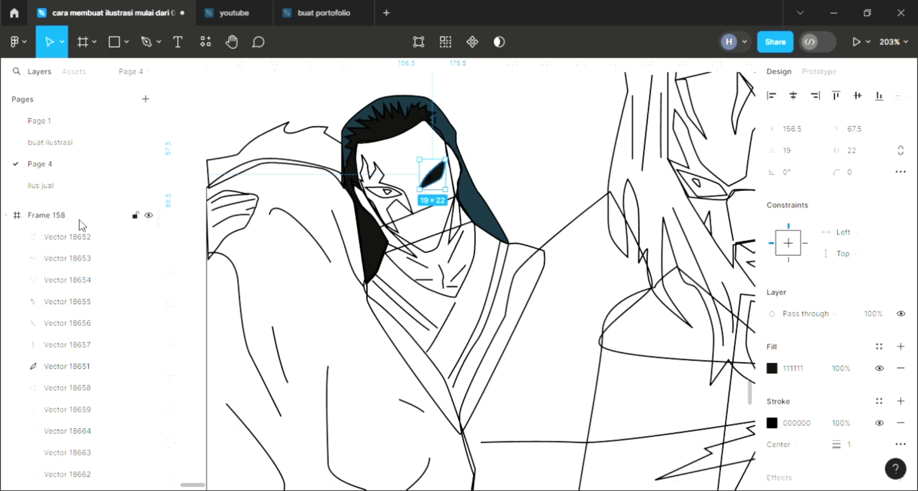
key(ctrl+bracketleft)
key(ctrl+bracketleft)
key(ctrl+bracketleft)
key(ctrl+bracketleft)
key(ctrl+bracketleft)
key(ctrl+bracketleft)
key(ctrl+bracketleft)
key(ctrl+bracketleft)
key(ctrl+bracketleft)
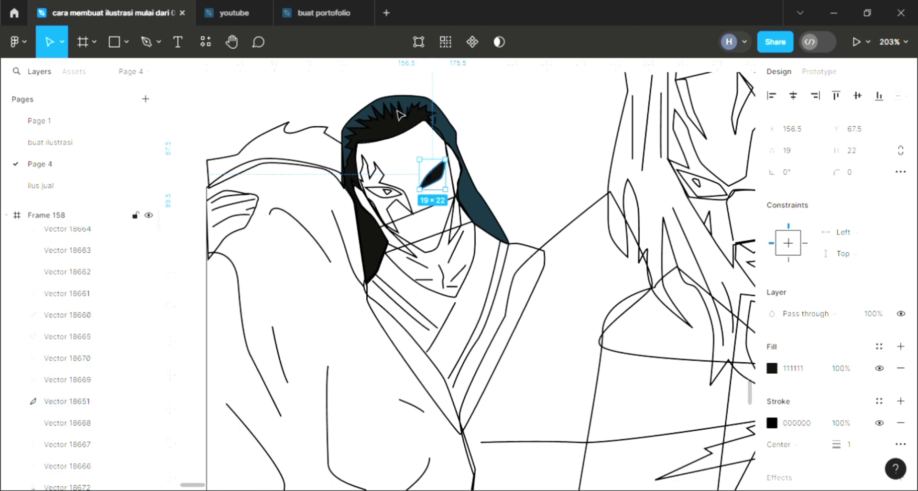
Step: Fill the pupils of both eyes white FFFFFF
scroll(358, 192, up, 3)
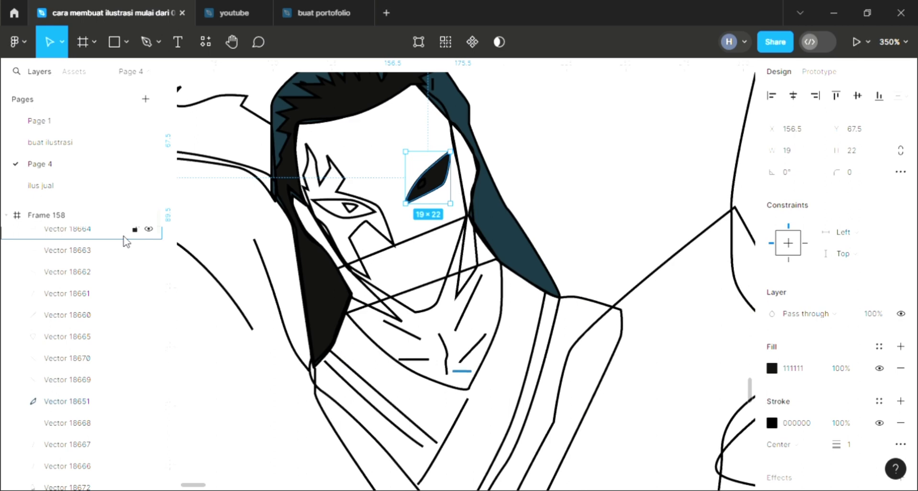
click(421, 182)
click(902, 346)
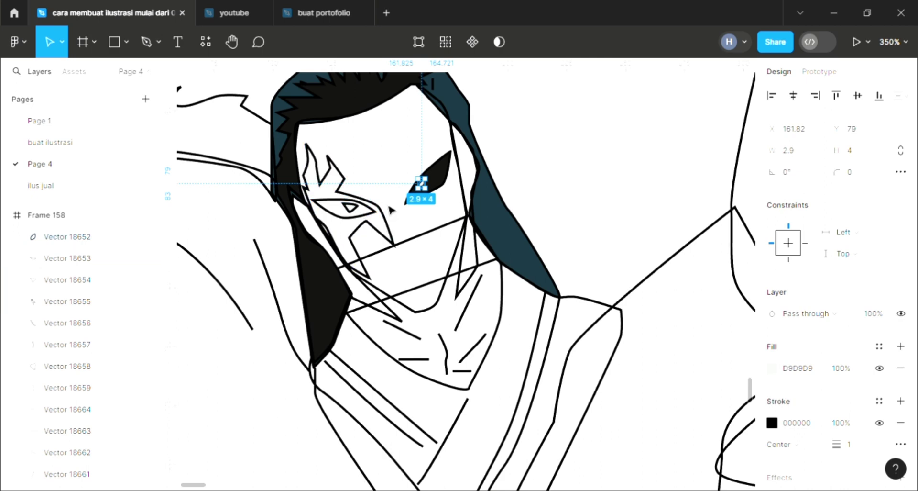
key(i)
click(529, 160)
click(360, 218)
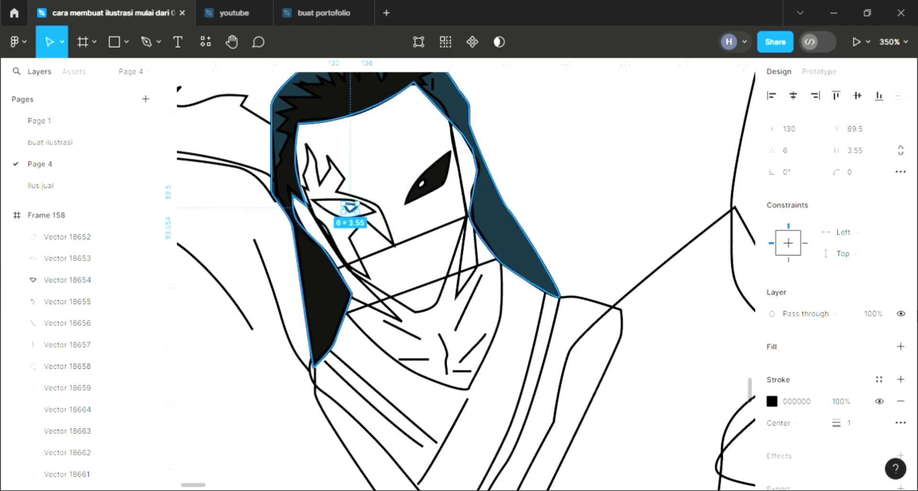
click(901, 346)
key(i)
click(607, 196)
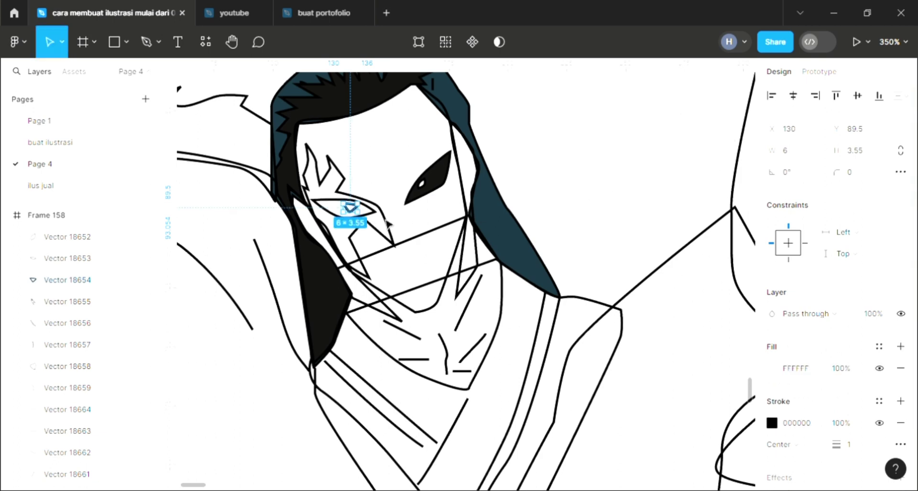
Step: Fill the left eye outline near-black 111111 and move it below its pupil
click(333, 200)
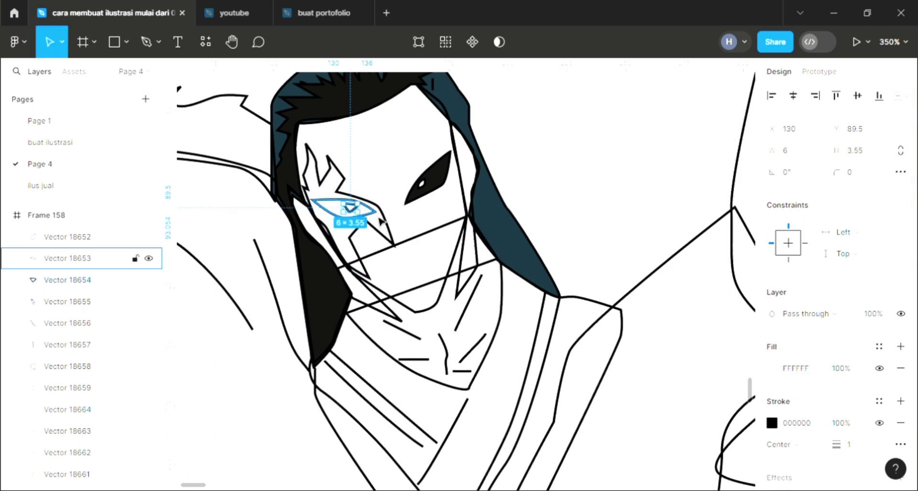
click(902, 345)
key(i)
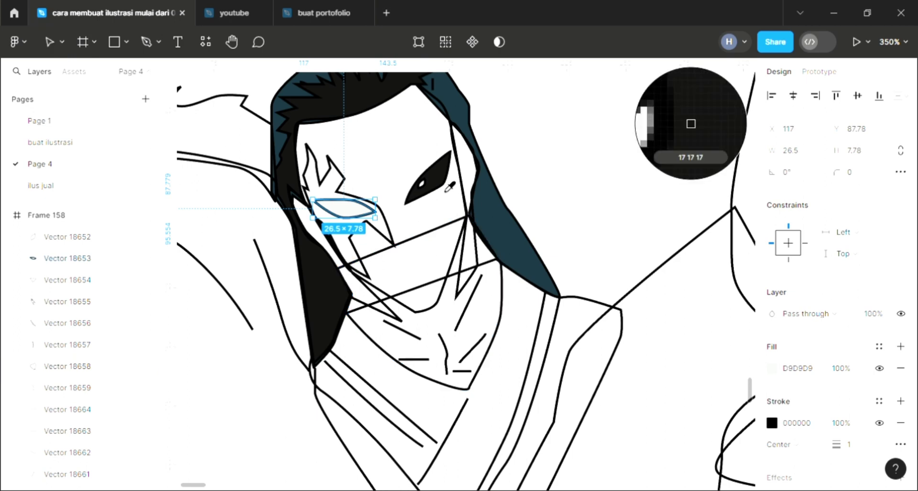
click(447, 191)
key(ctrl+bracketleft)
key(ctrl+bracketleft)
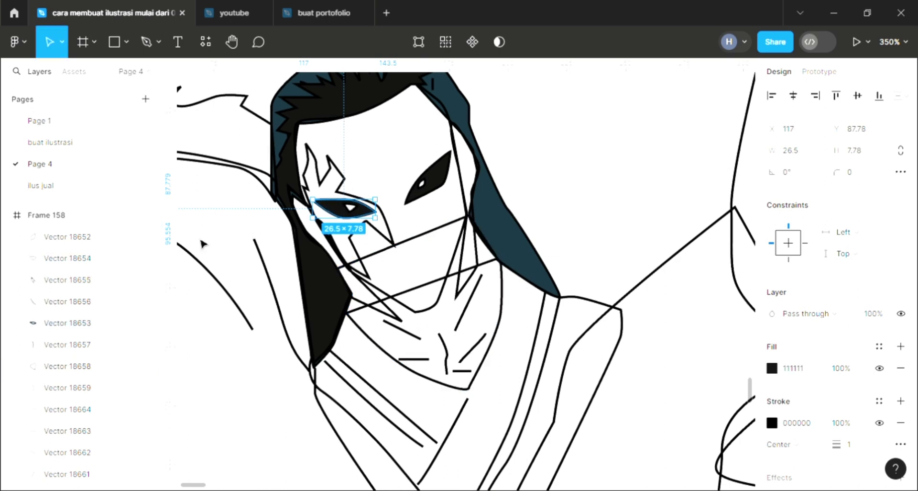
Step: Fill the zigzag eye marking crimson BE1B39 and send it two layers back behind the eye
click(393, 245)
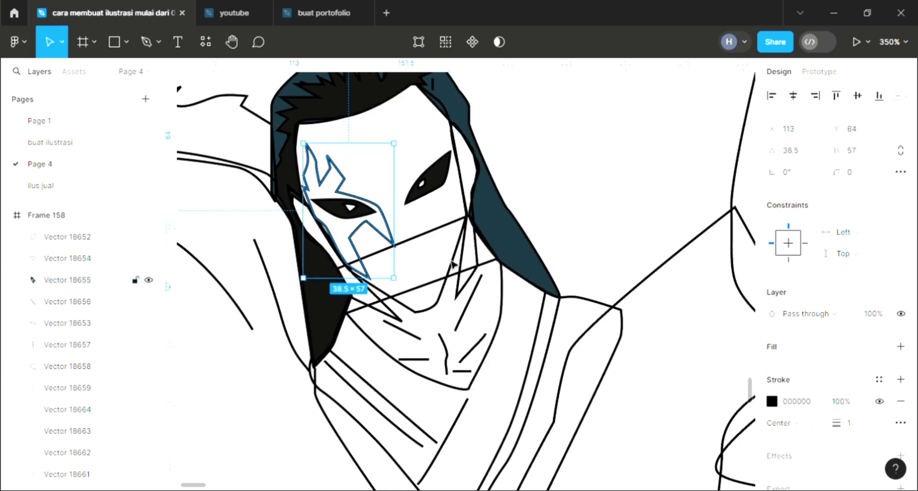
click(901, 346)
scroll(478, 326, down, 3)
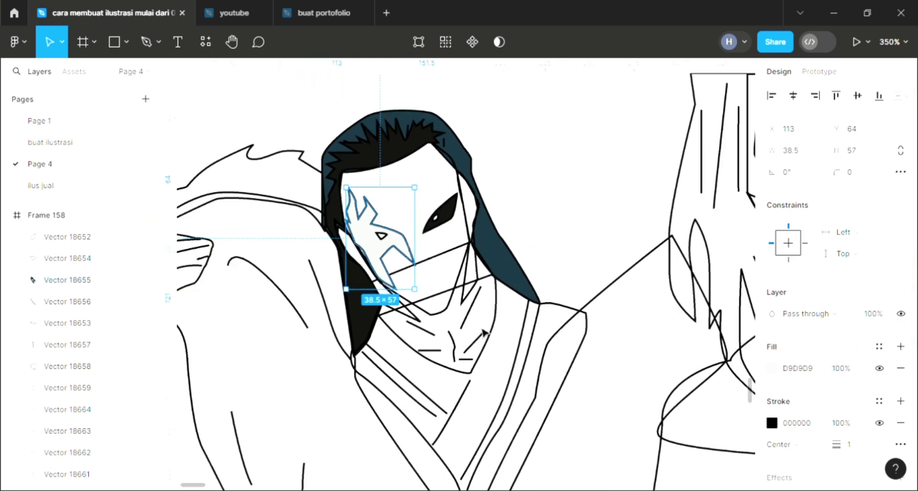
scroll(474, 320, down, 3)
key(ctrl+bracketleft)
key(ctrl+bracketleft)
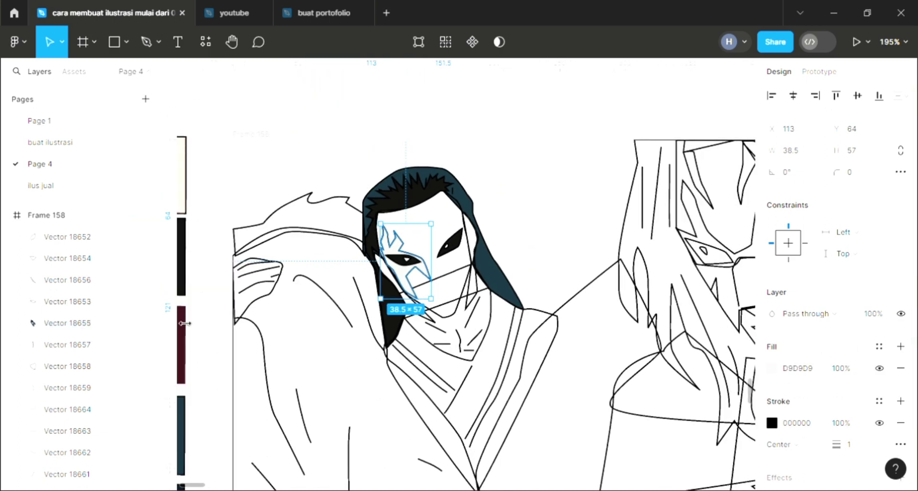
key(ctrl+bracketleft)
key(ctrl+bracketleft)
scroll(368, 351, left, 2)
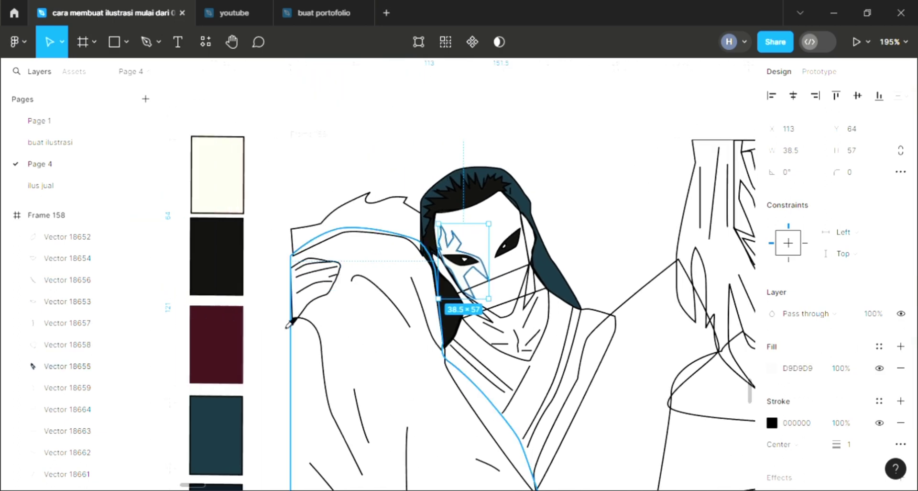
key(i)
click(246, 352)
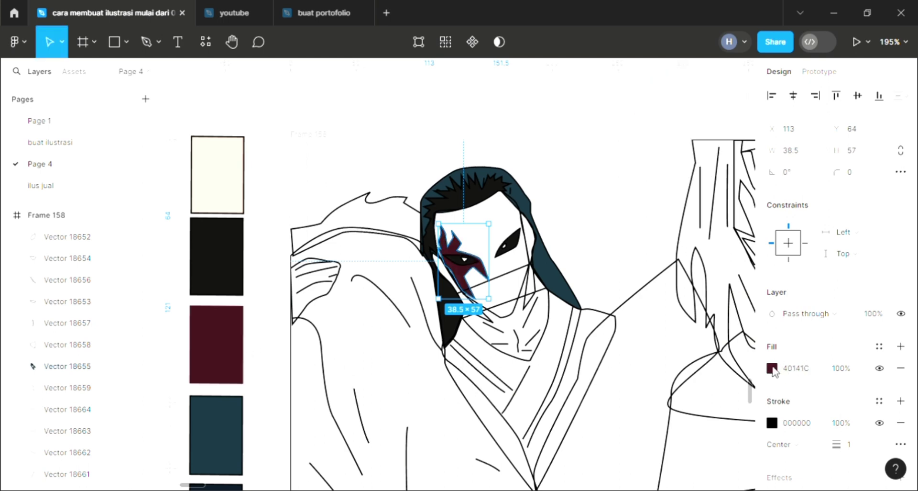
click(733, 182)
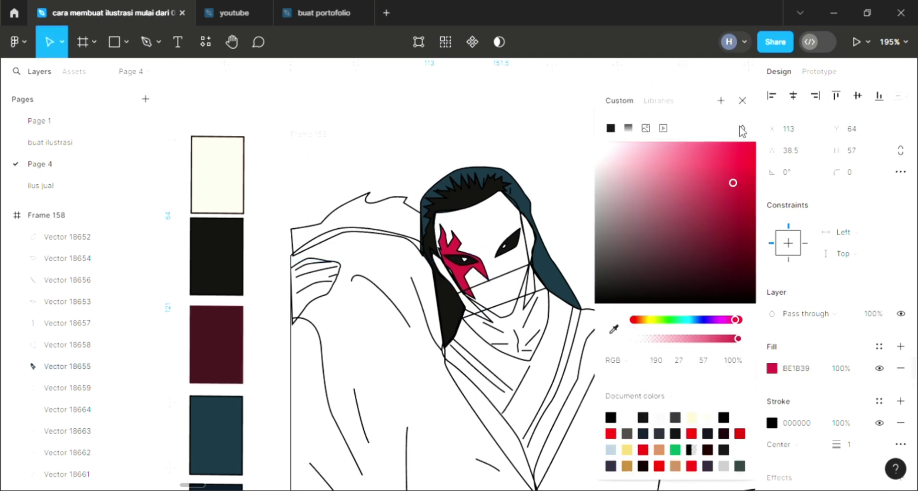
click(742, 100)
click(488, 308)
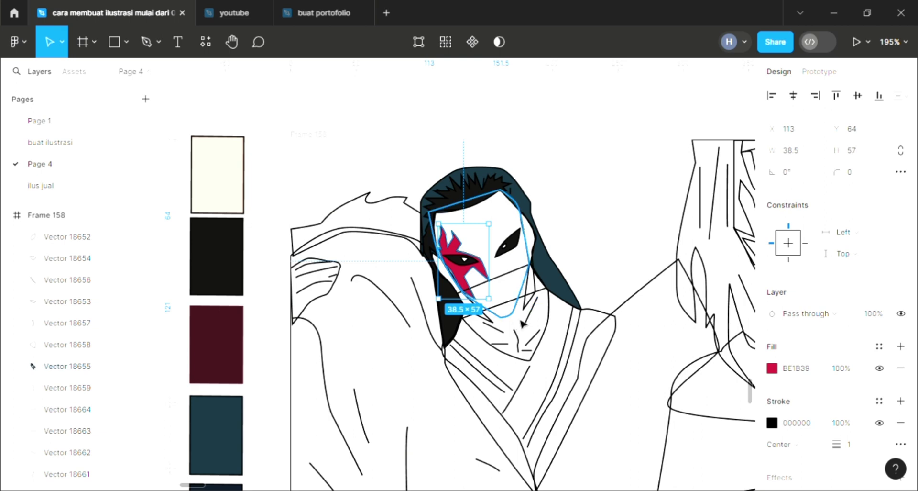
Step: Fill the face outline white and send it to the back behind the marking and eyes
click(900, 346)
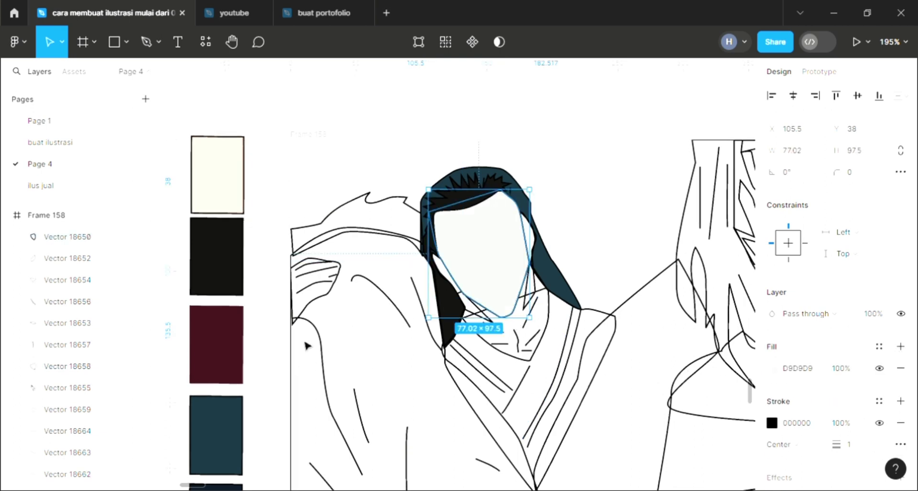
key(ctrl+shift+bracketleft)
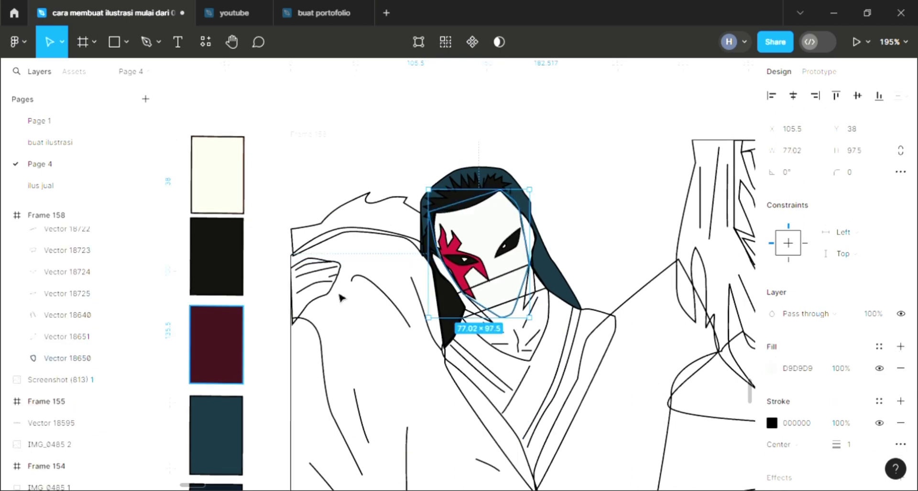
key(i)
click(239, 203)
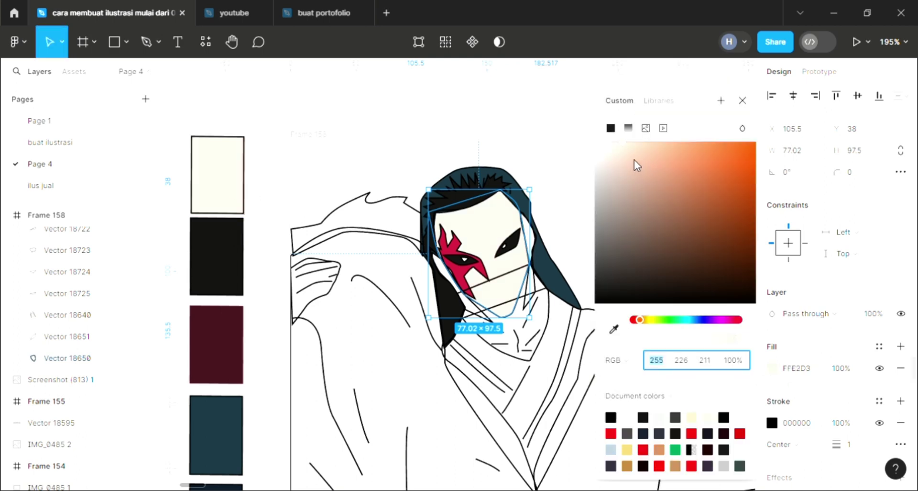
click(625, 154)
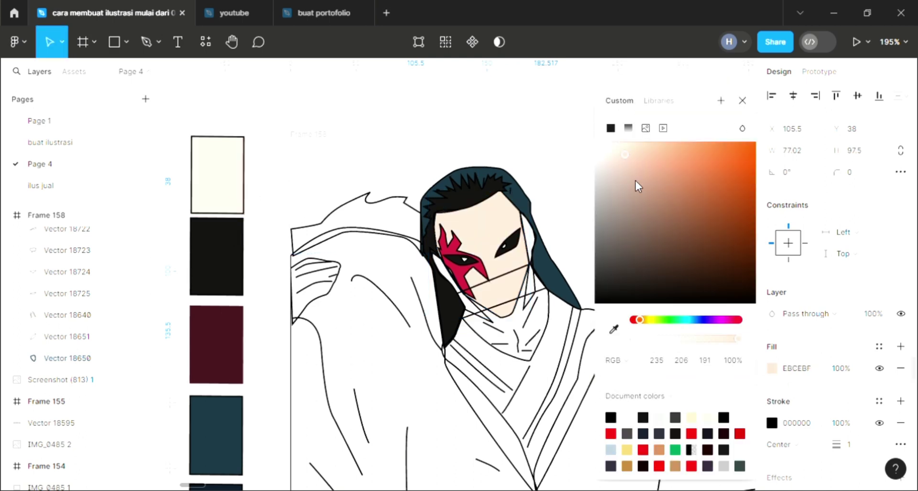
key(Escape)
click(538, 359)
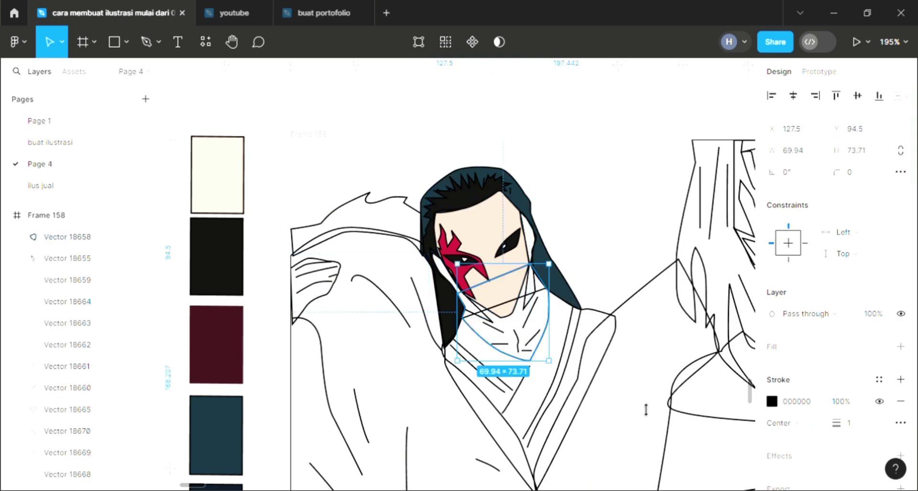
click(578, 260)
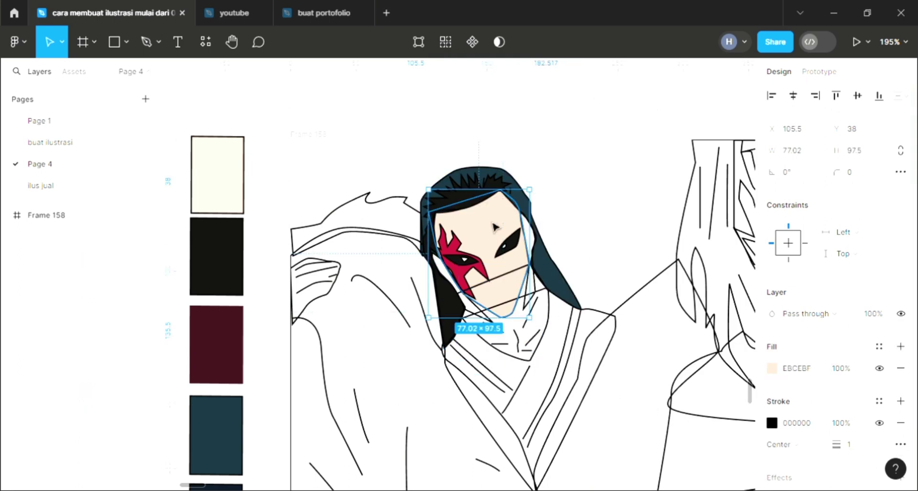
key(i)
click(568, 271)
key(Escape)
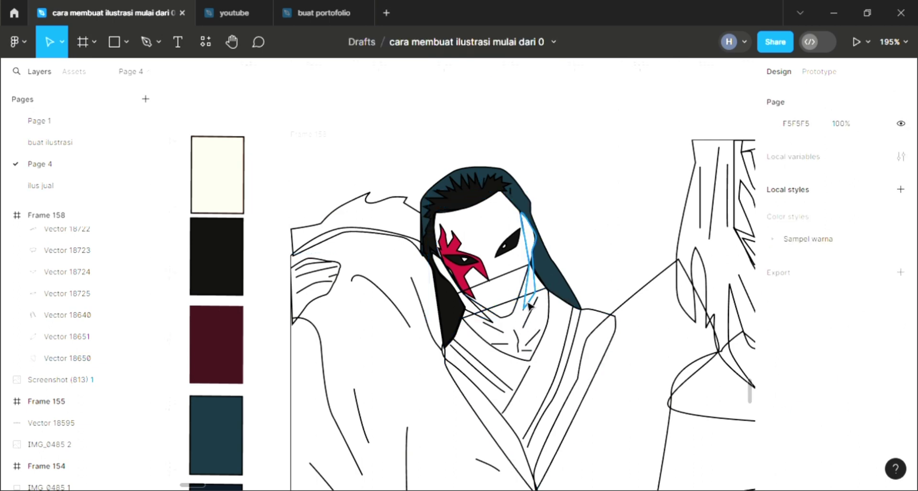
Step: Fill the hair strand beside the face with the cream FFE2D3 swatch
click(529, 304)
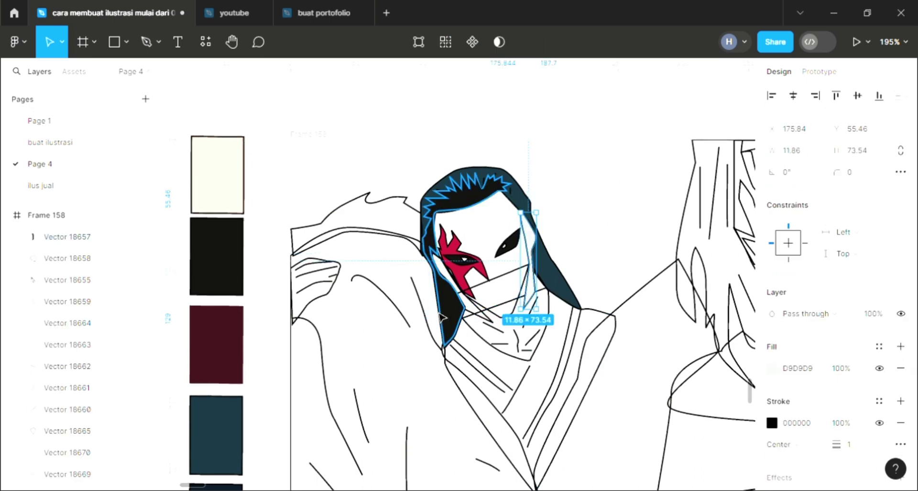
key(i)
click(242, 198)
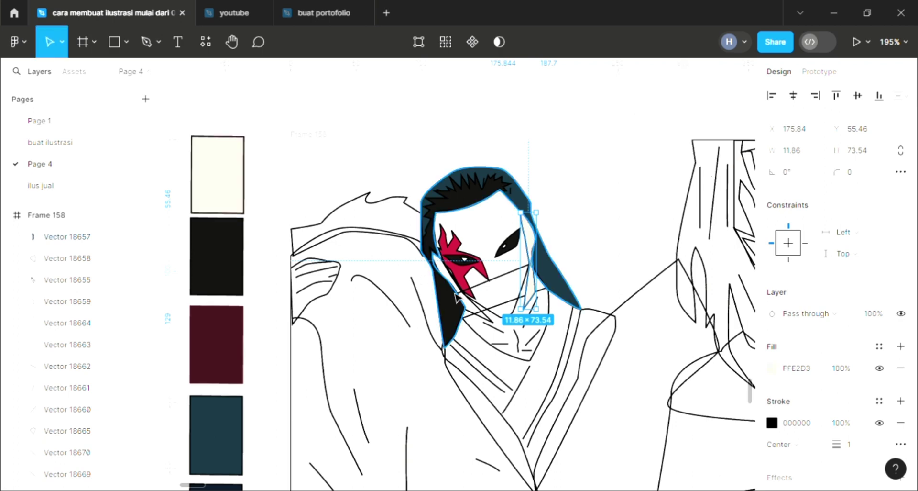
Step: Give the thin strip along the face's edge a fill
click(483, 311)
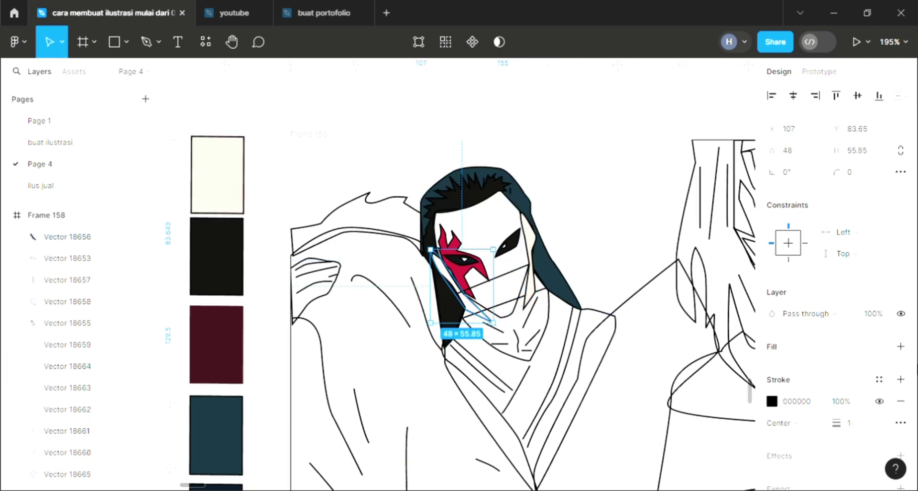
click(901, 346)
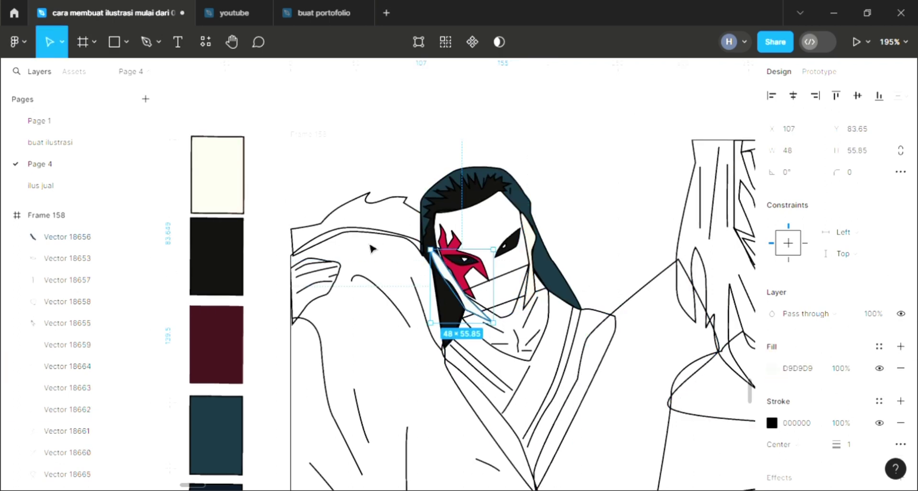
key(i)
key(Escape)
key(Escape)
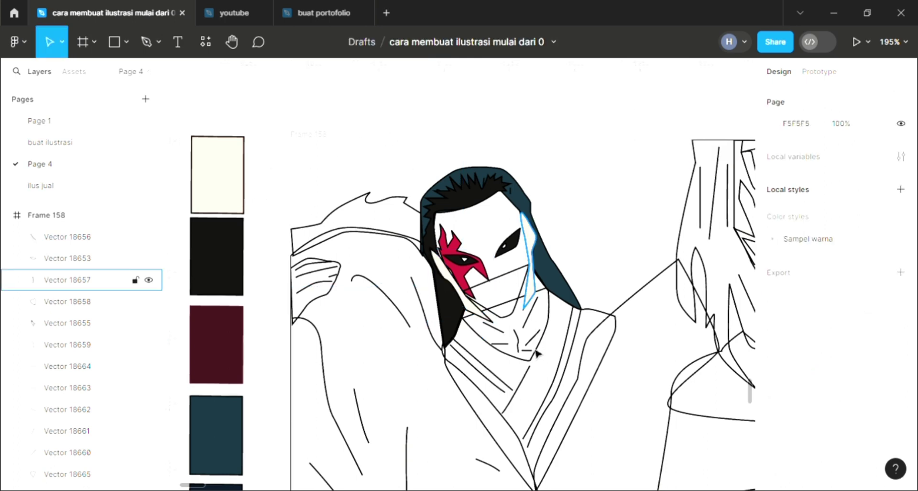
Step: Fill the neck shape below the face black and send it behind the line art
key(Tab)
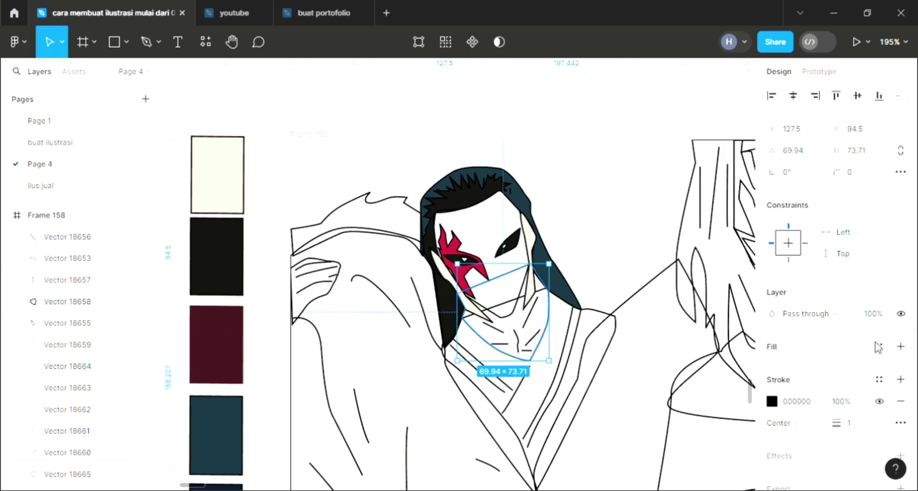
click(878, 346)
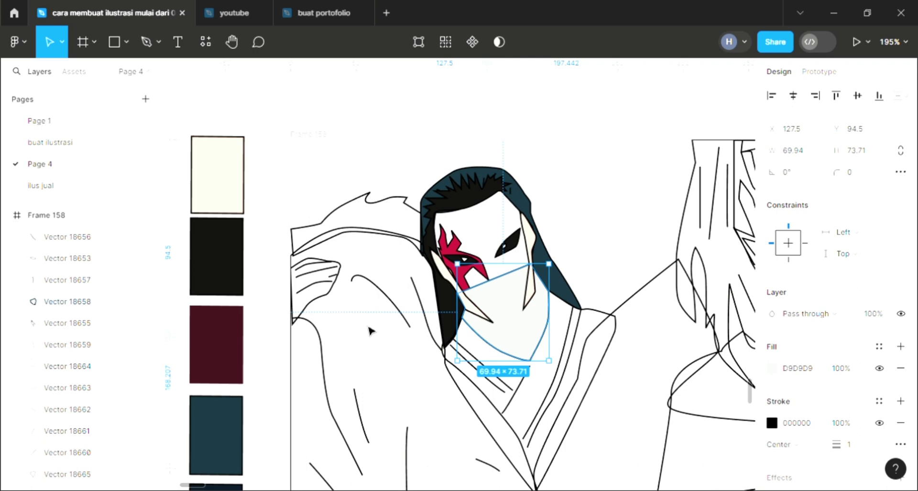
key(ctrl+shift+bracketleft)
key(i)
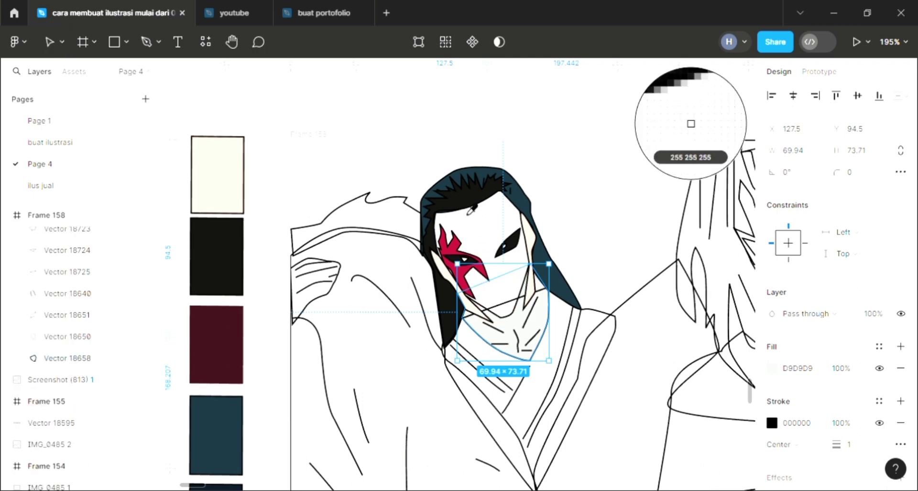
click(620, 244)
key(Escape)
scroll(574, 371, down, 1)
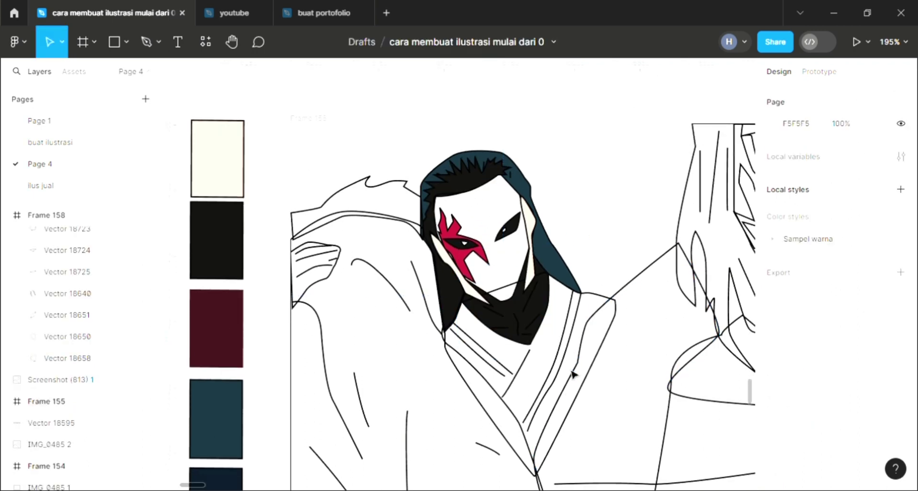
scroll(572, 373, down, 1)
scroll(566, 373, down, 1)
scroll(555, 375, down, 1)
scroll(545, 372, down, 1)
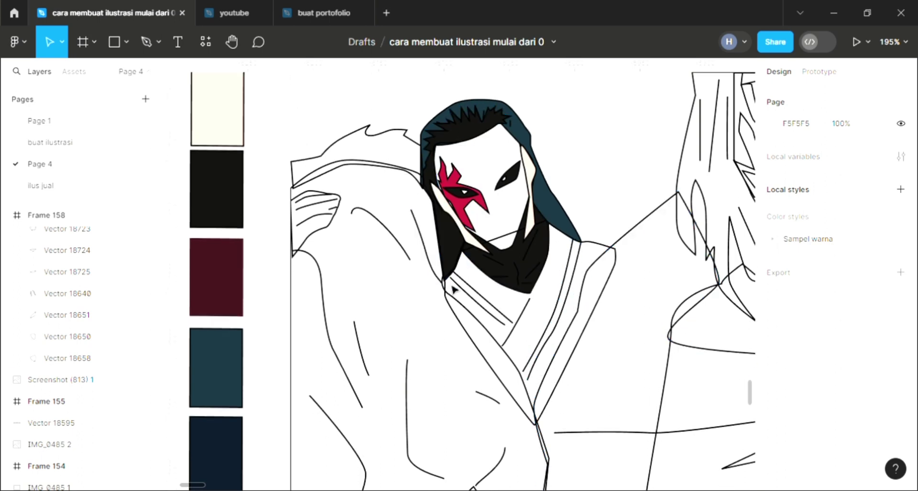
Step: Fill the robe collar dark teal 18323E and send it behind the robe lines
click(611, 257)
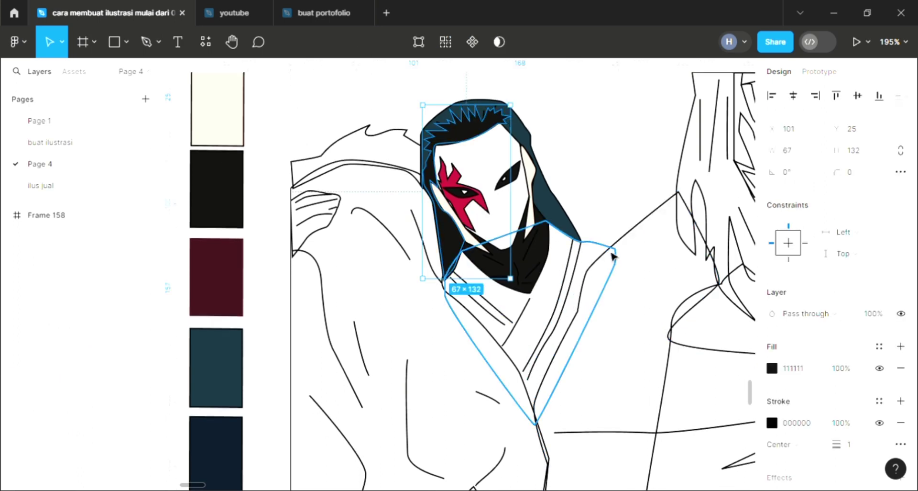
double_click(612, 256)
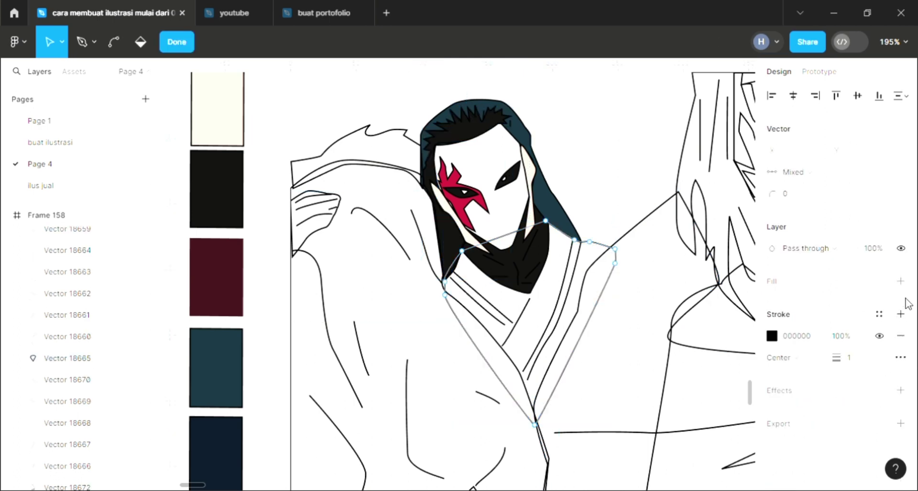
click(901, 281)
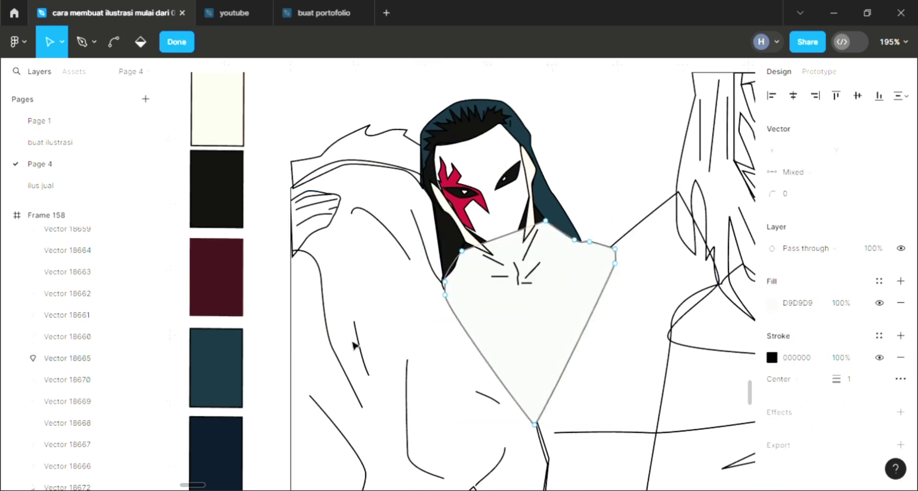
key(Escape)
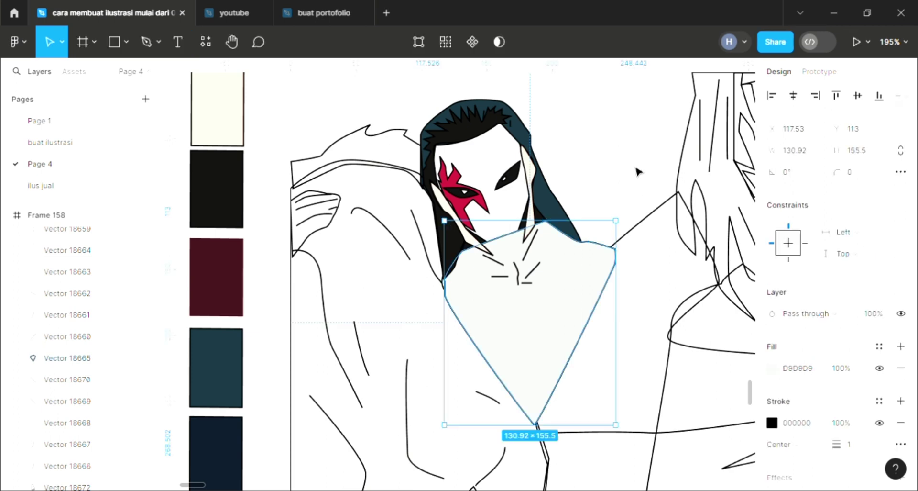
key(ctrl+shift+bracketleft)
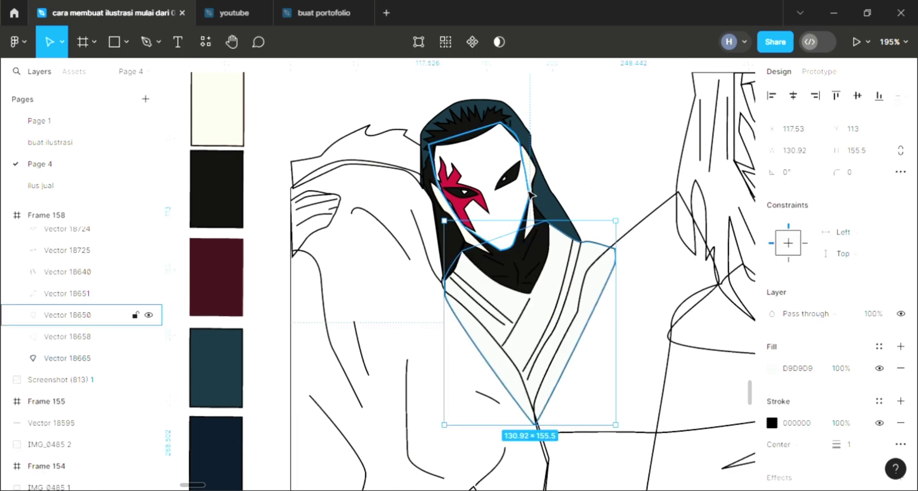
scroll(537, 222, down, 3)
scroll(544, 268, right, 2)
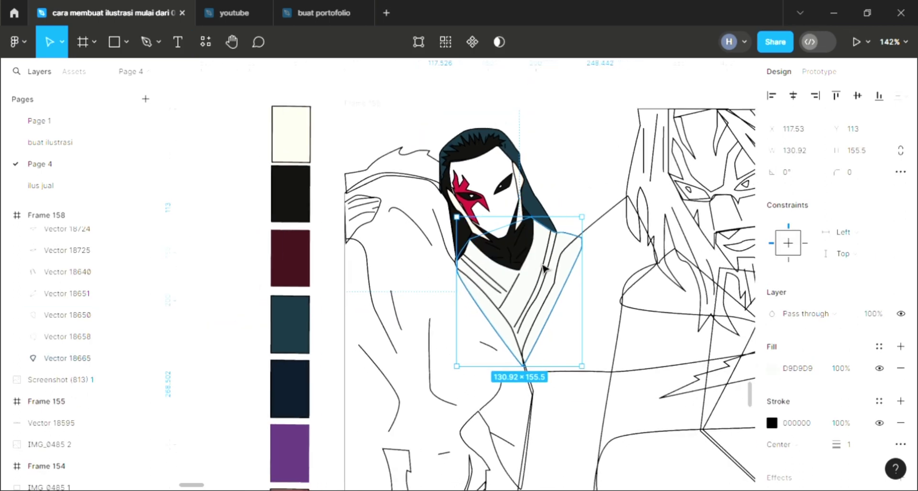
scroll(544, 268, right, 1)
key(i)
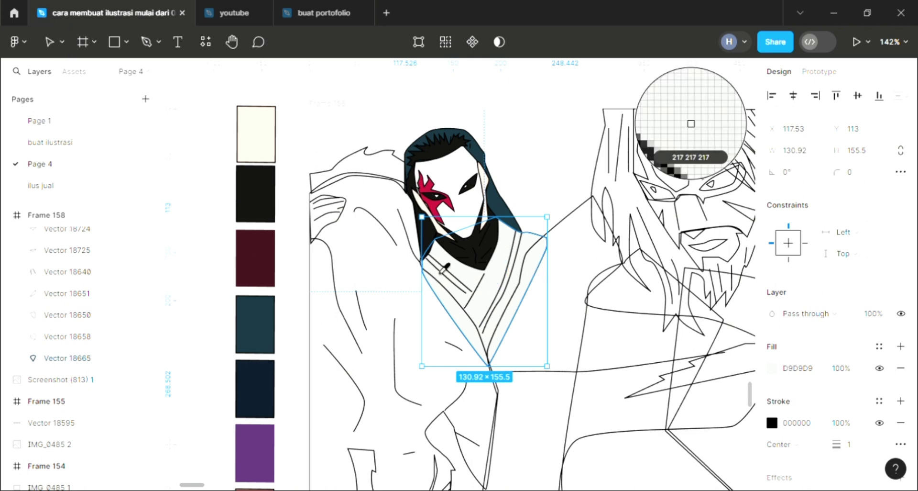
click(261, 344)
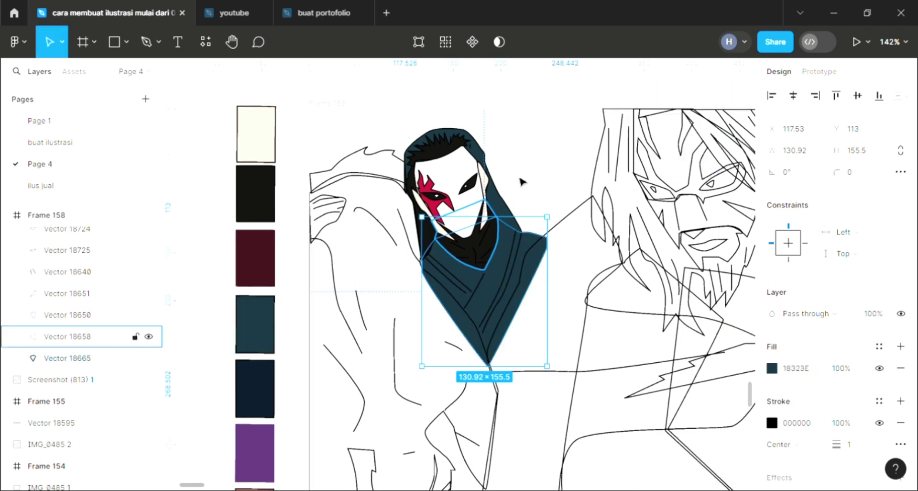
key(Escape)
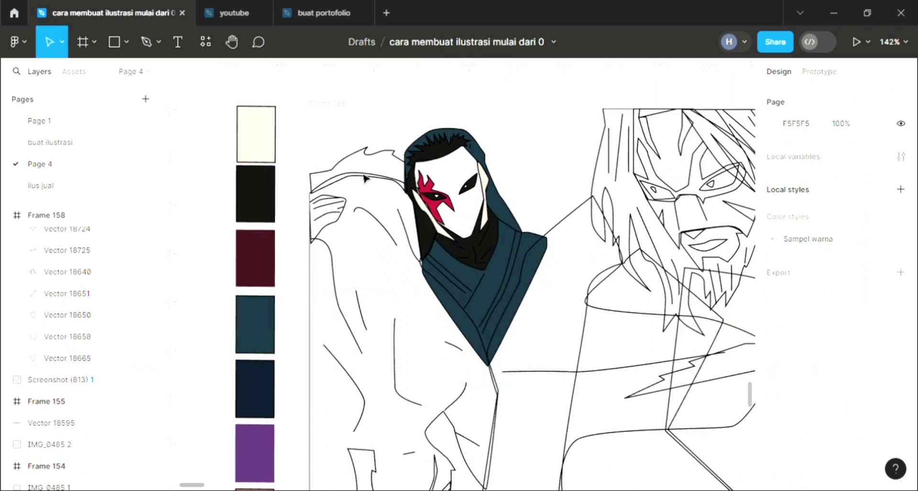
Step: Fill the left shoulder patch, and fill the large cloak shape peach D2AD99
click(375, 176)
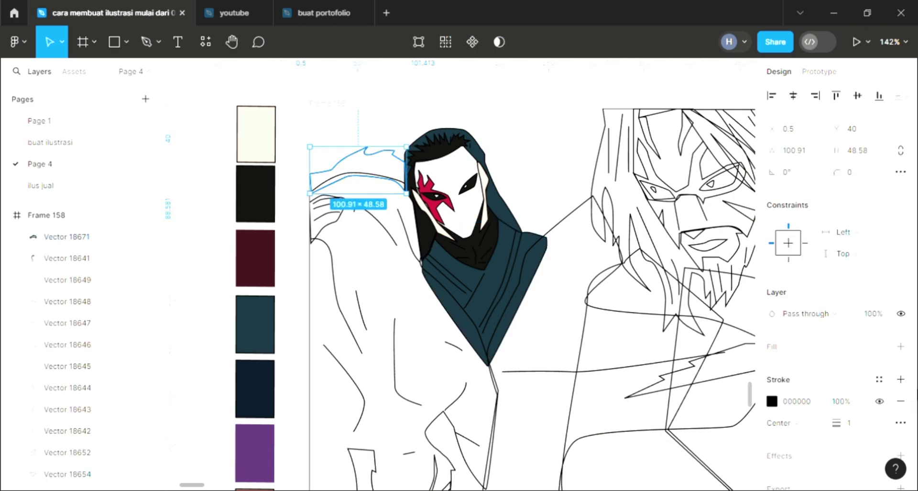
click(900, 346)
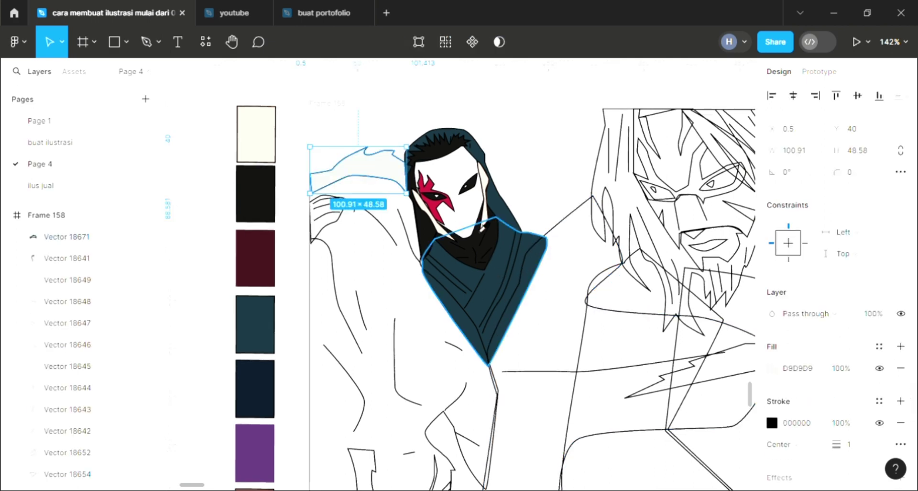
click(445, 321)
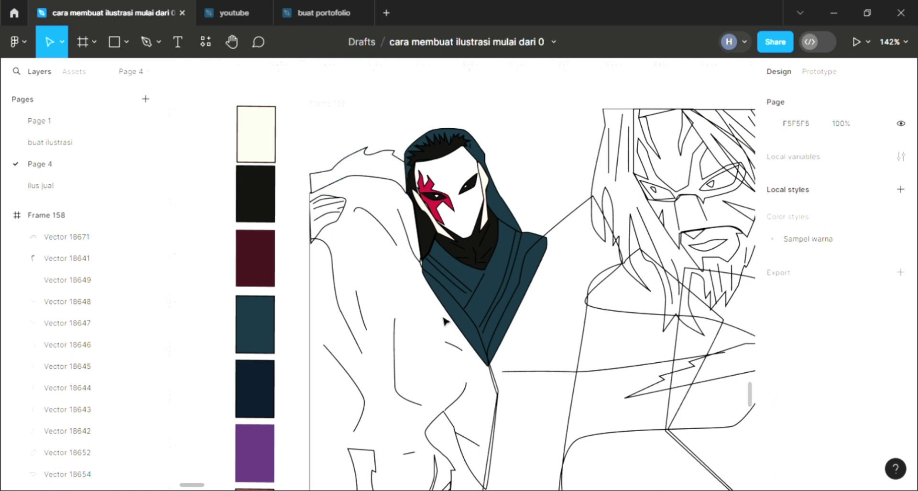
click(498, 398)
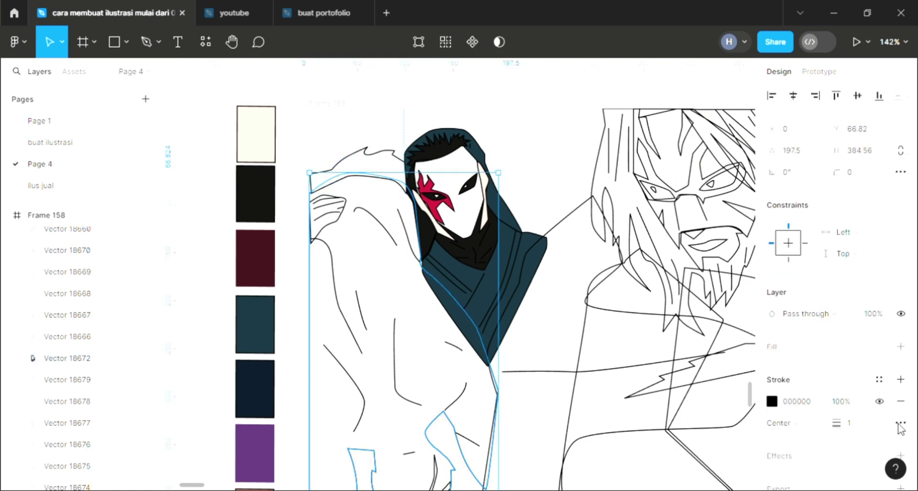
click(901, 347)
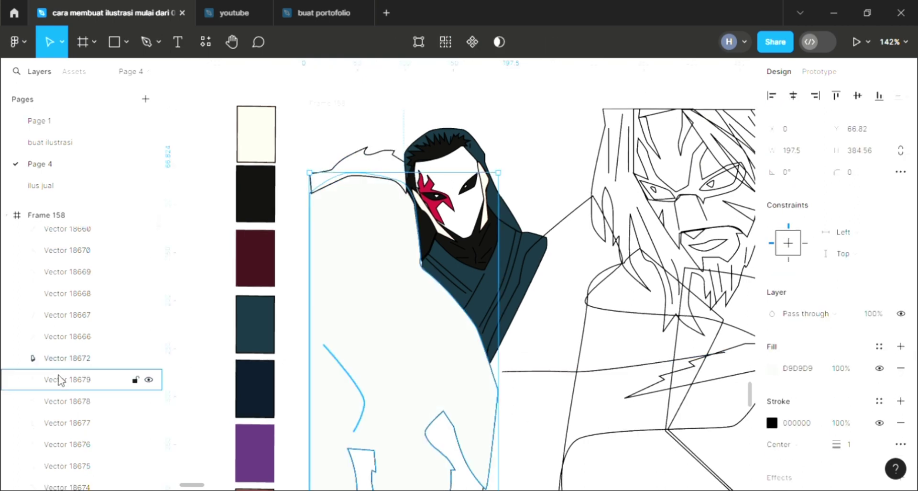
key(i)
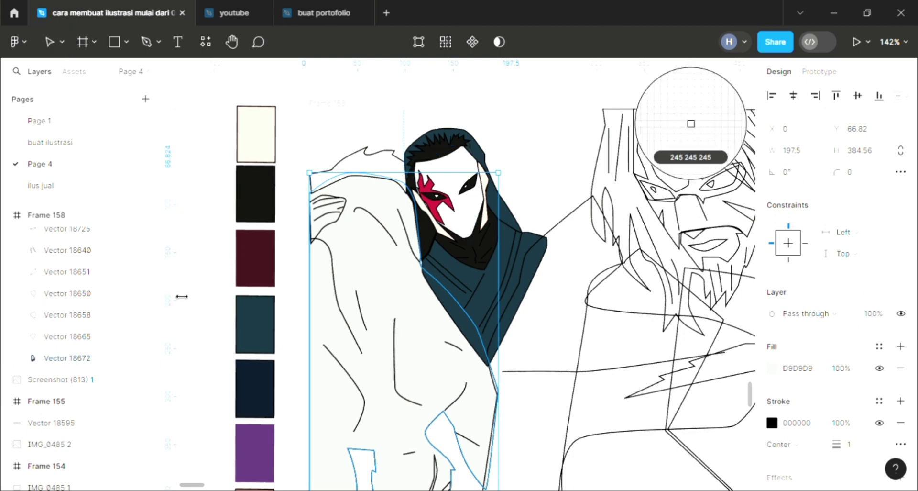
click(268, 159)
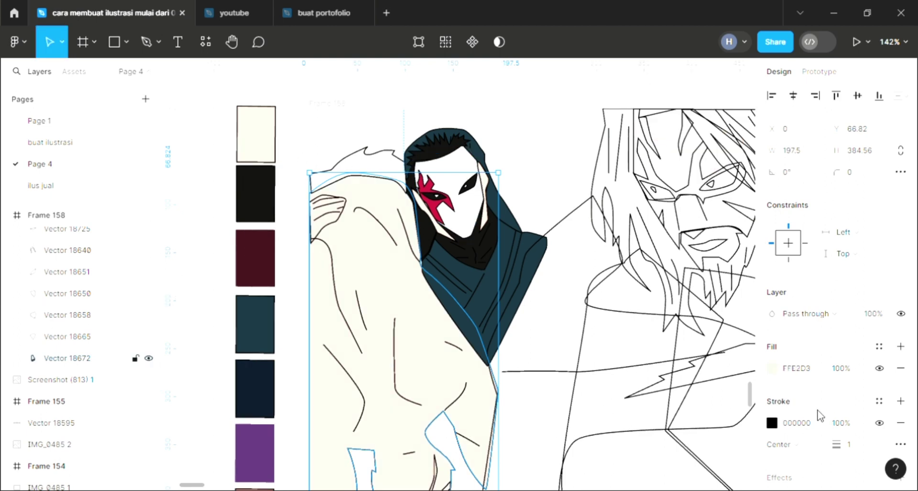
click(772, 368)
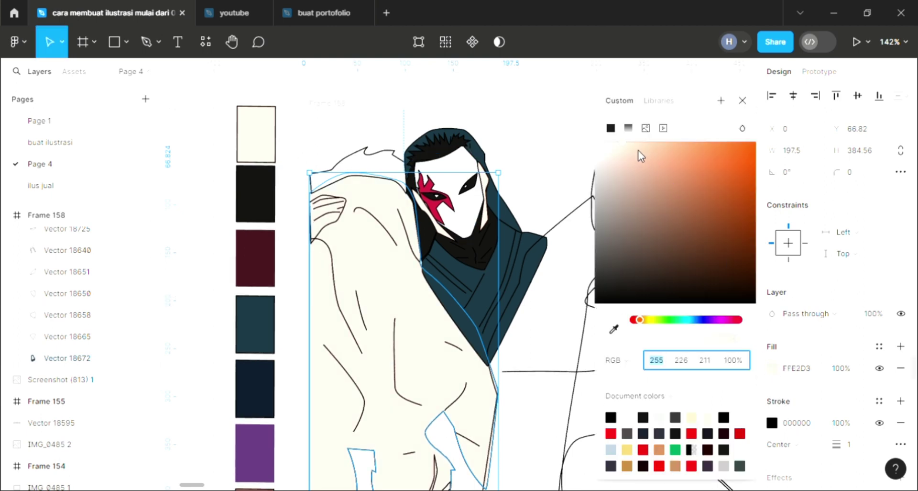
click(639, 174)
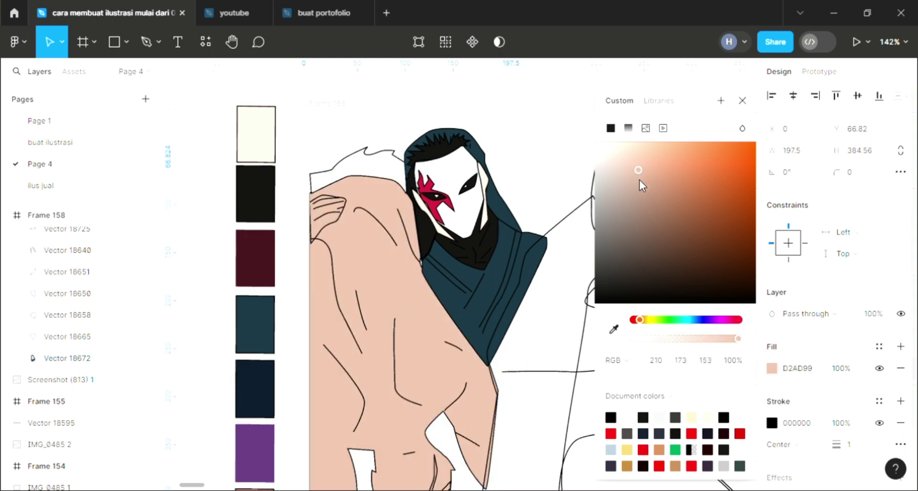
click(743, 100)
Step: Fill the small hand shape with the cream colour and move the cloak one layer back
scroll(514, 319, down, 1)
scroll(468, 330, down, 1)
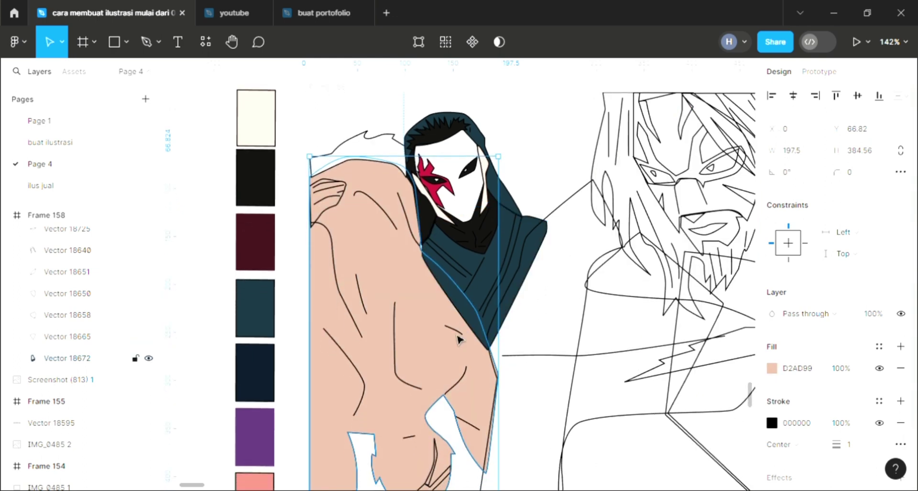
mouse_move(79, 357)
click(329, 212)
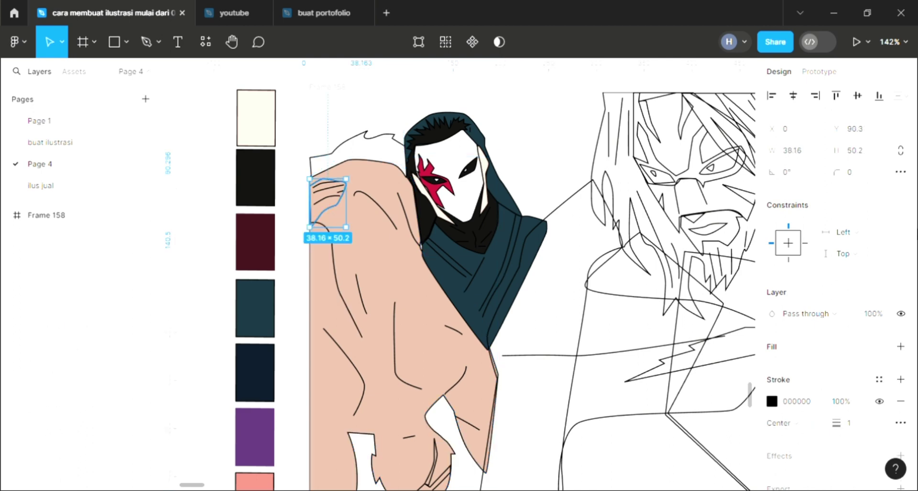
click(843, 335)
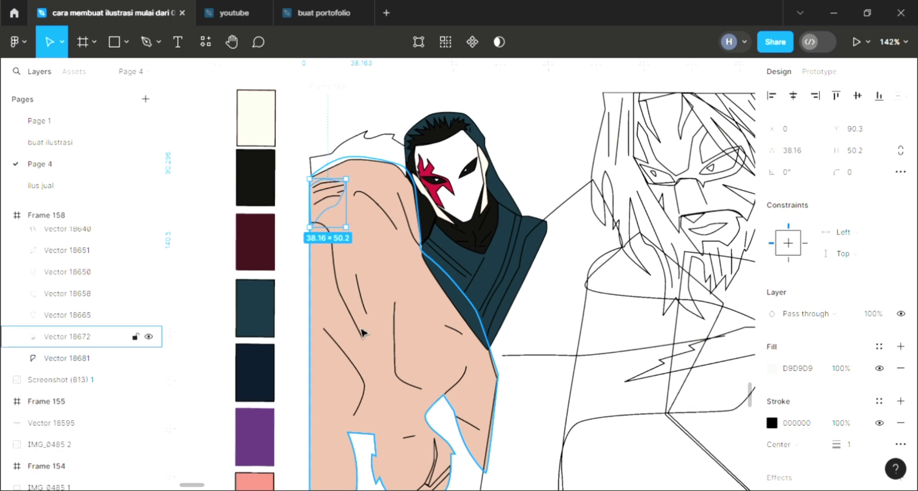
key(i)
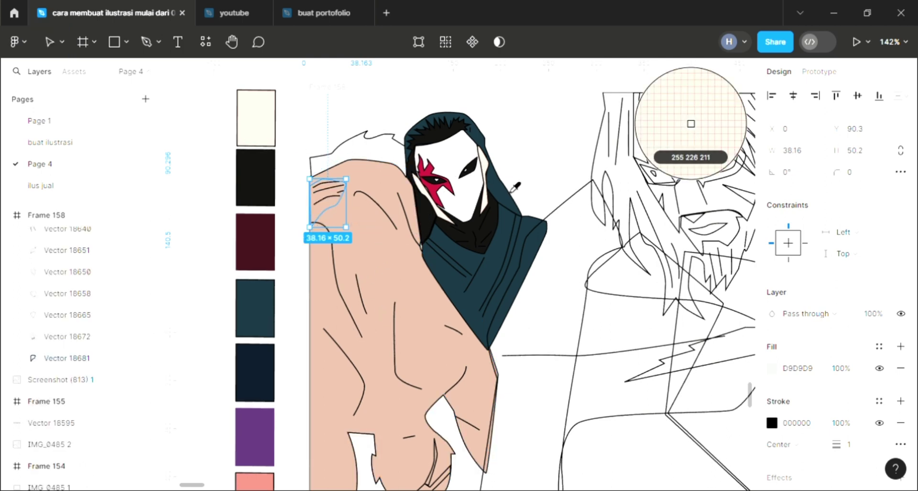
click(691, 123)
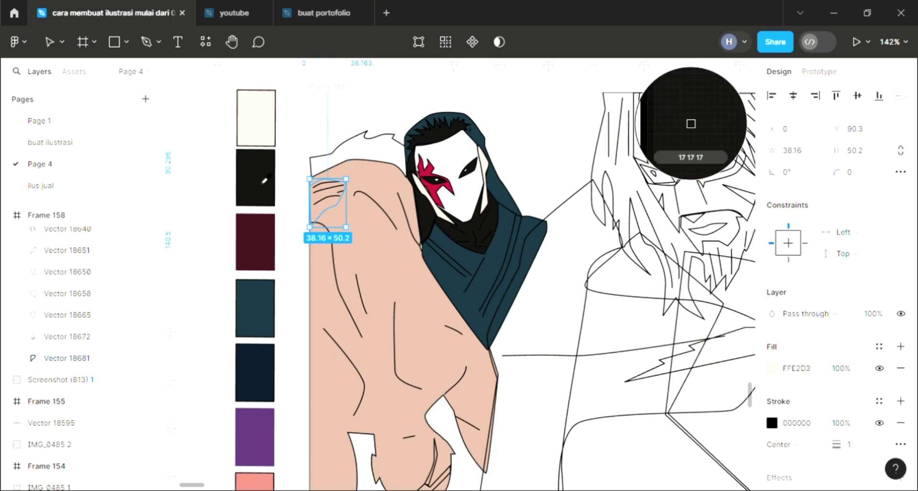
click(393, 283)
key(ctrl+bracketleft)
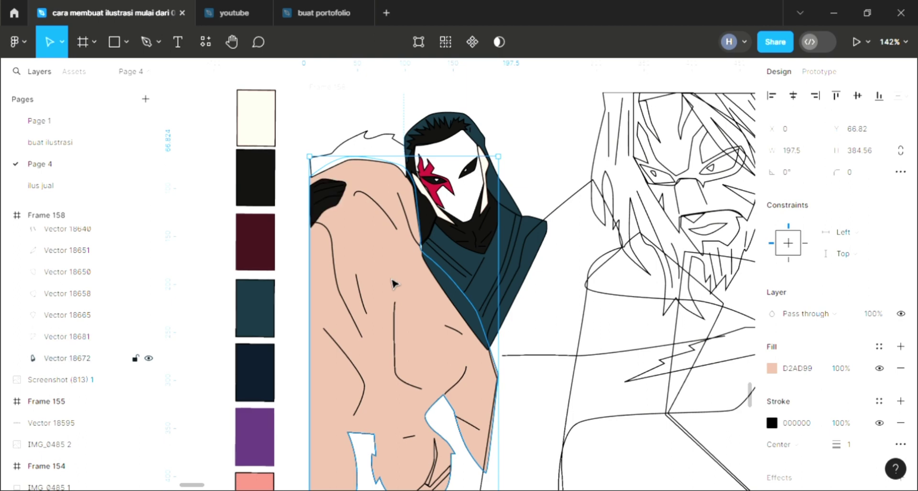
click(573, 166)
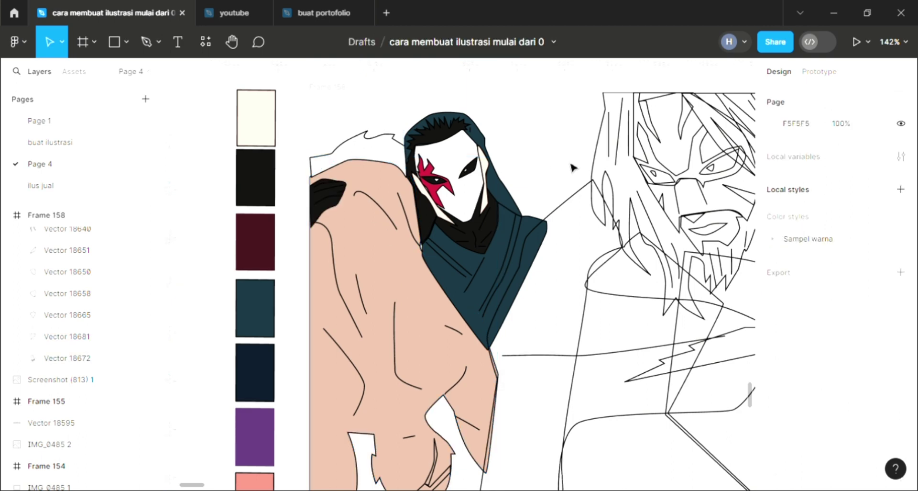
scroll(573, 167, down, 1)
Step: Fill the curved band near the chin with gold A8944E
scroll(573, 168, down, 2)
scroll(574, 169, down, 2)
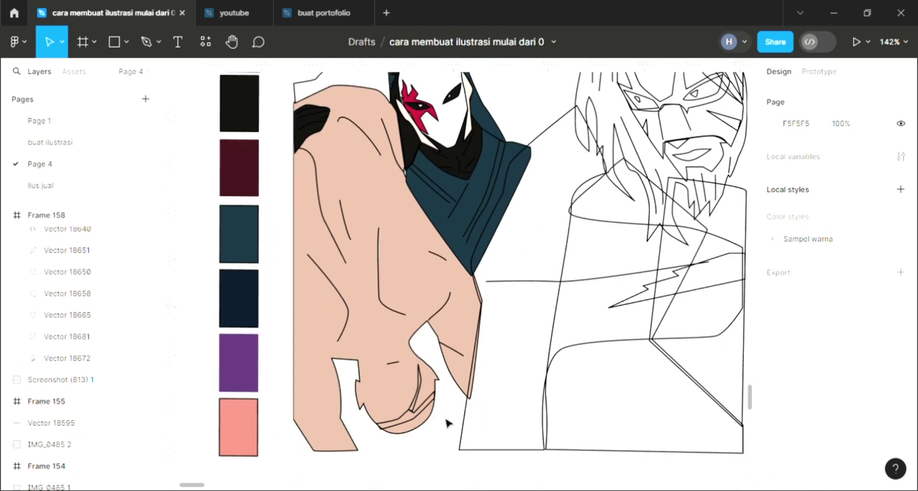
click(422, 419)
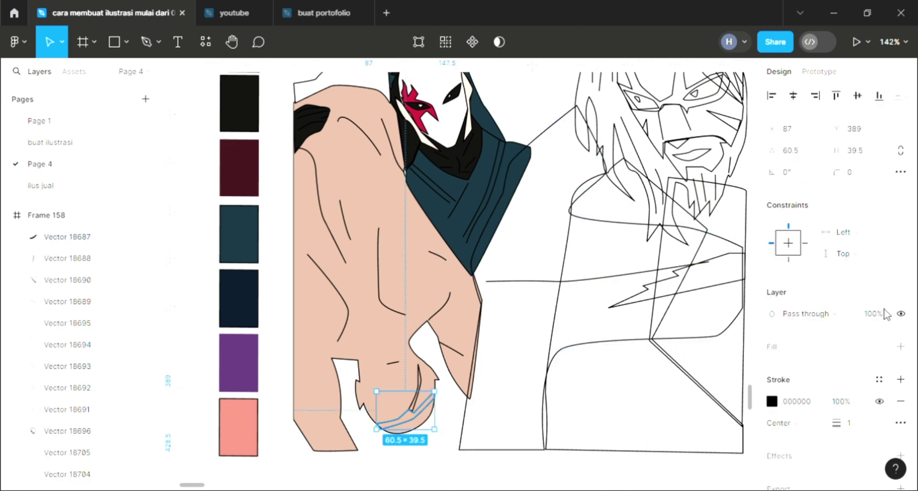
click(901, 347)
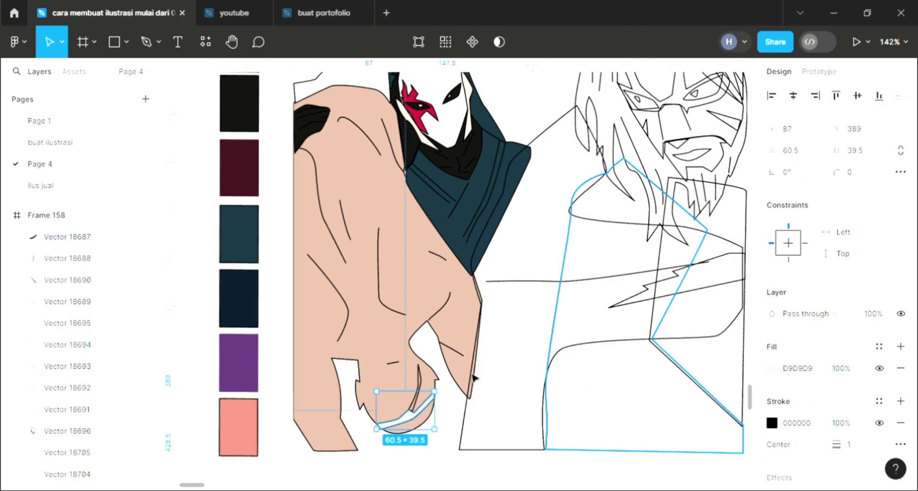
scroll(473, 378, up, 2)
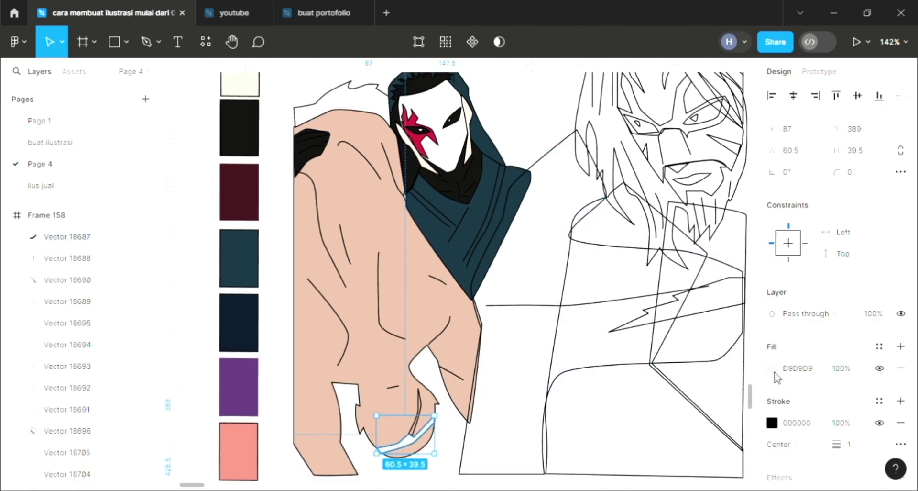
drag(657, 314, 652, 315)
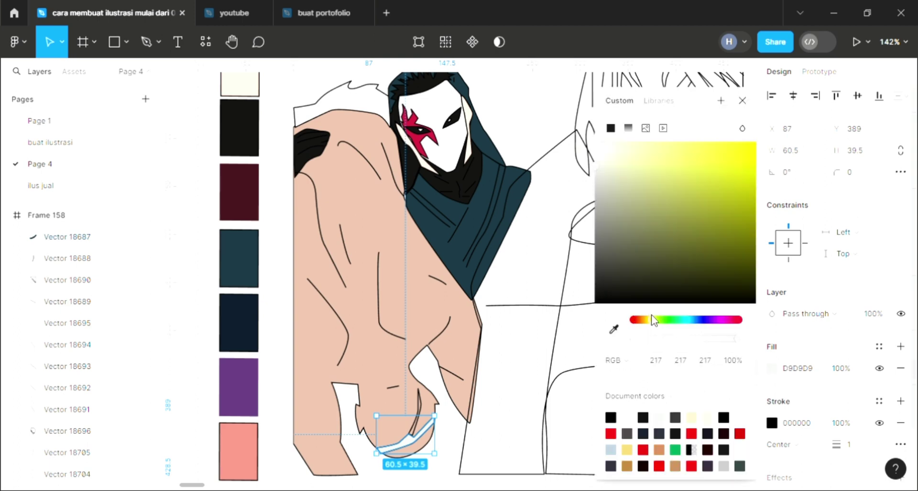
click(681, 197)
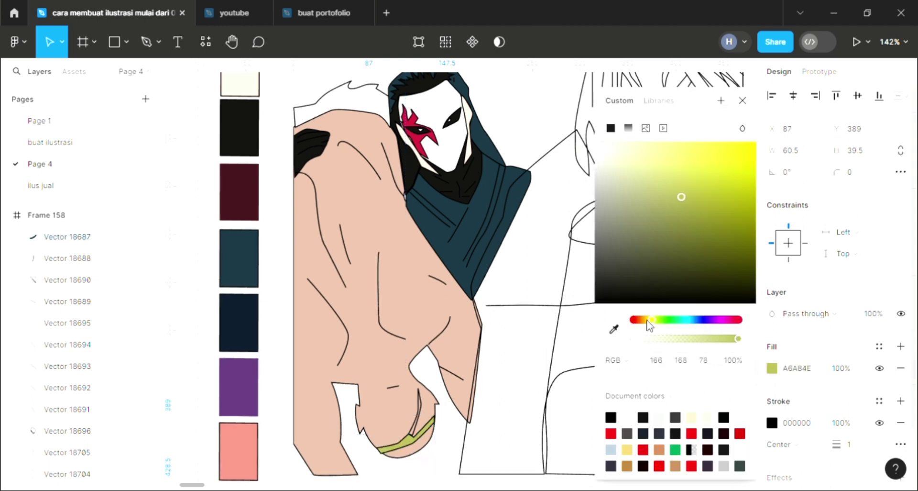
click(649, 320)
drag(650, 320, 647, 319)
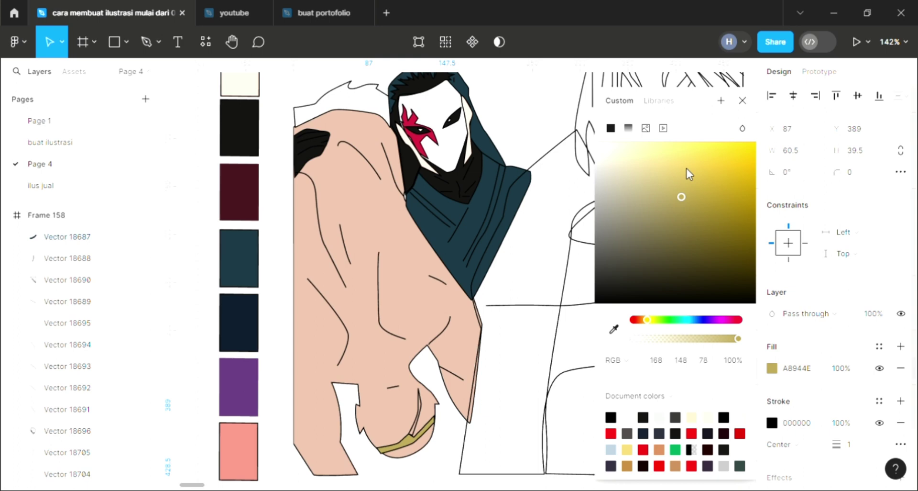
click(740, 102)
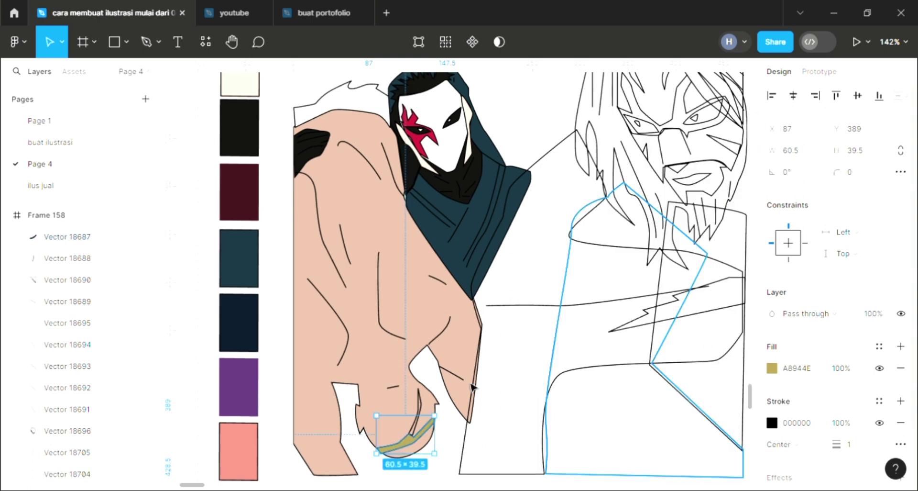
Step: Fill the thin stroke beside the band with the same gold, sampled from the band
click(425, 405)
click(901, 346)
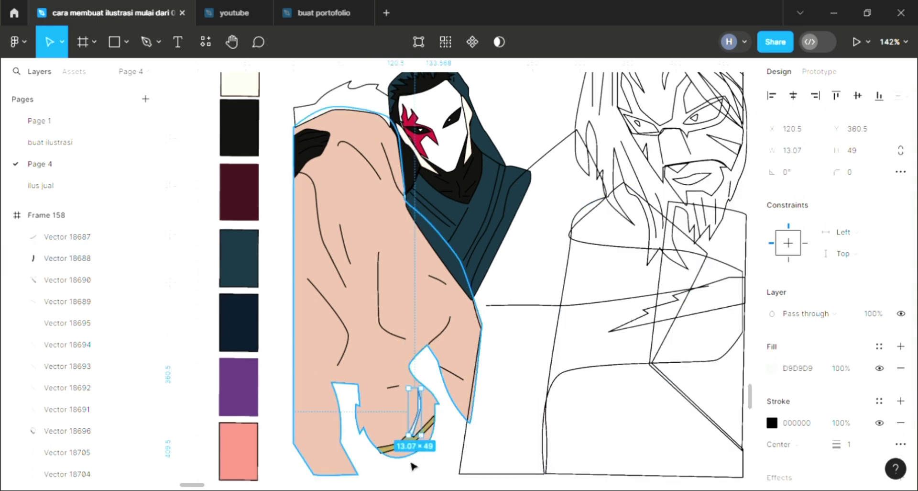
key(i)
scroll(404, 460, up, 1)
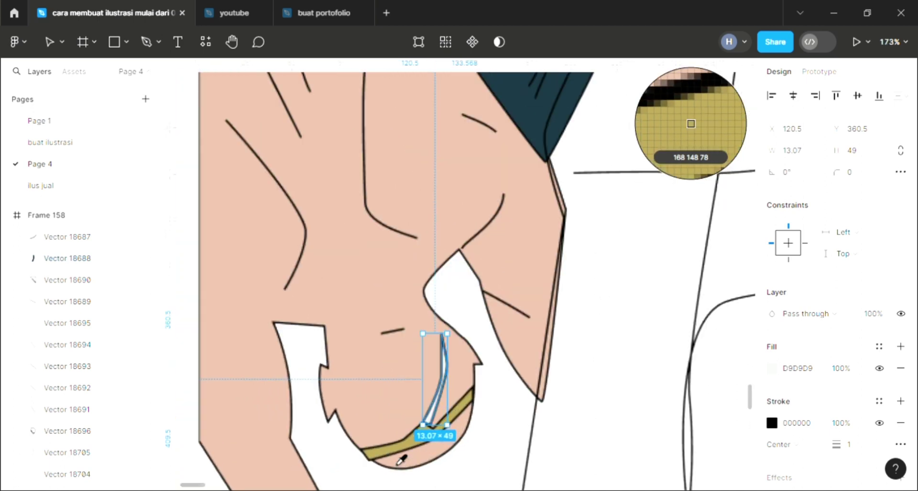
click(400, 462)
scroll(400, 457, up, 2)
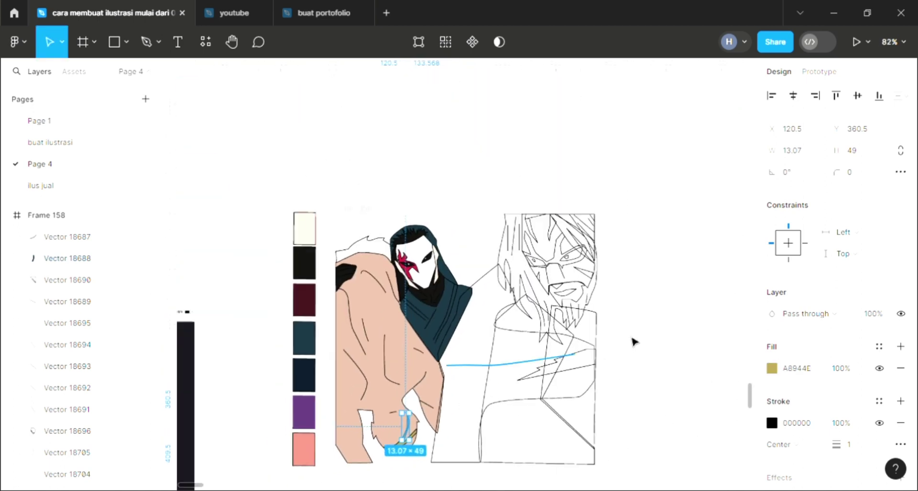
click(475, 451)
ctrl+scroll(475, 451, up, 3)
Step: Fill the right character's hair with the mask's red and send it behind the face lines
scroll(553, 353, up, 1)
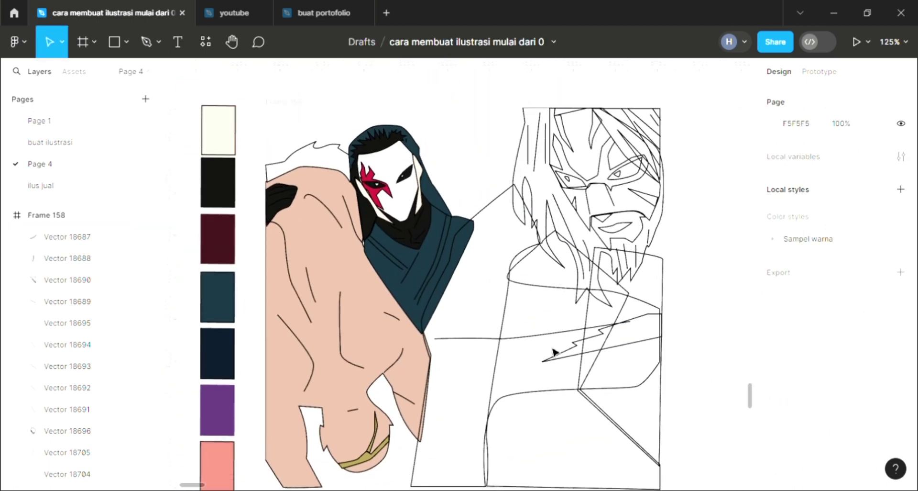
click(529, 137)
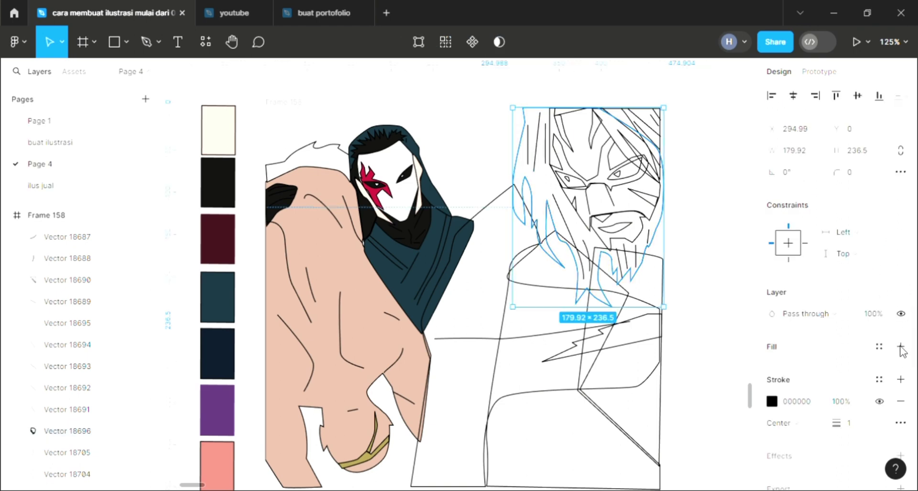
click(901, 348)
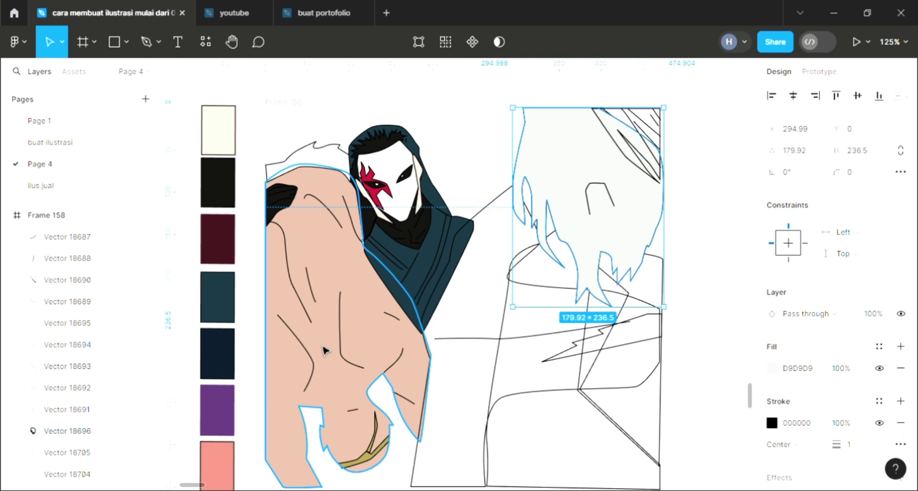
key([)
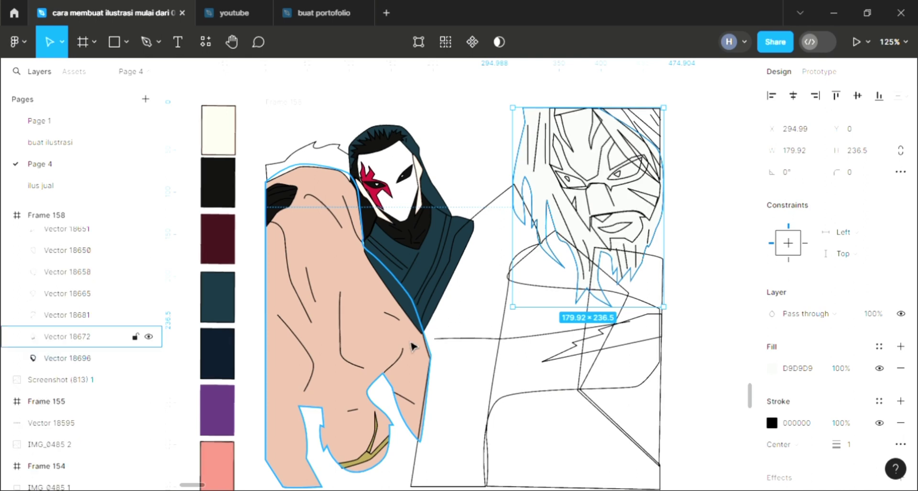
mouse_move(583, 229)
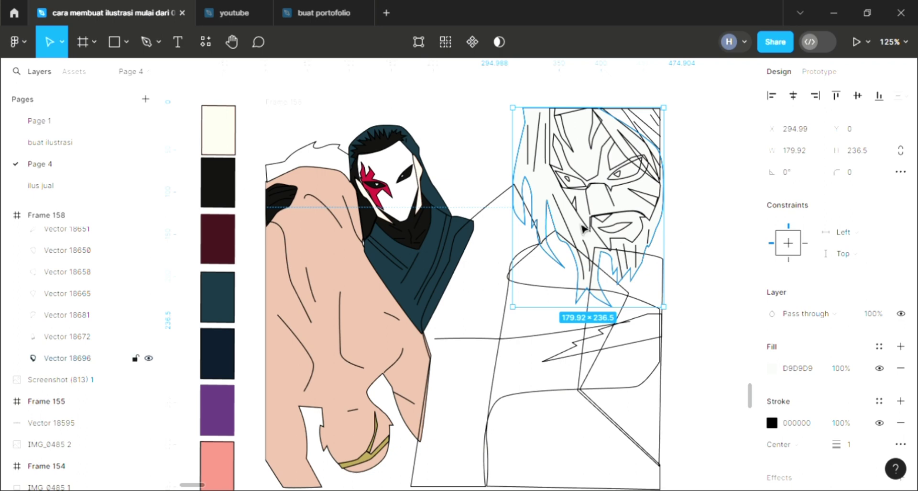
key(i)
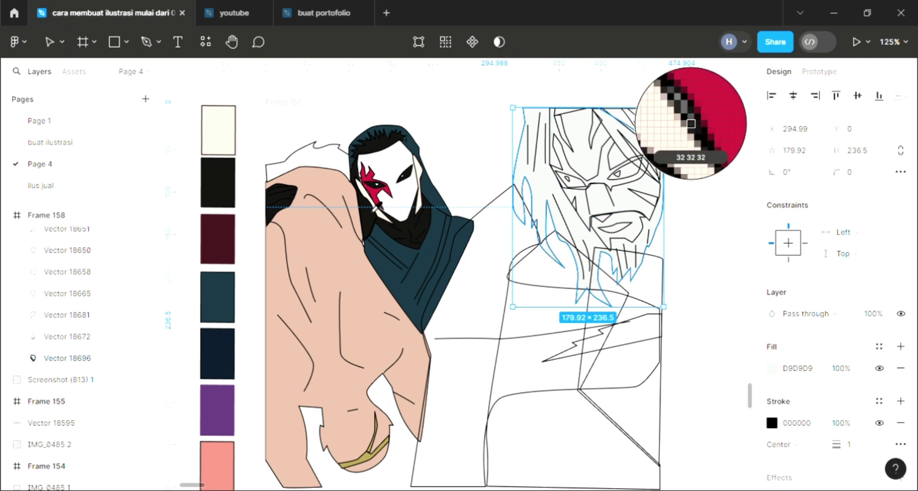
click(374, 203)
click(713, 201)
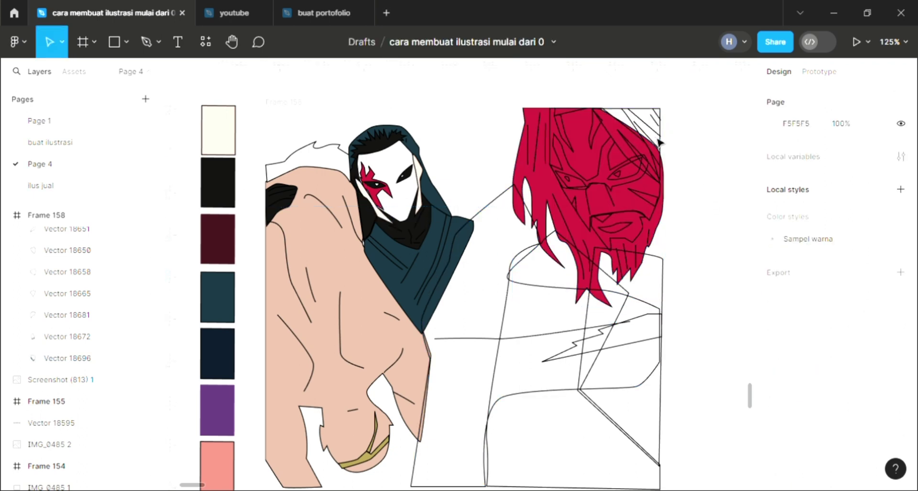
Step: Fill the top-right corner hair strand with black and send it to the back
click(642, 176)
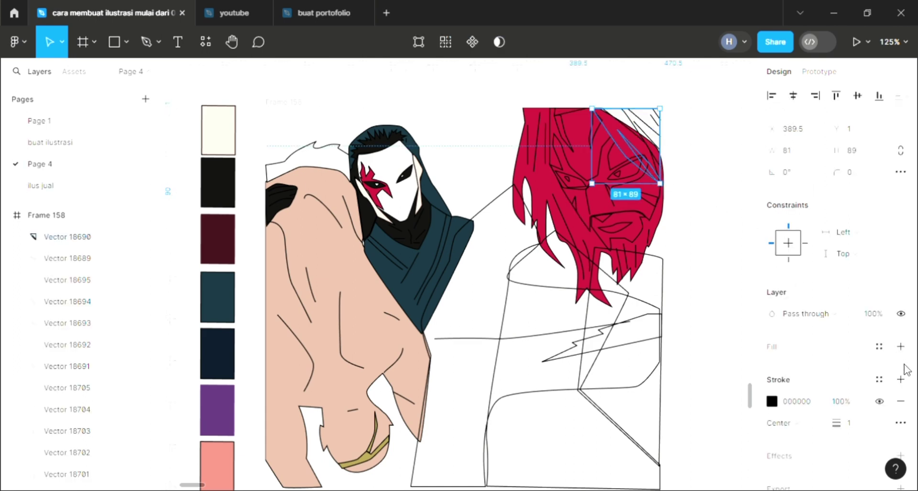
click(903, 346)
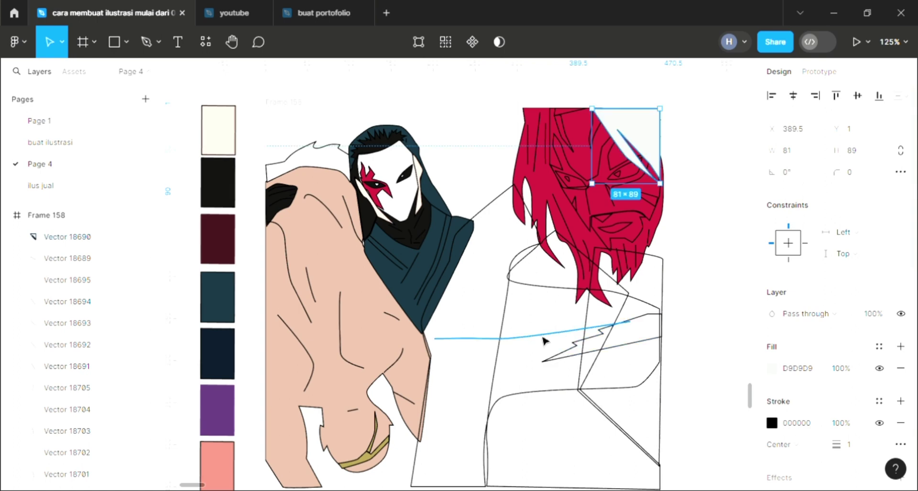
key(ctrl+shift+bracketleft)
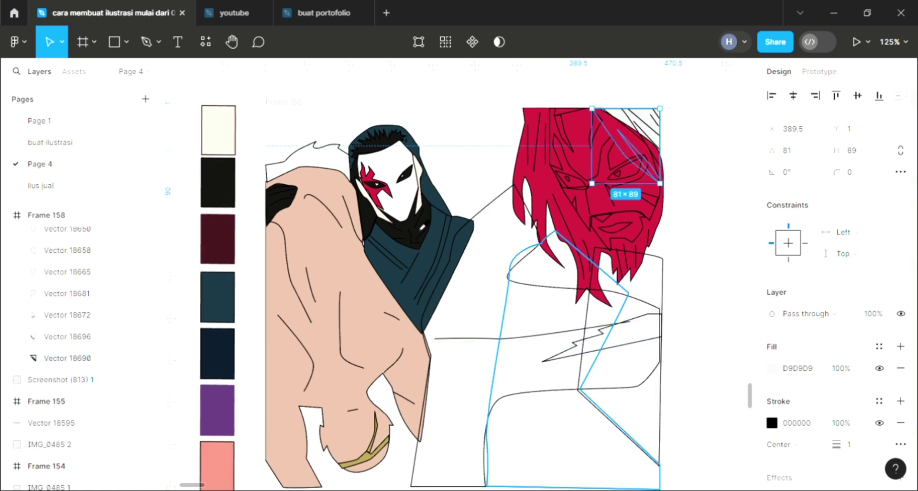
key(i)
click(691, 124)
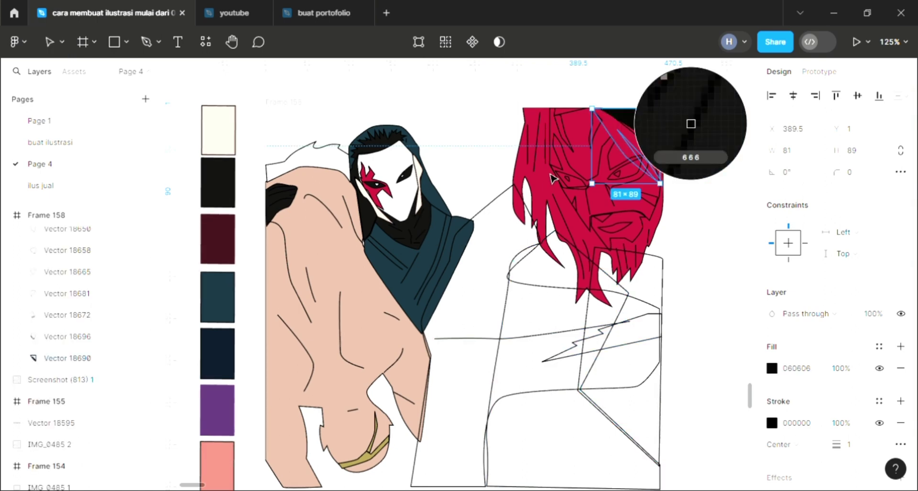
Step: Move the red hair below the black strands and darken it to A60522
click(526, 165)
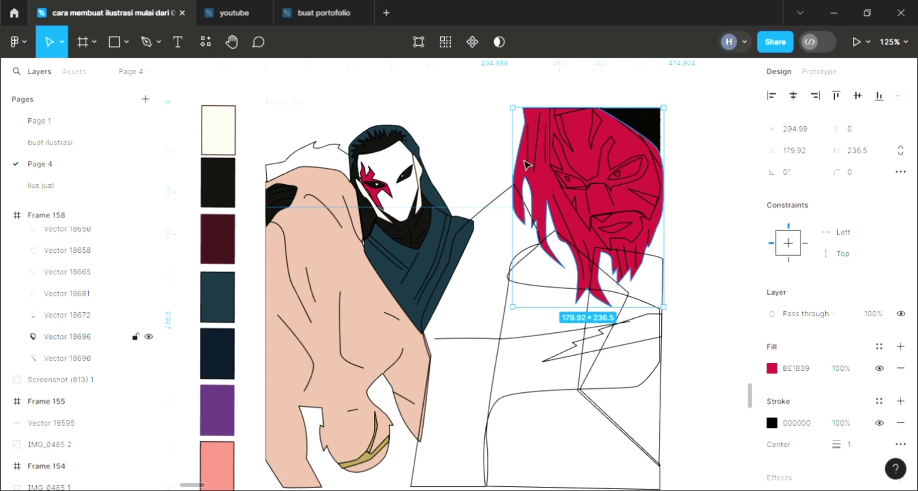
key(ctrl+bracketleft)
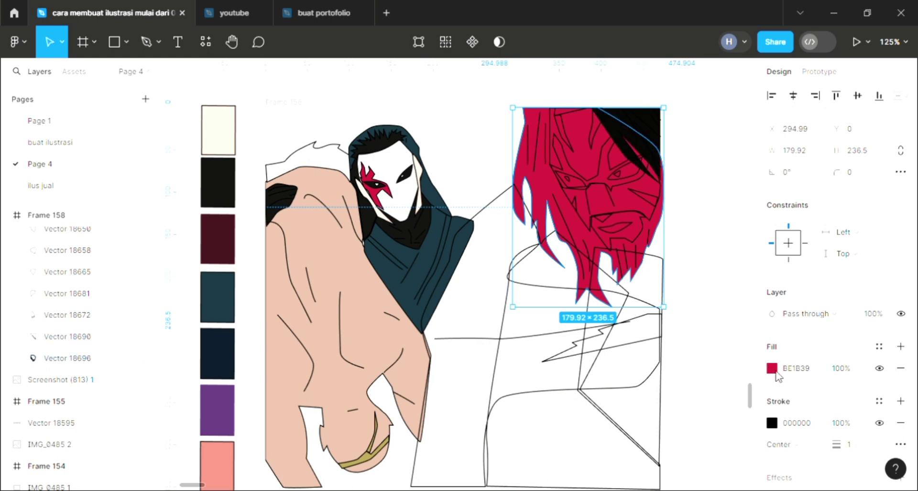
click(771, 368)
click(742, 194)
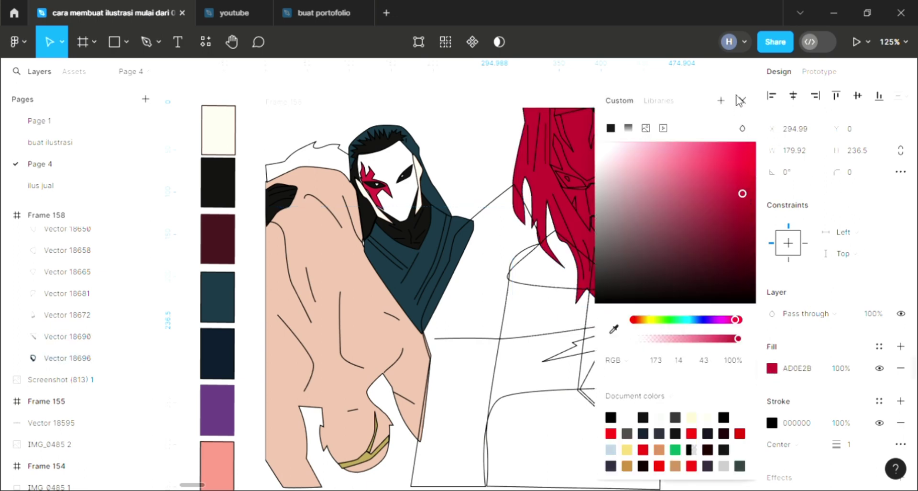
click(750, 198)
click(743, 102)
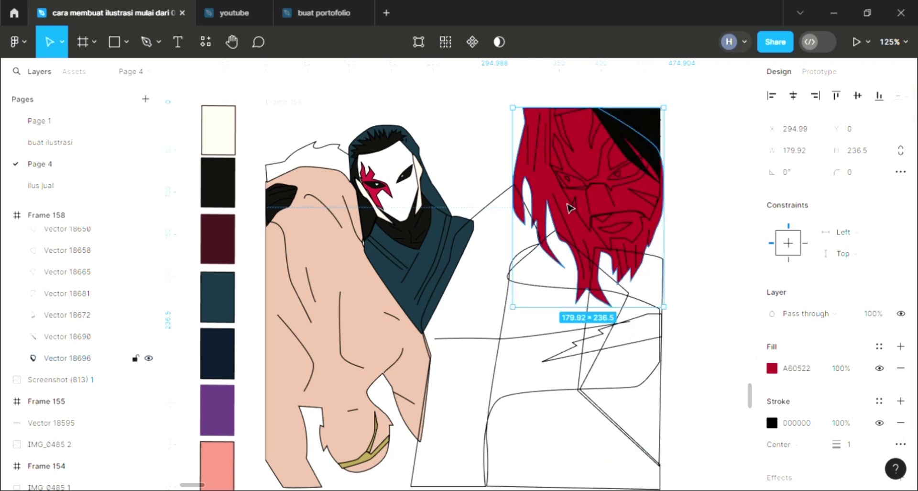
click(568, 178)
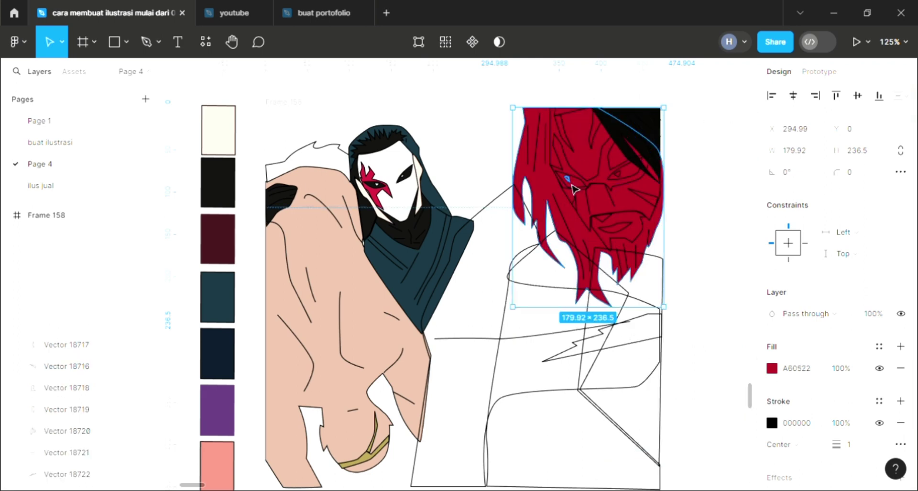
Step: Fill the tiny shape and the first eye with the hair's black
click(900, 346)
scroll(637, 213, up, 1)
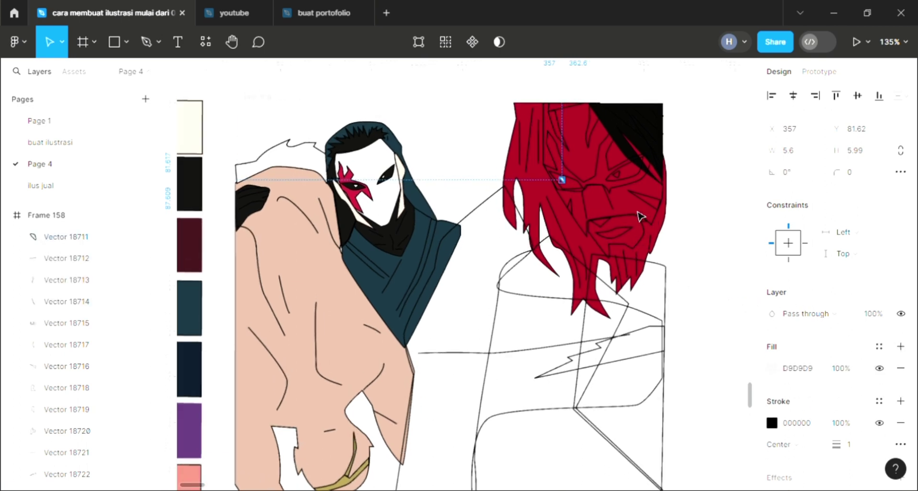
click(562, 179)
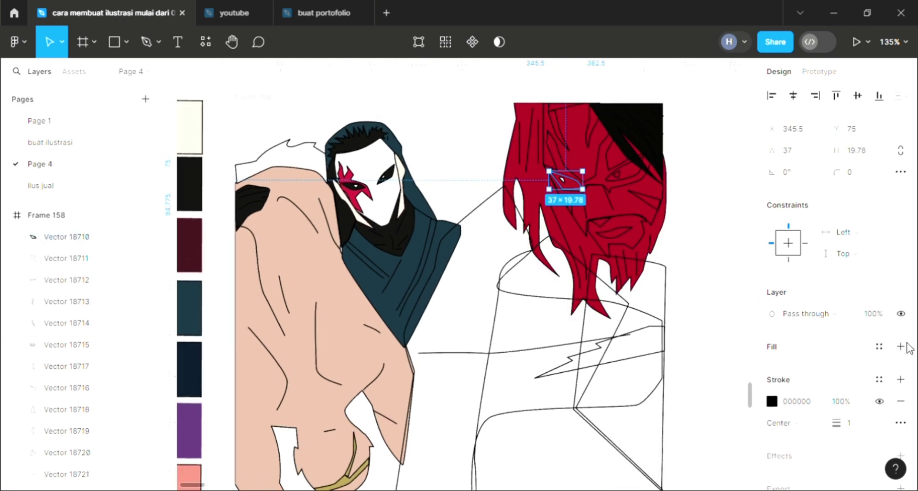
click(811, 341)
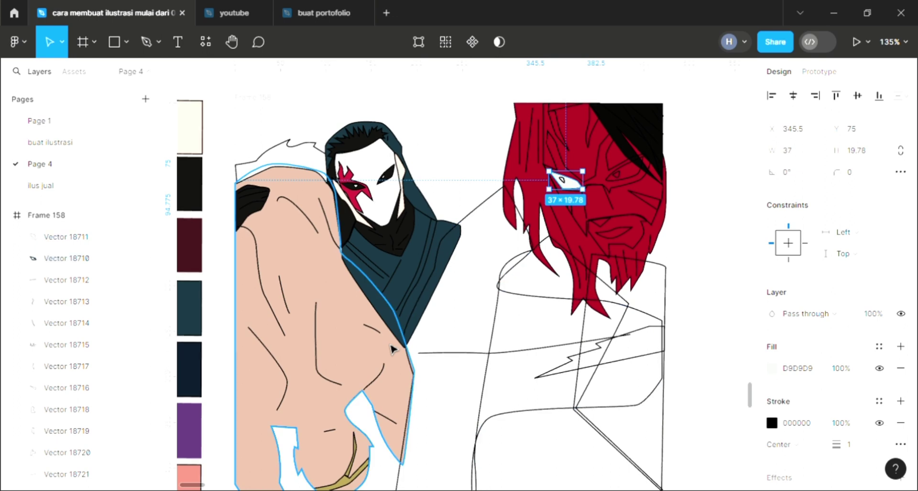
key(i)
click(638, 139)
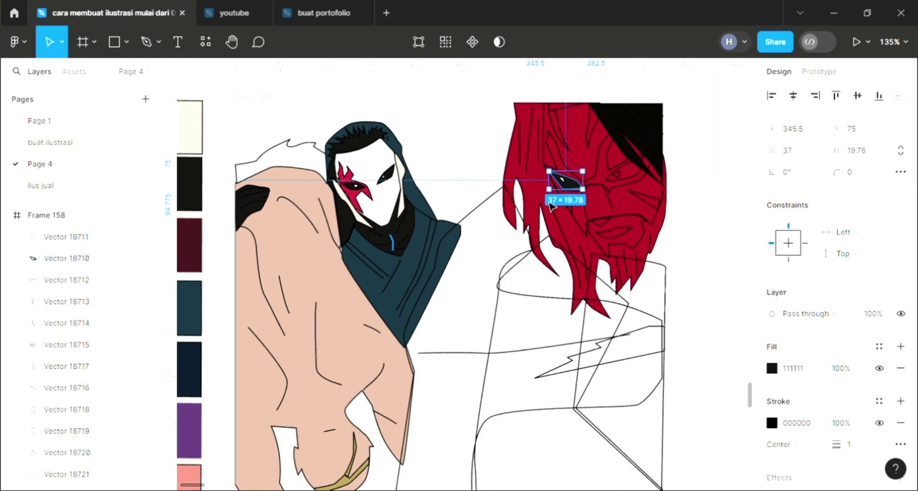
Step: Fill the small highlight shape beside the eye with white
click(617, 174)
scroll(722, 334, up, 1)
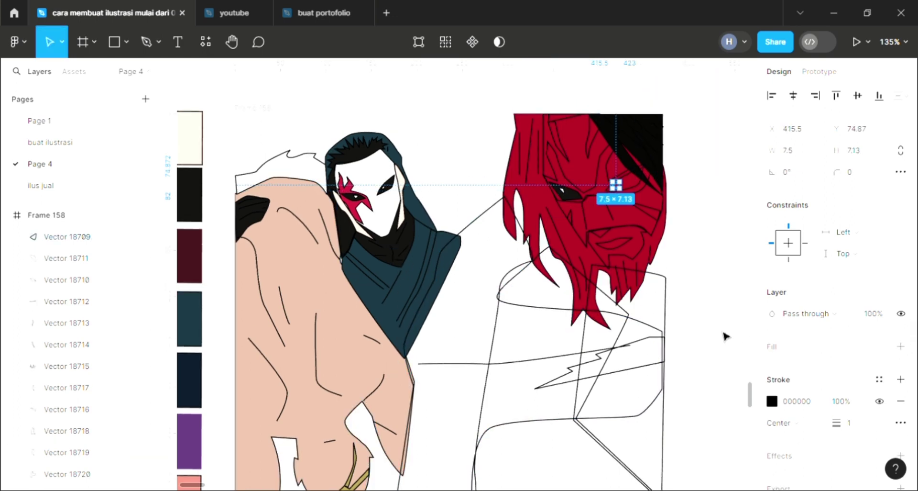
scroll(725, 337, right, 1)
scroll(724, 335, right, 2)
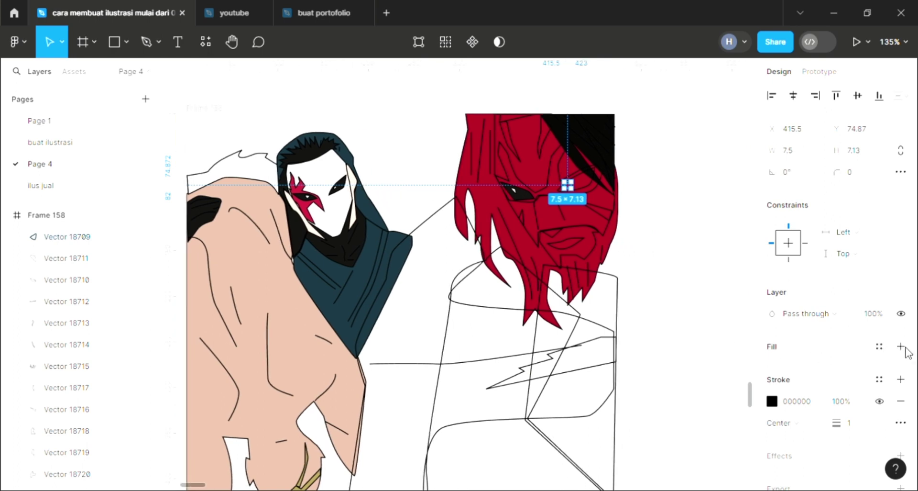
click(901, 346)
key(i)
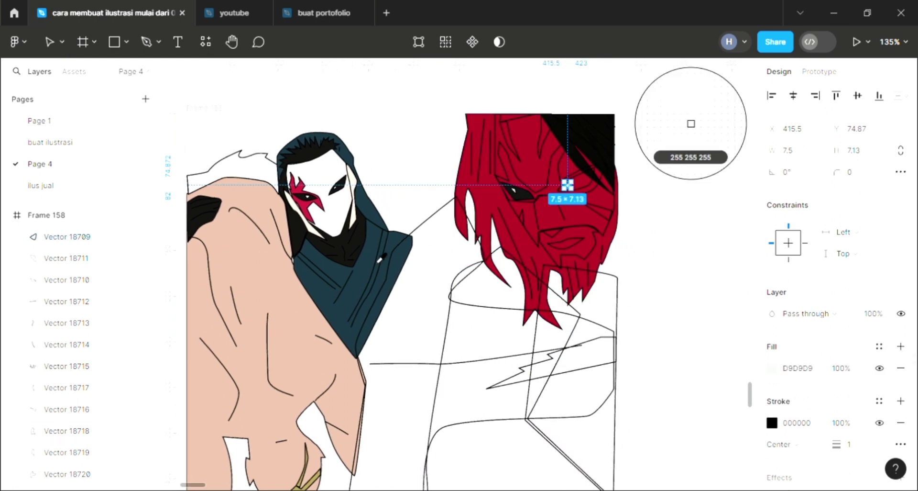
click(421, 194)
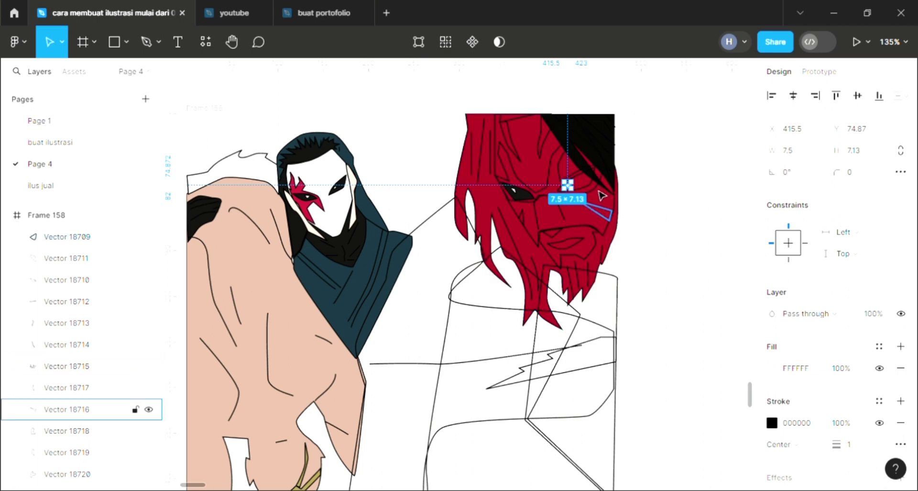
Step: Fill the other eye with dark 171717
click(579, 178)
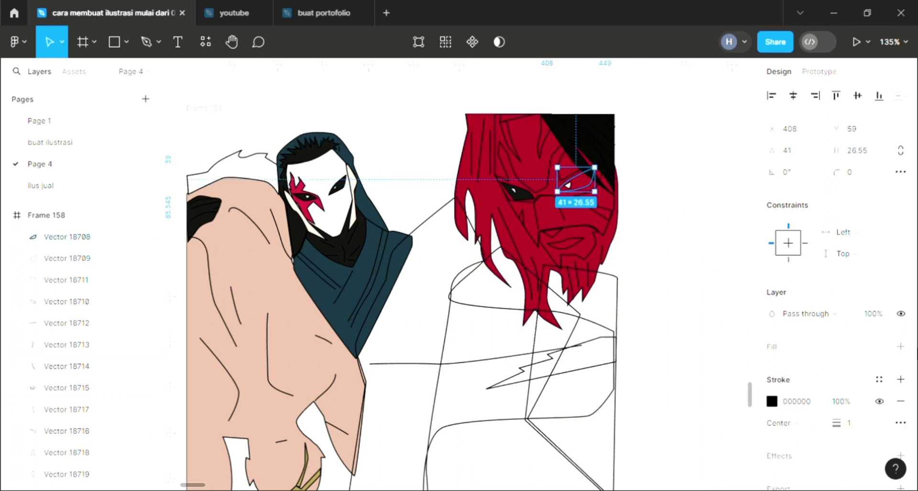
click(901, 346)
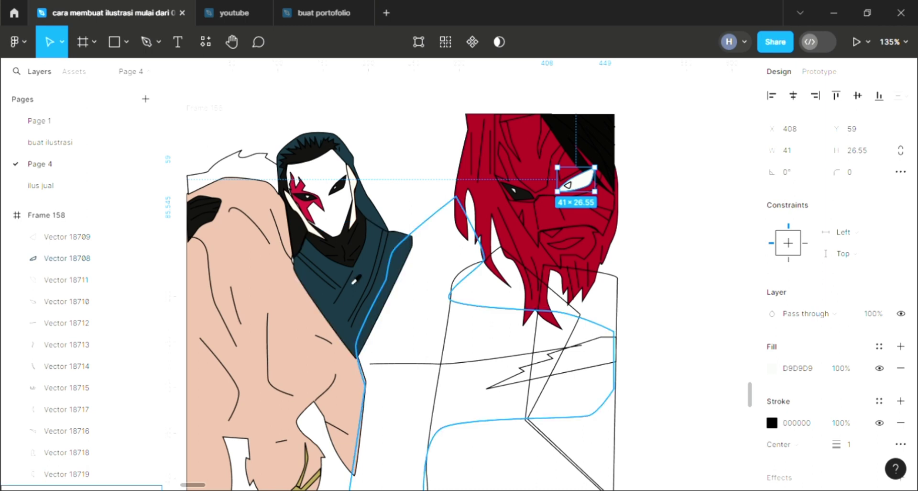
key(i)
click(691, 123)
click(638, 271)
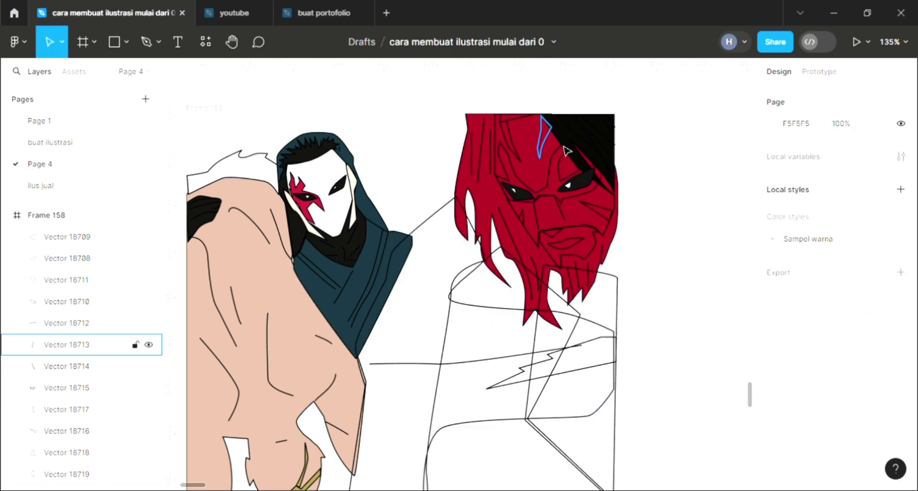
Step: Fill the narrow forehead strand with the hair's red
click(67, 344)
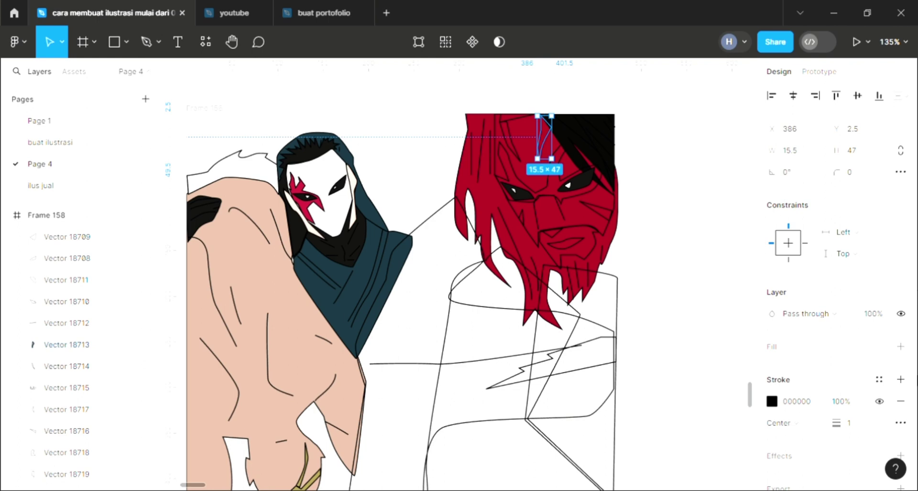
click(901, 346)
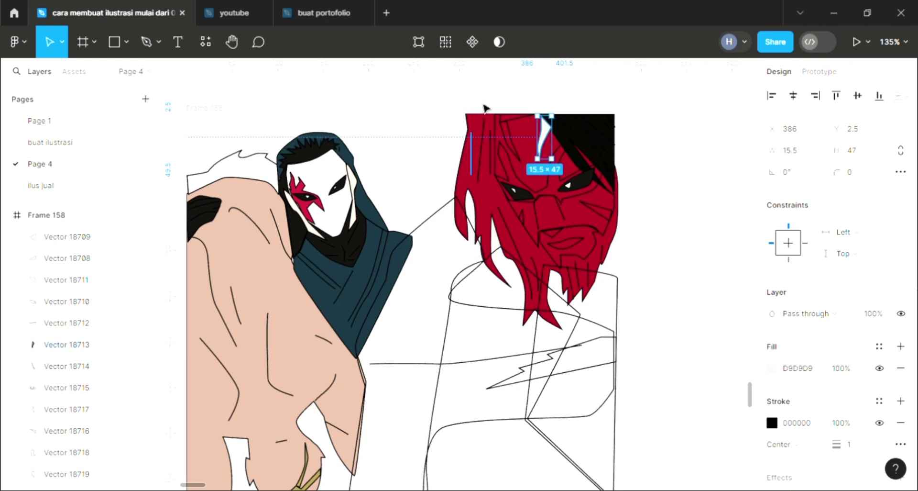
key(i)
click(587, 262)
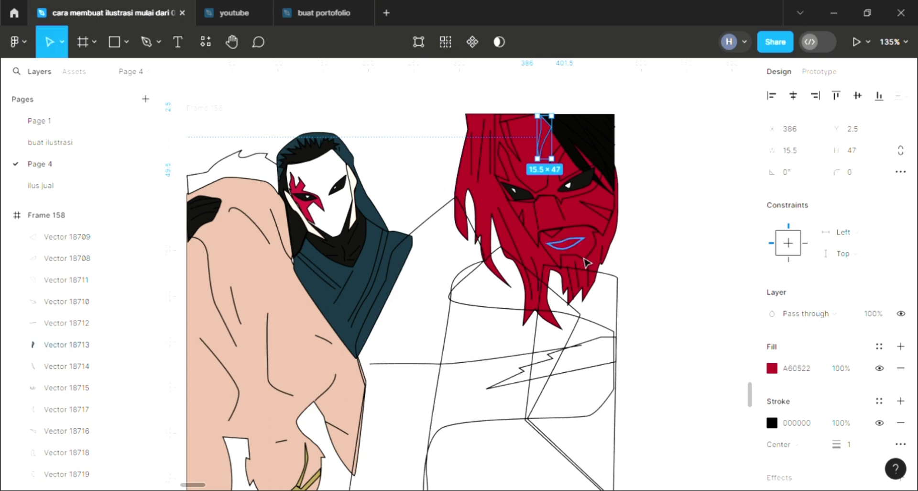
Step: Fill the face shape white and stack the red hair beneath it
click(570, 255)
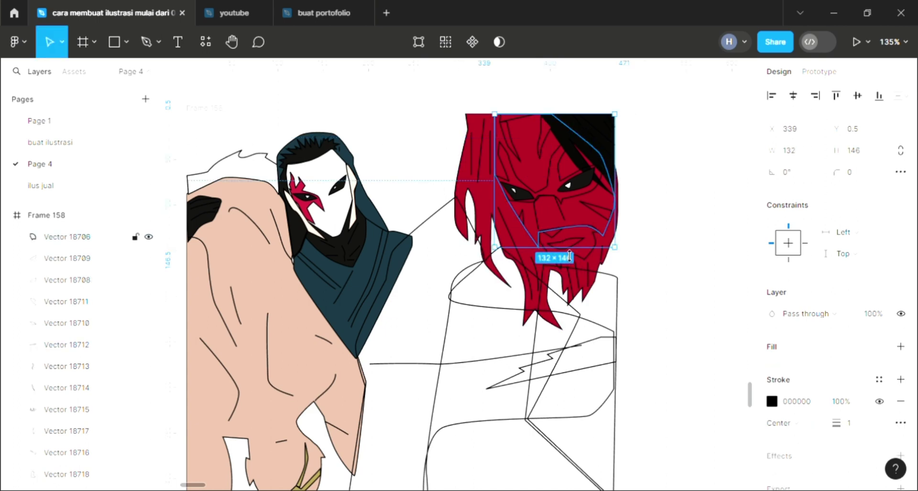
click(901, 346)
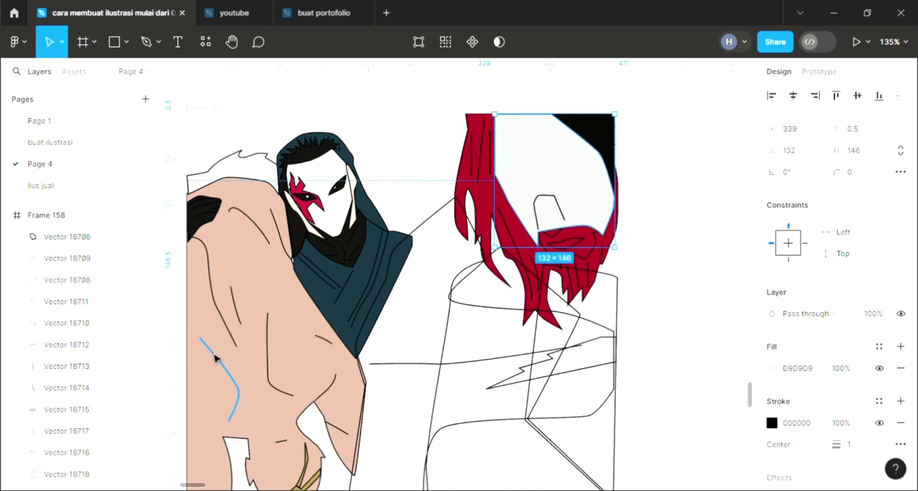
key(bracketleft)
key(i)
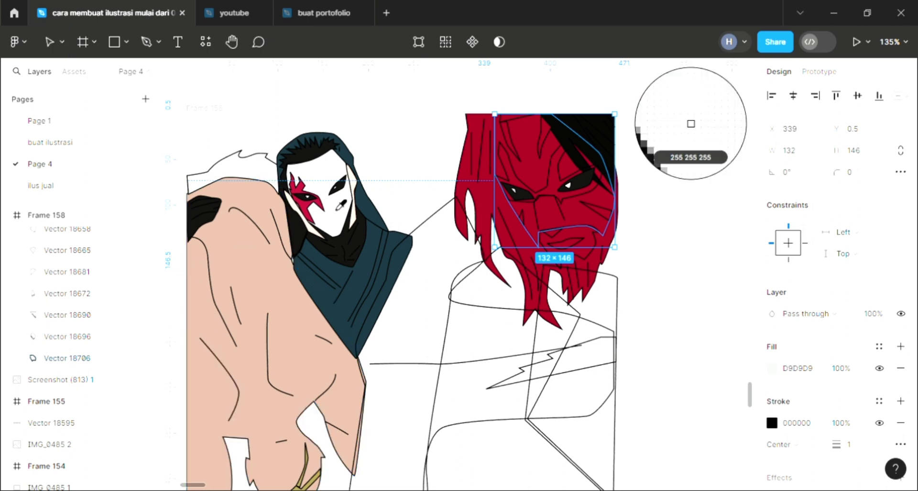
click(328, 201)
click(471, 201)
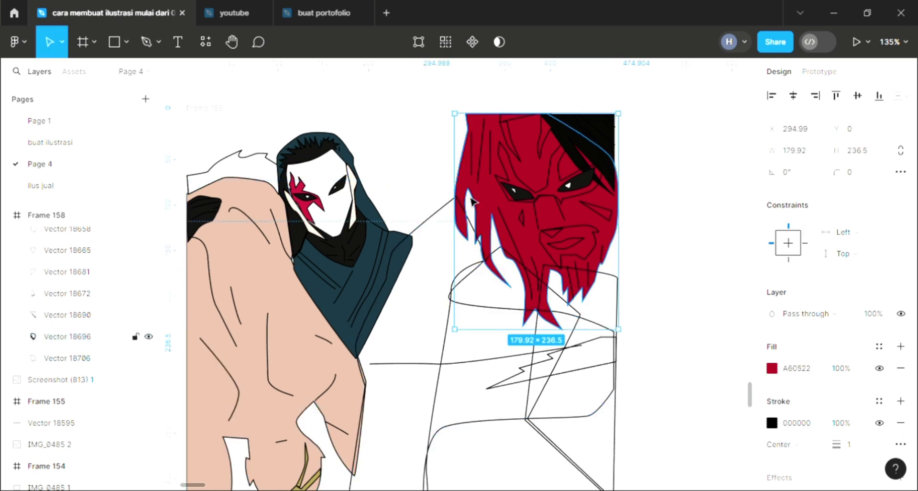
key(ctrl+bracketleft)
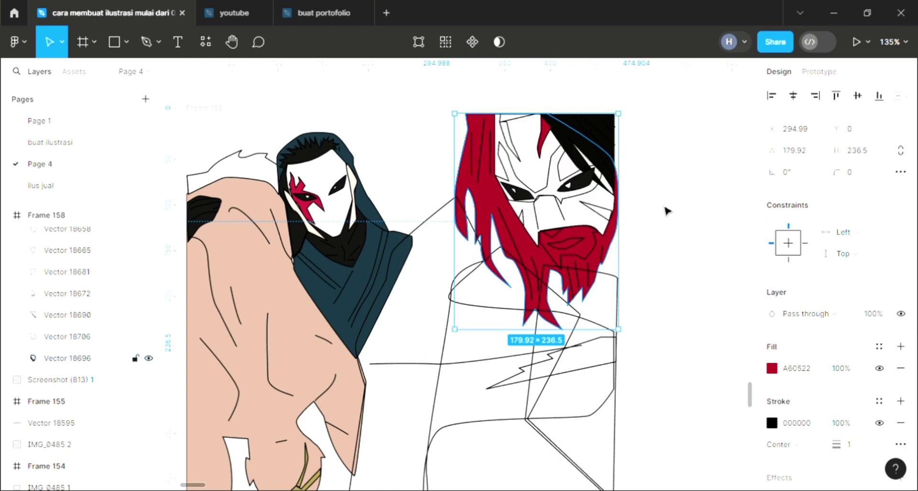
click(702, 195)
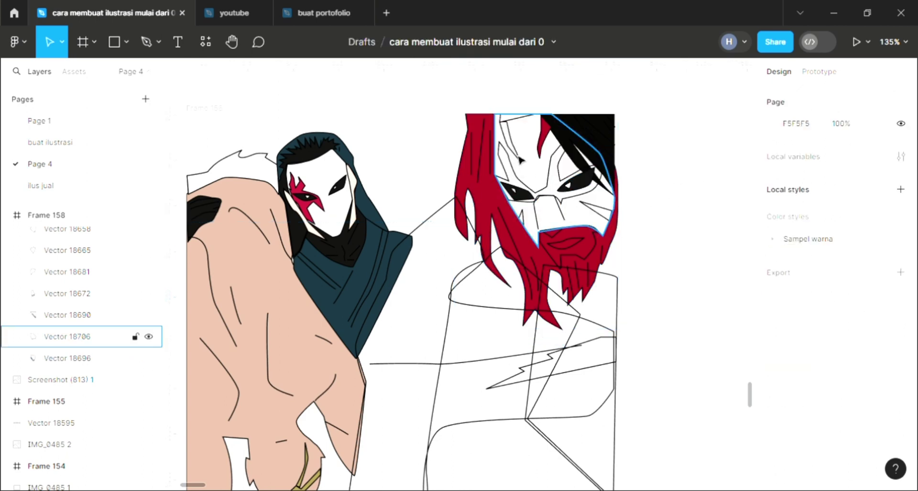
Step: Fill the strand near the top of the face and the mask shape with hair red
click(508, 139)
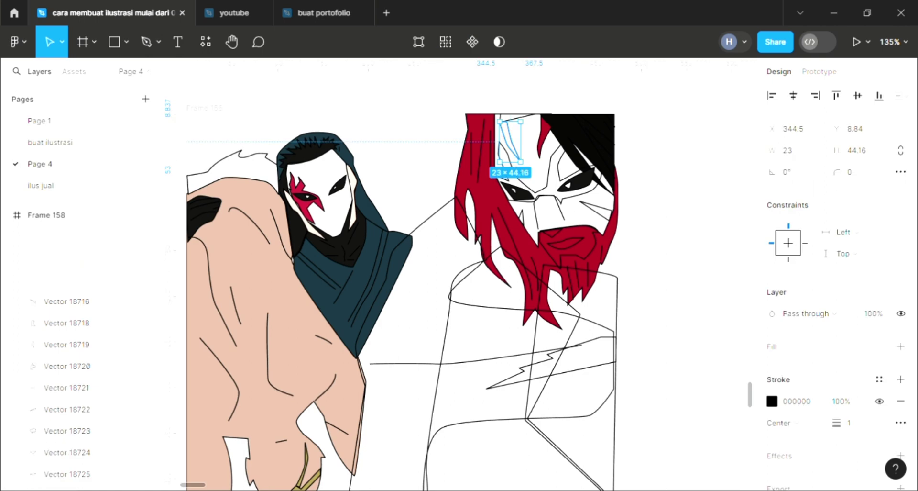
click(901, 345)
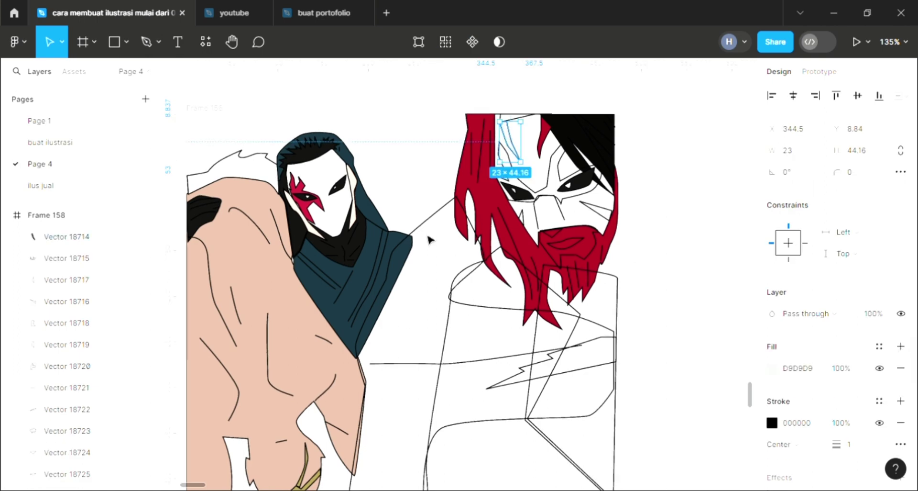
key(i)
click(615, 182)
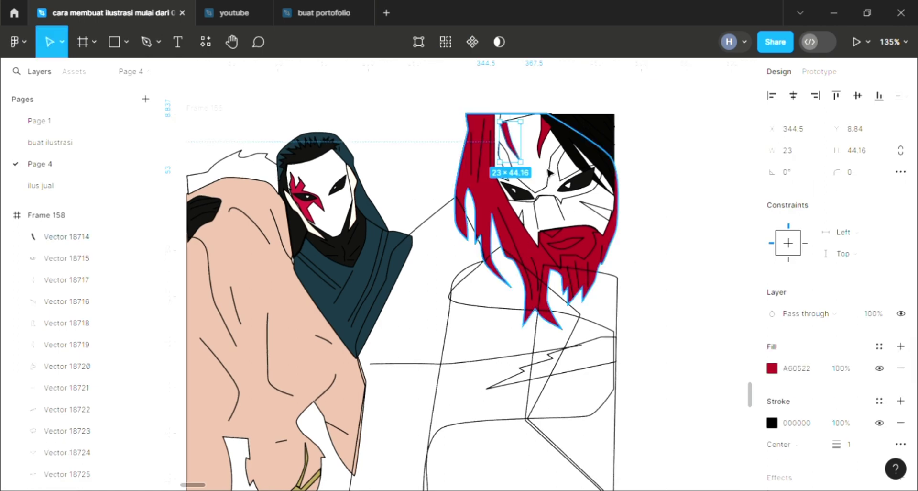
click(557, 174)
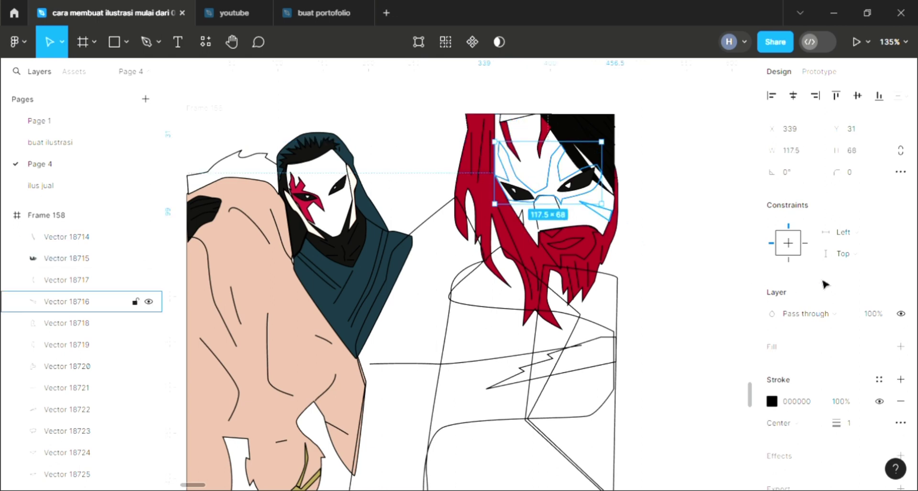
click(901, 345)
key(i)
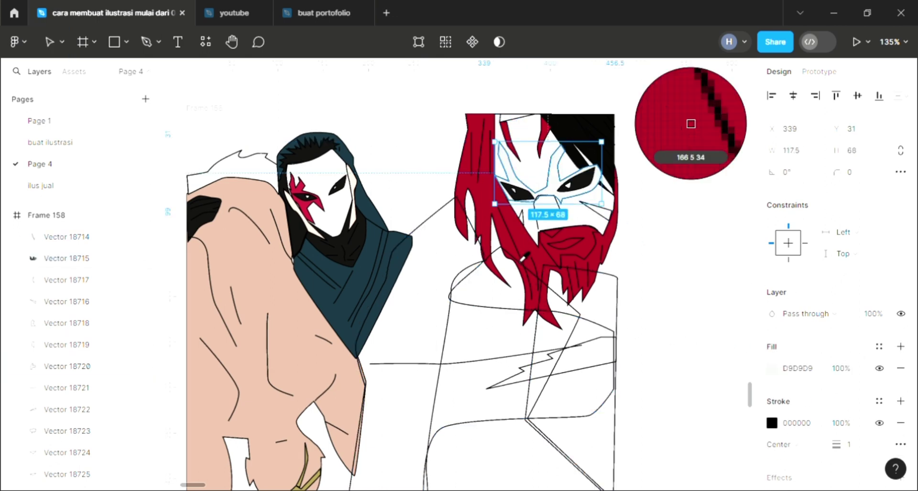
click(528, 247)
Step: Colour the small piece between the eyes and the cheek mask piece red
click(521, 216)
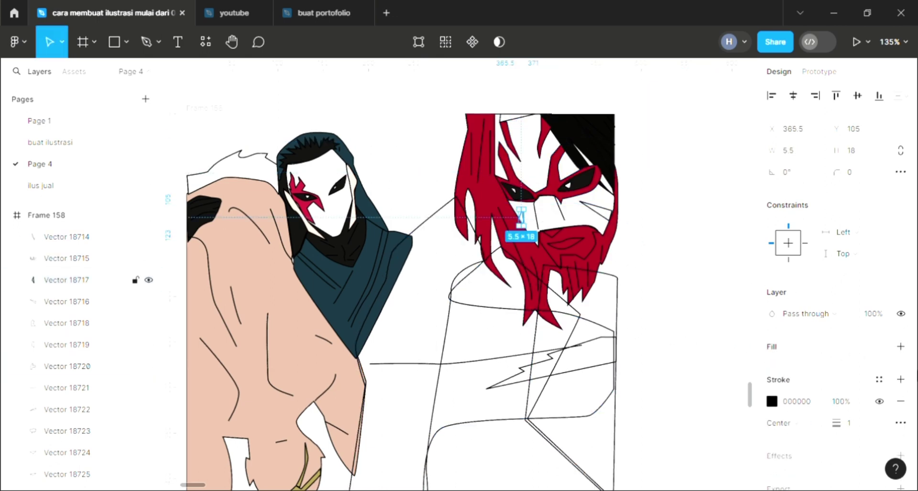
click(900, 346)
key(i)
click(615, 223)
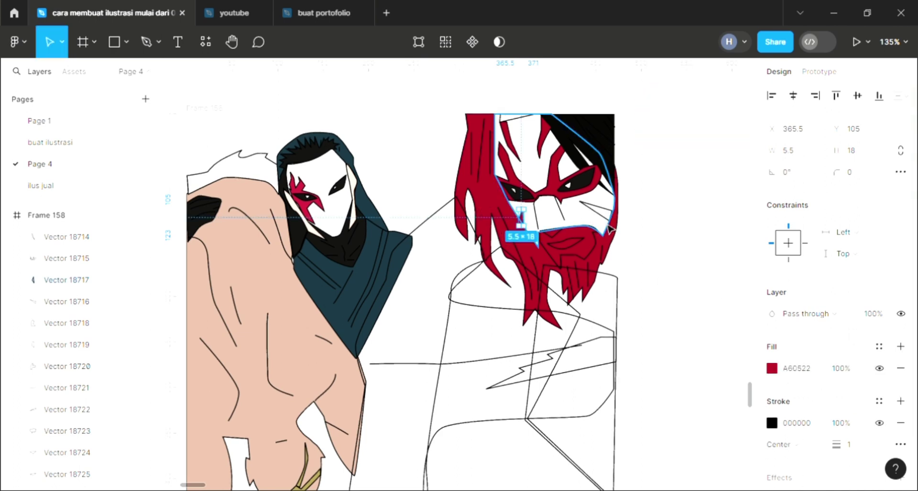
click(603, 213)
click(901, 346)
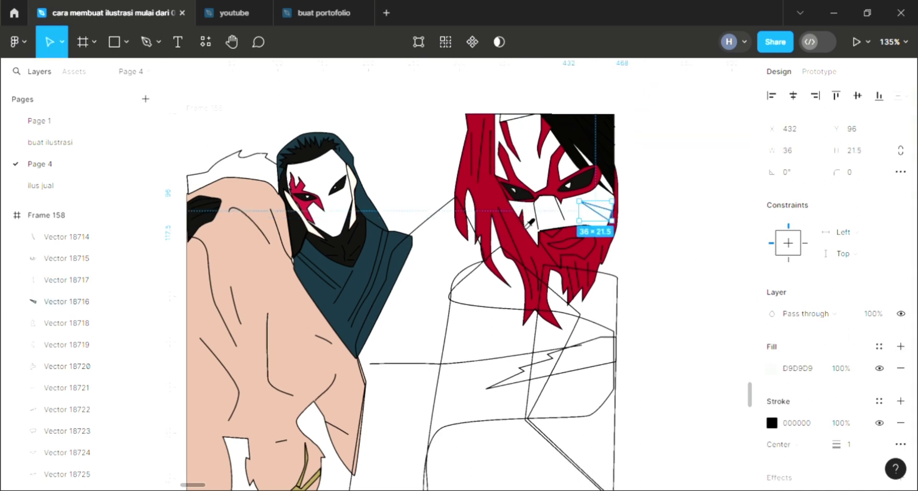
key(i)
click(691, 123)
click(652, 262)
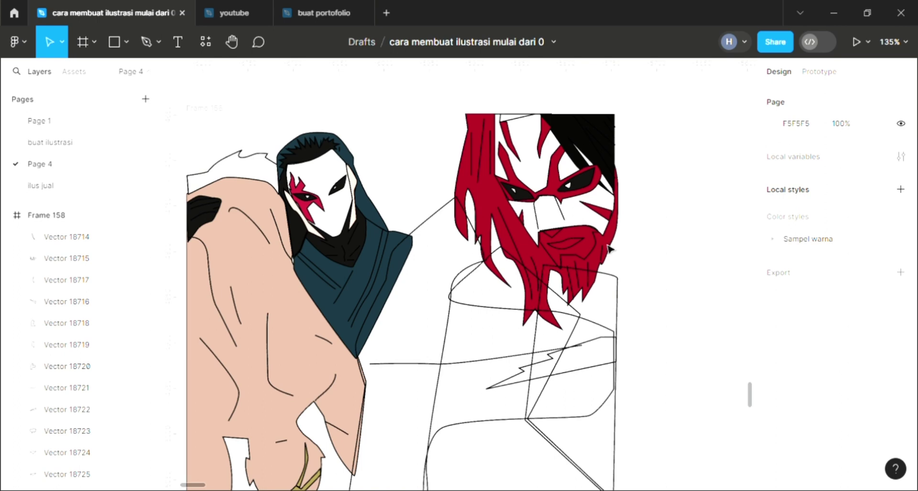
Step: Fill the mouth shape pure white
click(580, 254)
click(900, 346)
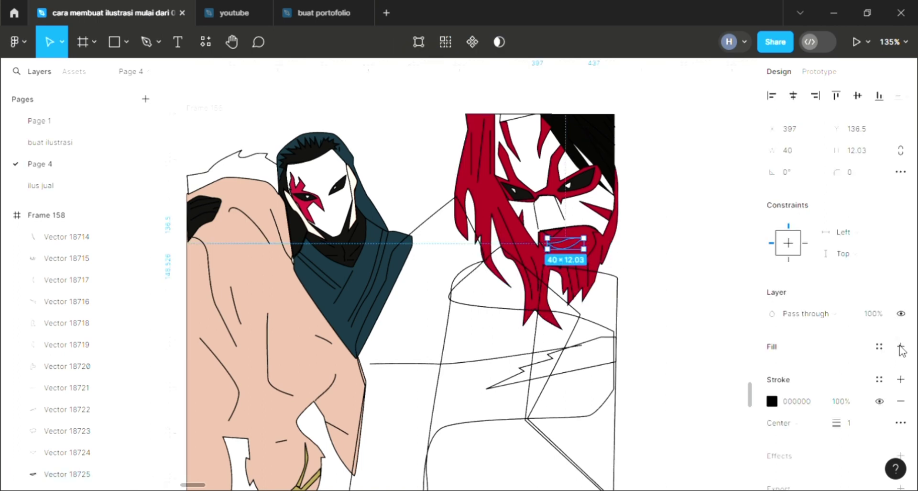
key(i)
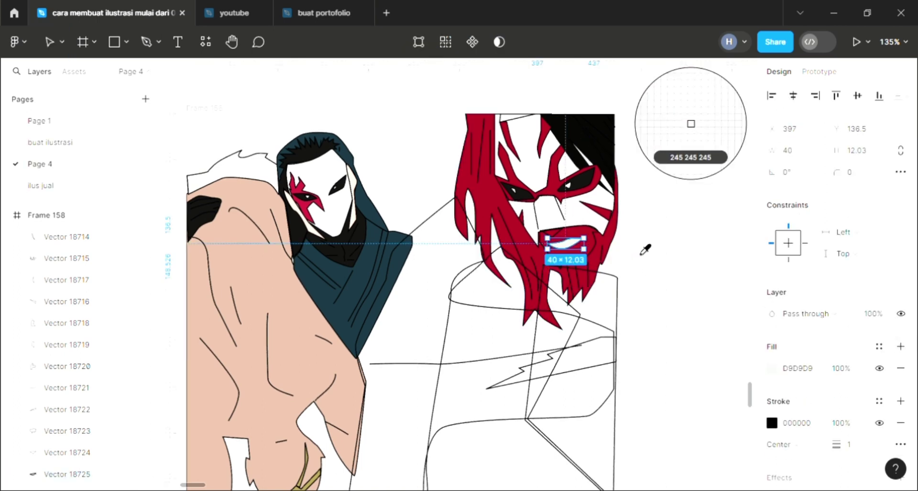
click(646, 247)
key(i)
click(689, 123)
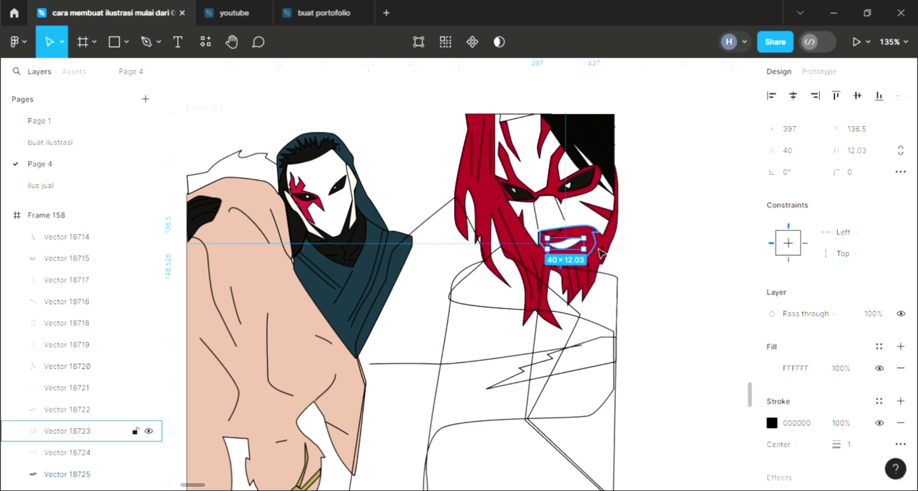
Step: Give the area around the mouth pale skin FFE2D3, placed behind the hair
key(Tab)
click(901, 346)
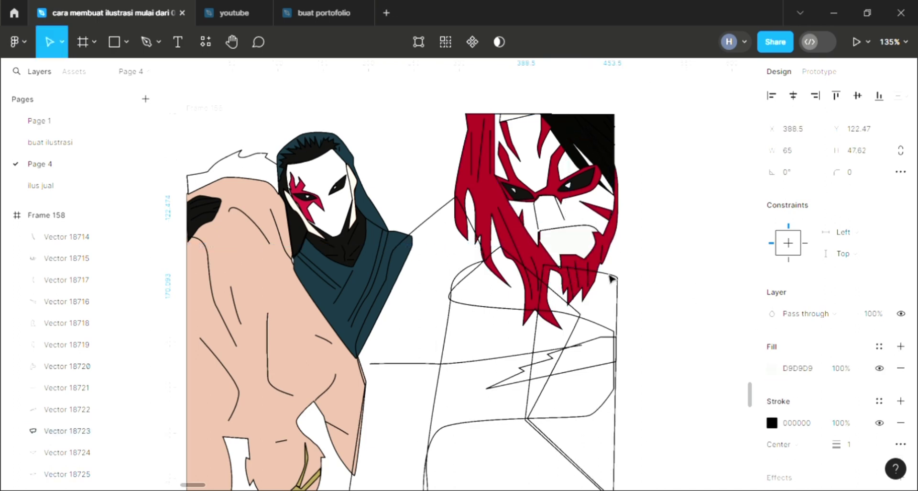
key(i)
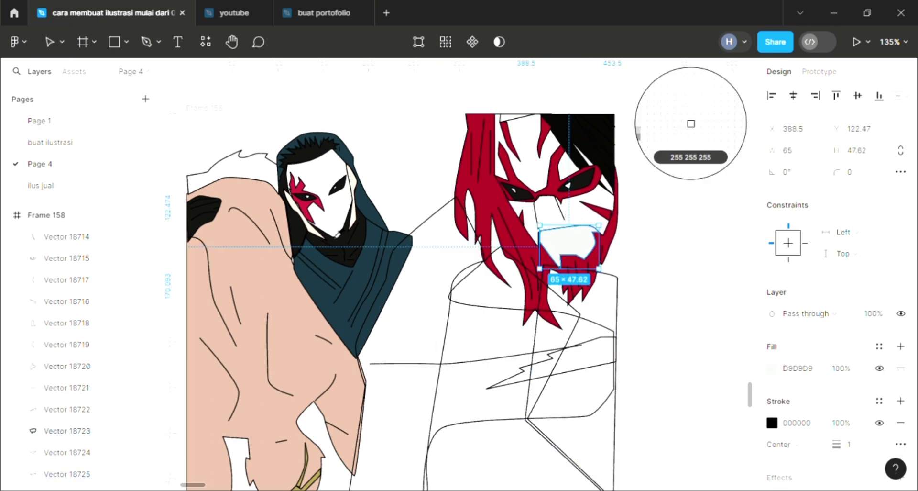
click(691, 123)
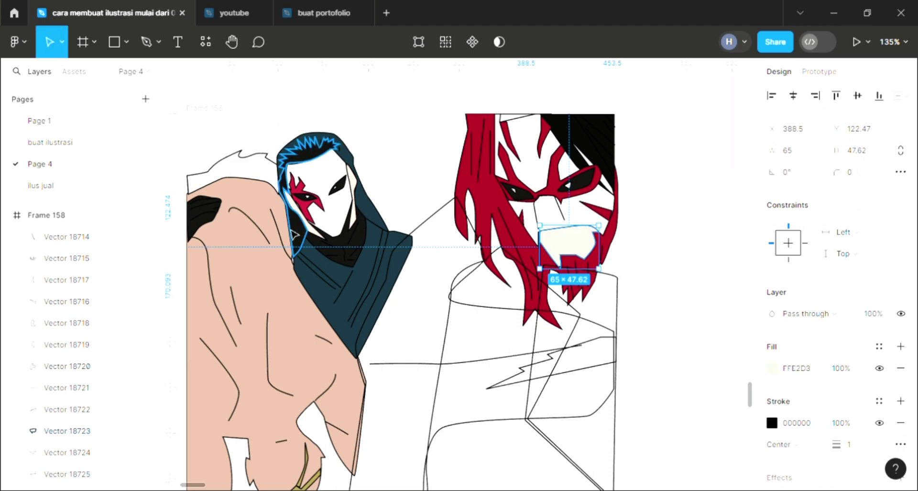
key(bracketleft)
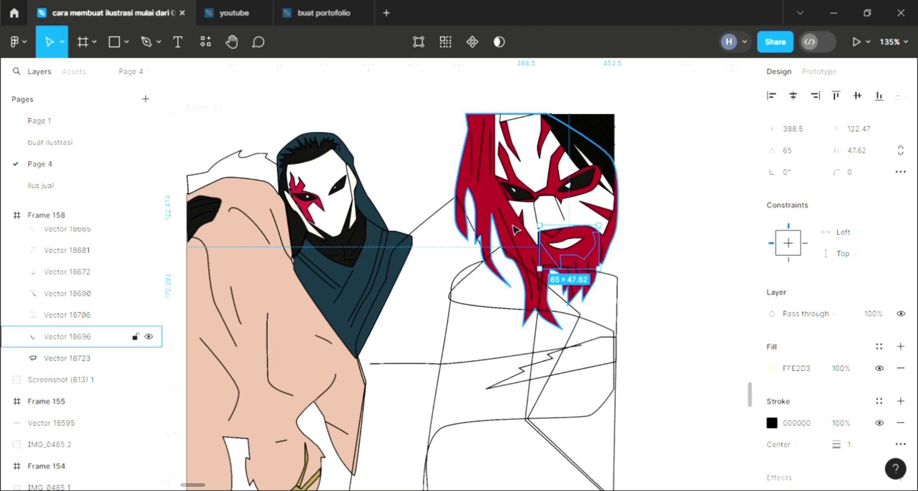
click(487, 218)
key(bracketleft)
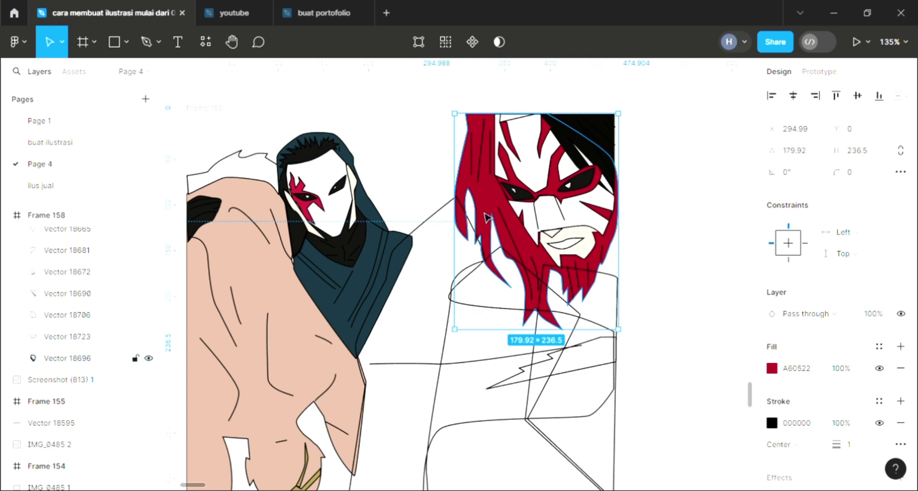
click(636, 260)
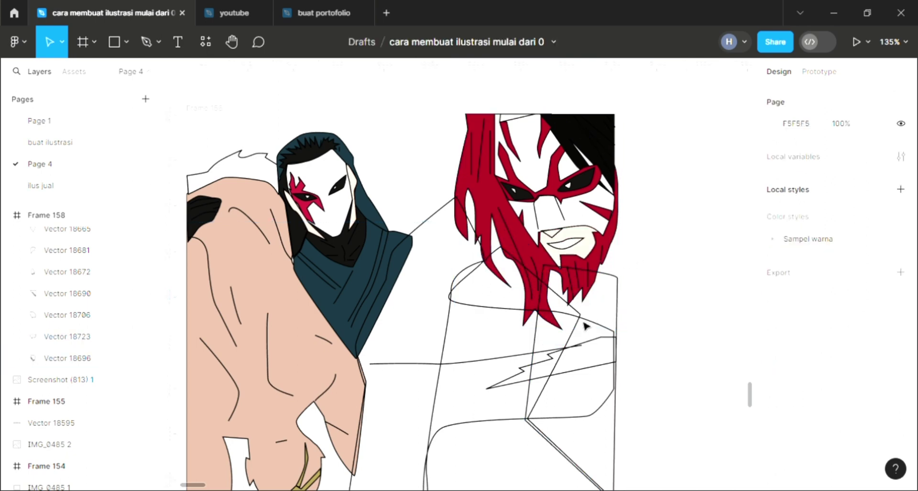
Step: Fill the chest panel below the beard brown 906249, sent behind the line work
click(616, 282)
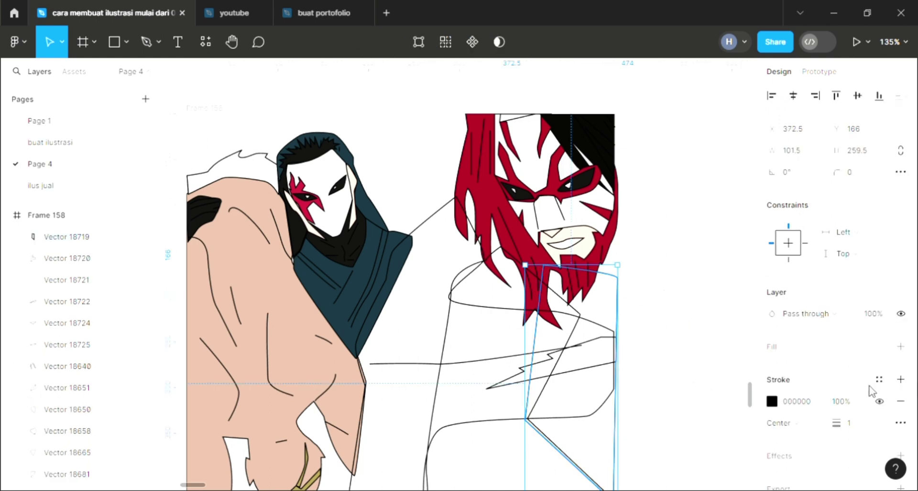
click(899, 348)
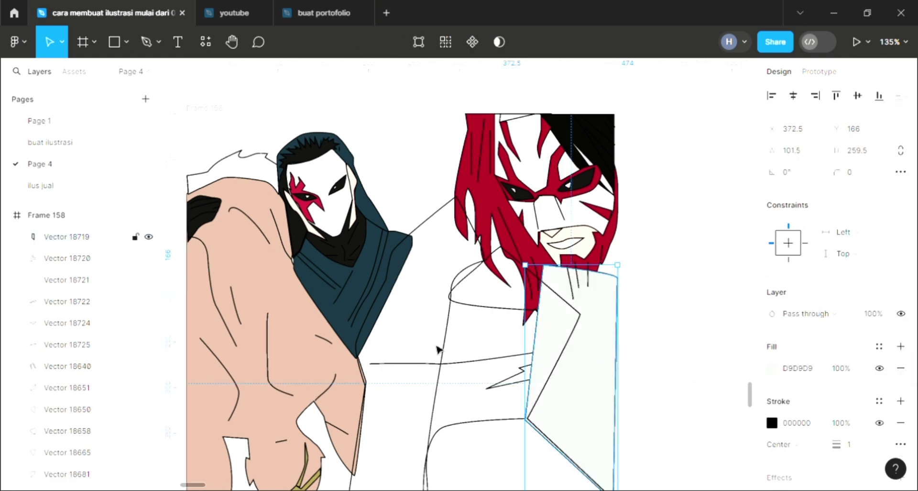
key(bracketleft)
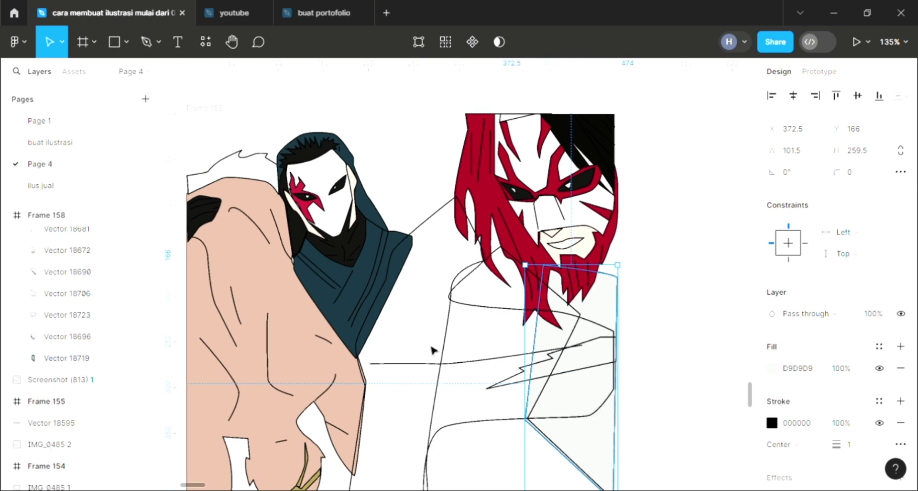
key(i)
click(316, 331)
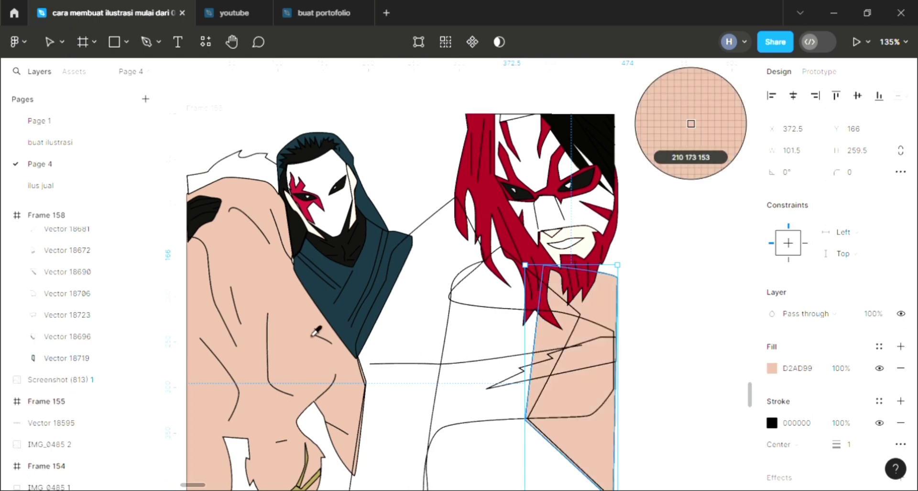
click(773, 369)
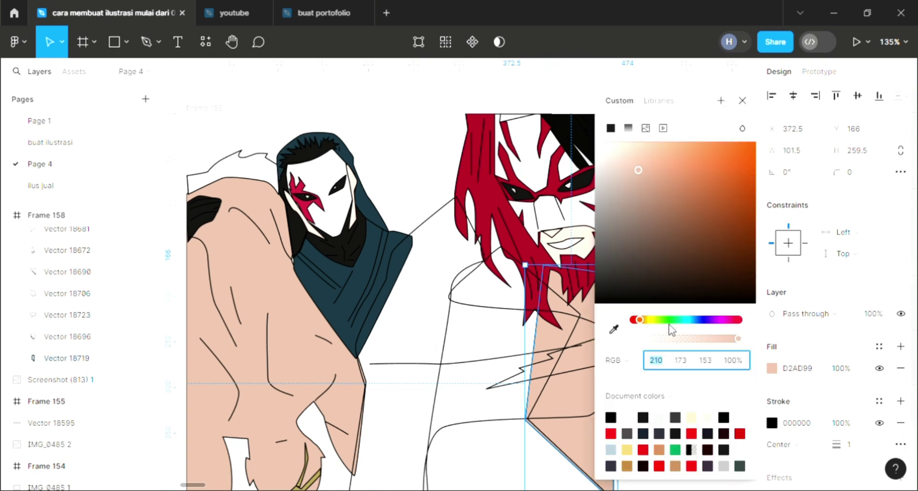
click(674, 215)
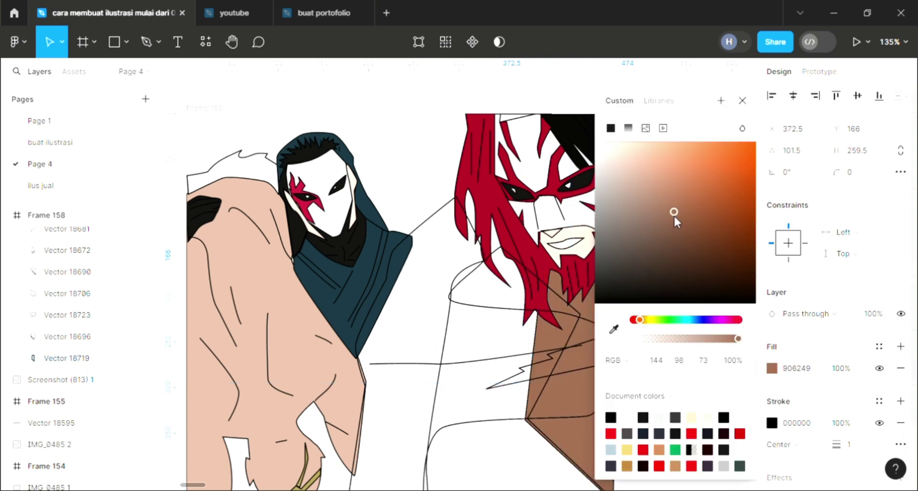
click(742, 100)
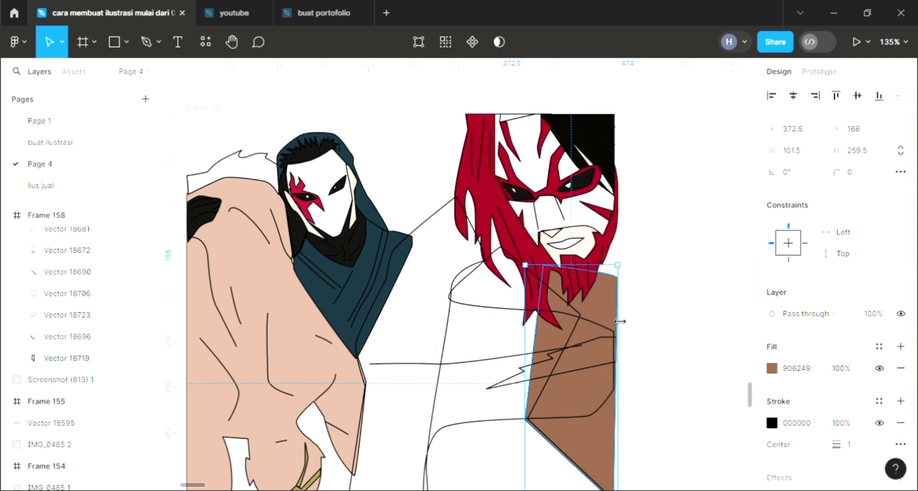
click(479, 312)
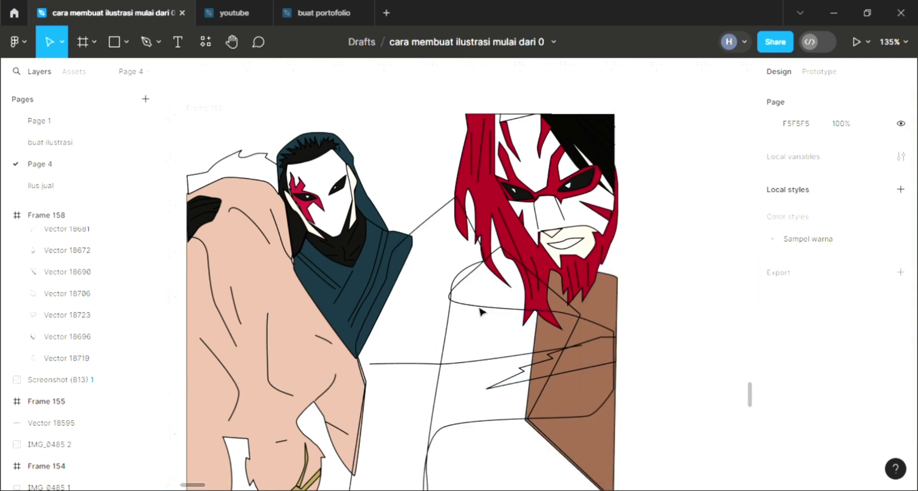
click(482, 311)
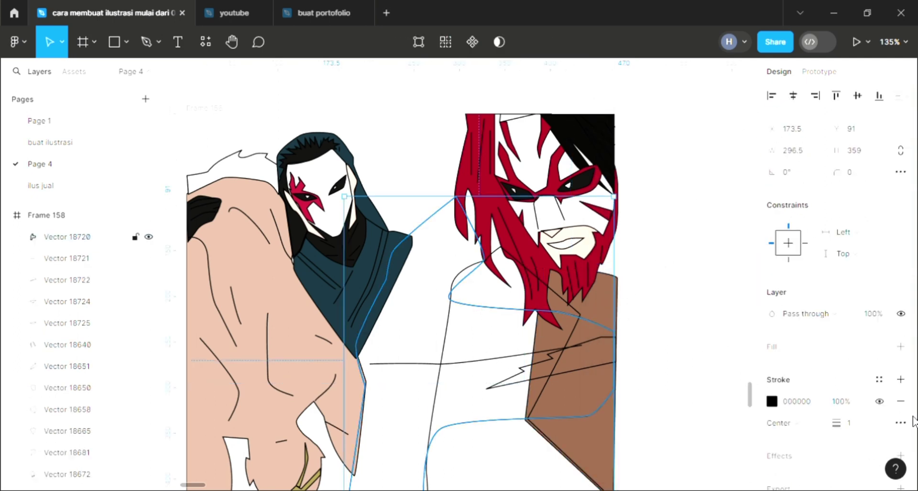
Step: Fill the large robe shape with mauve B49C9C
click(900, 346)
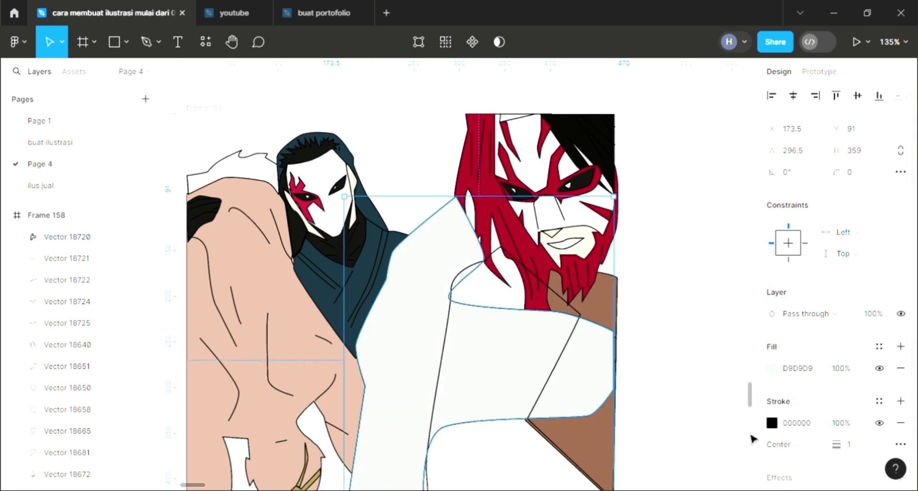
click(775, 370)
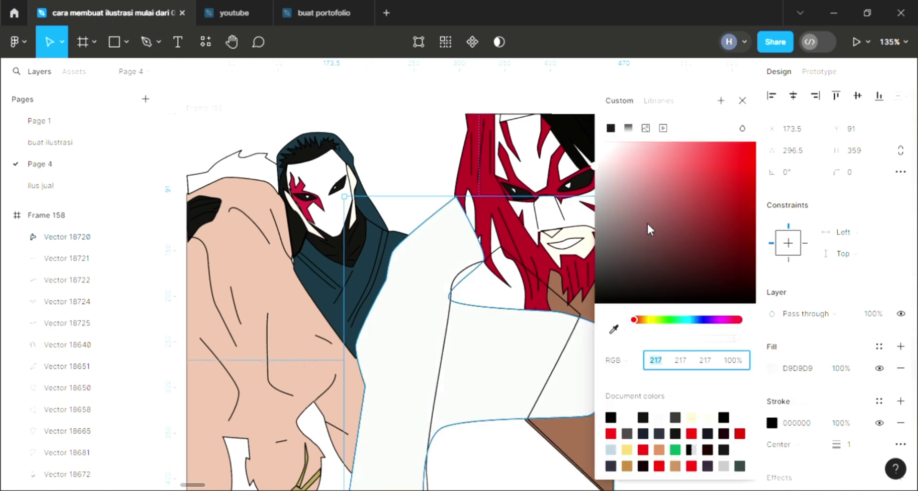
click(616, 193)
click(742, 100)
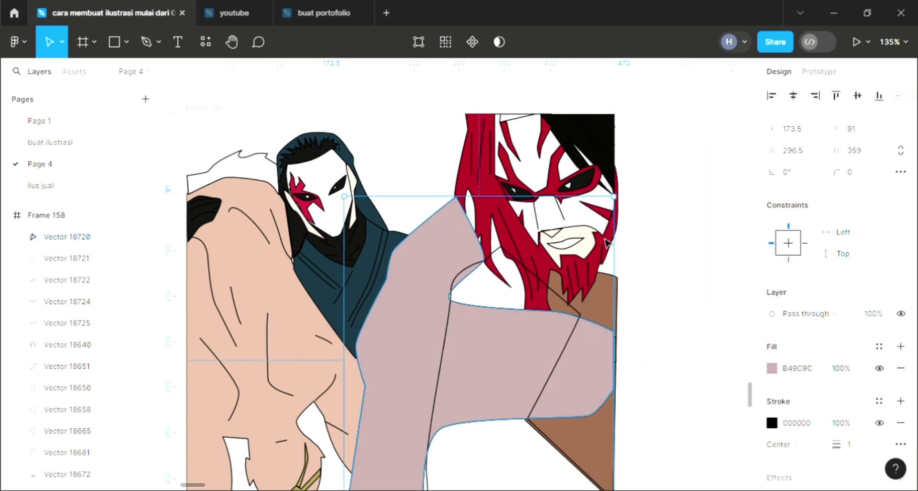
Step: Fill the inner garment with cream FFE2D3 and send it behind the robe
click(587, 325)
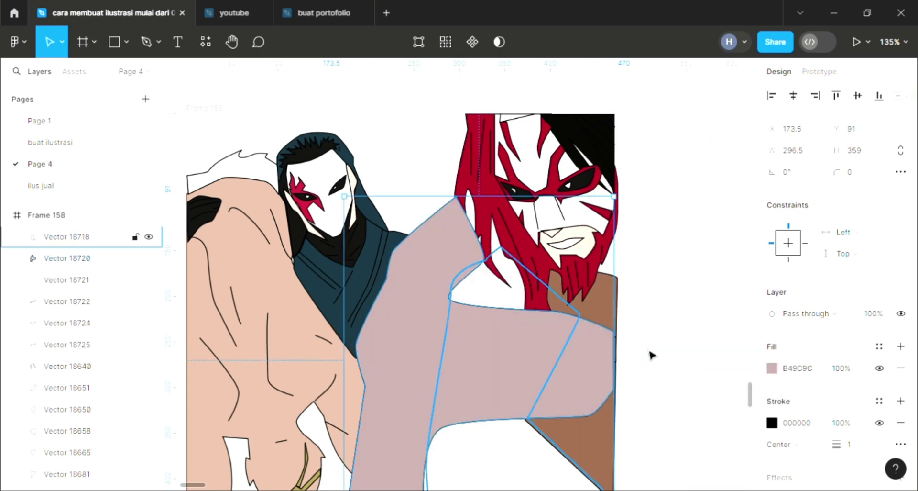
click(901, 346)
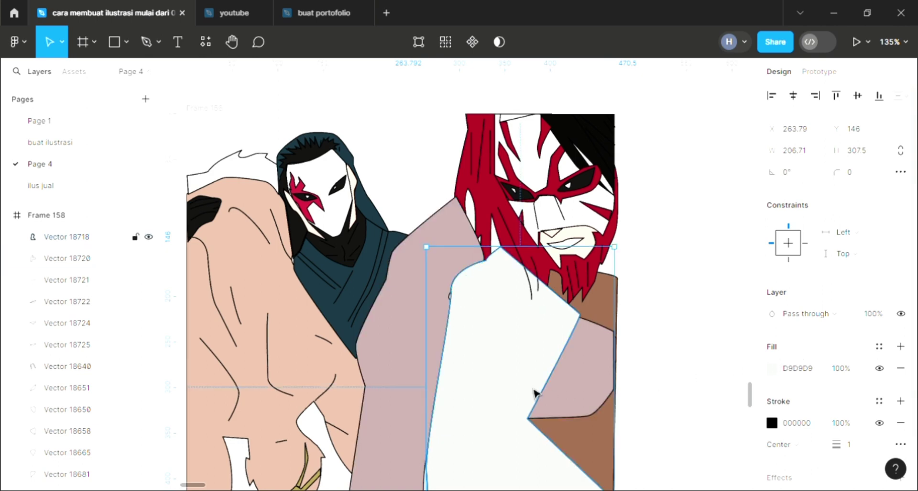
key([)
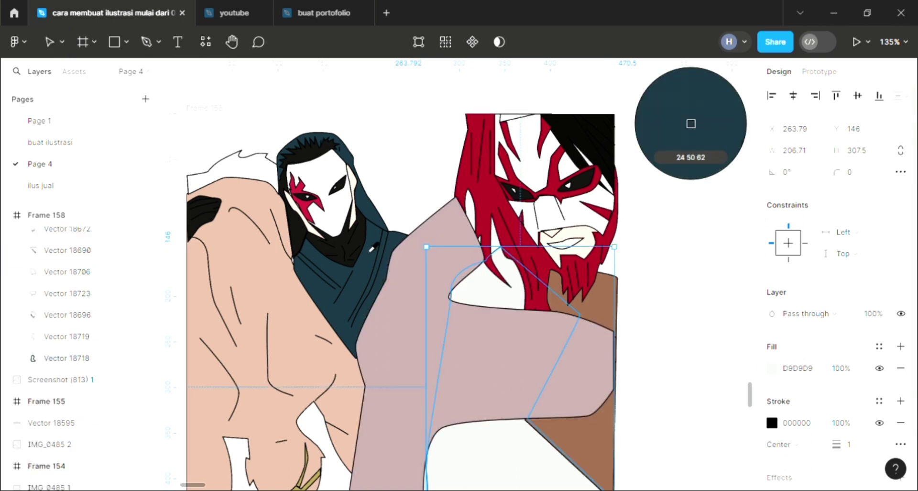
click(689, 123)
click(697, 328)
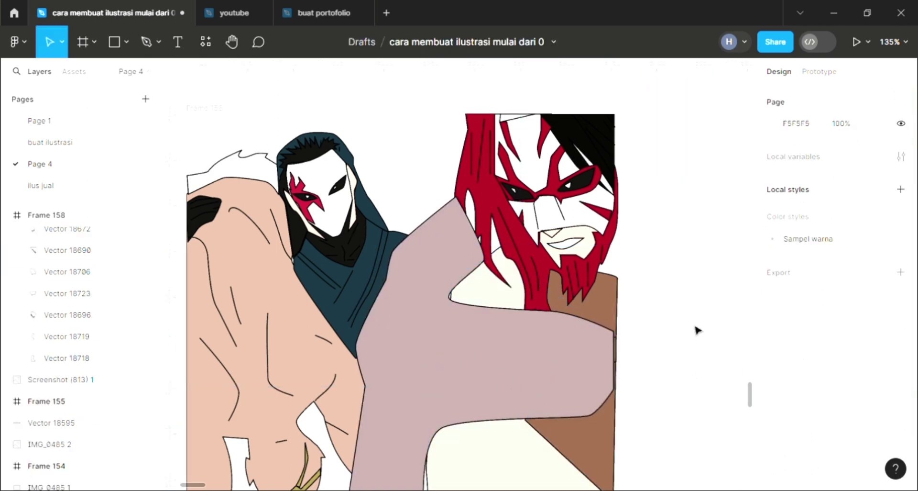
scroll(684, 312, down, 3)
Step: Recolour the mauve arm from the swatches, first teal, then dark navy 0C1A29
scroll(684, 312, down, 1)
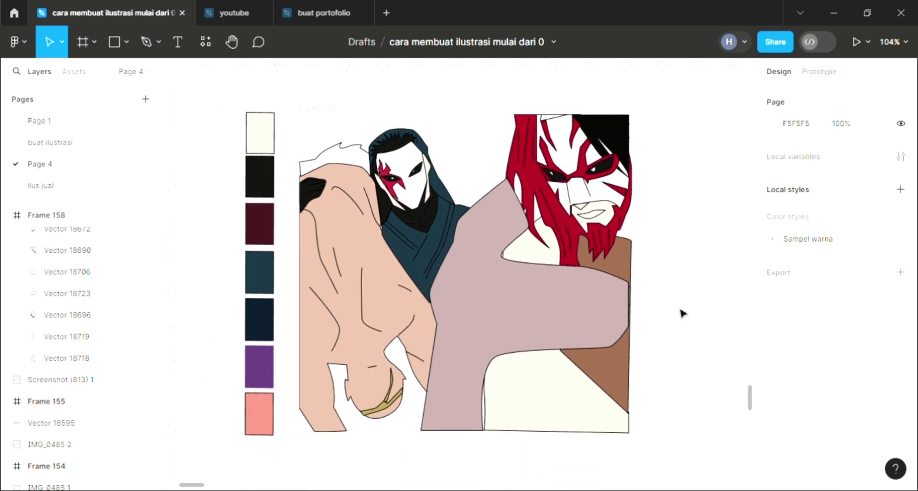
scroll(681, 312, left, 1)
click(593, 297)
key(i)
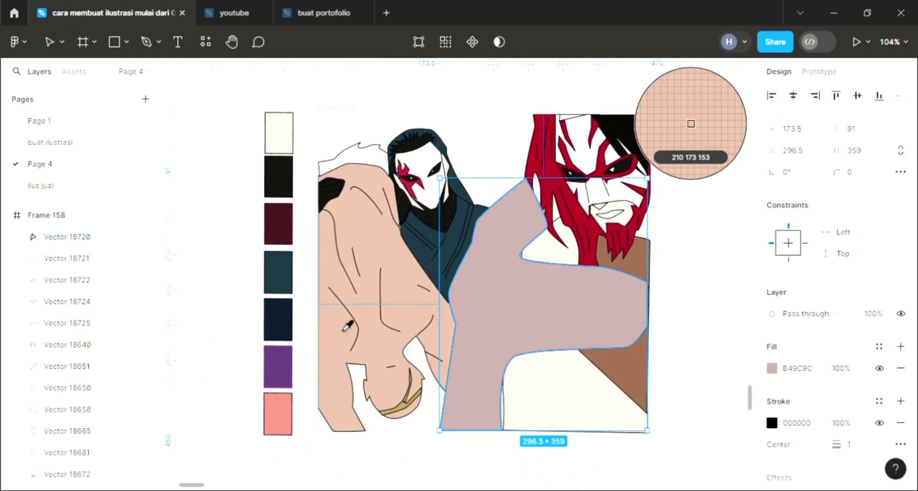
click(290, 295)
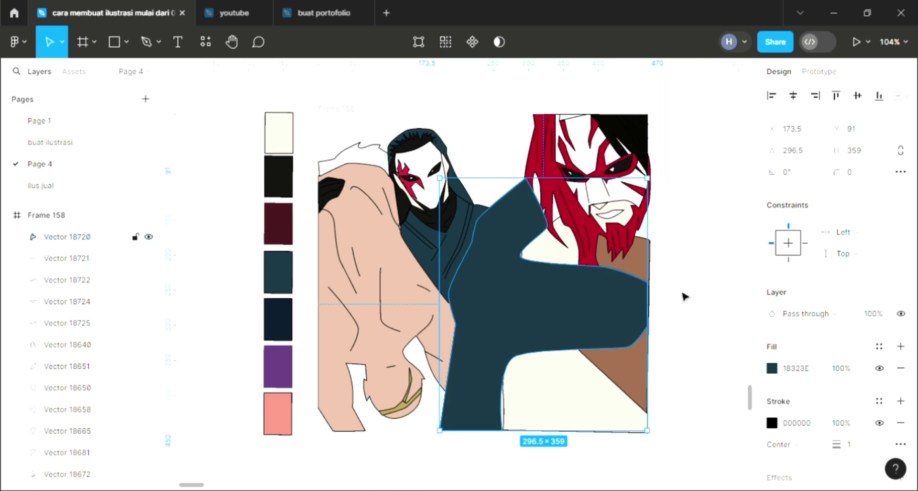
click(697, 275)
scroll(569, 368, up, 1)
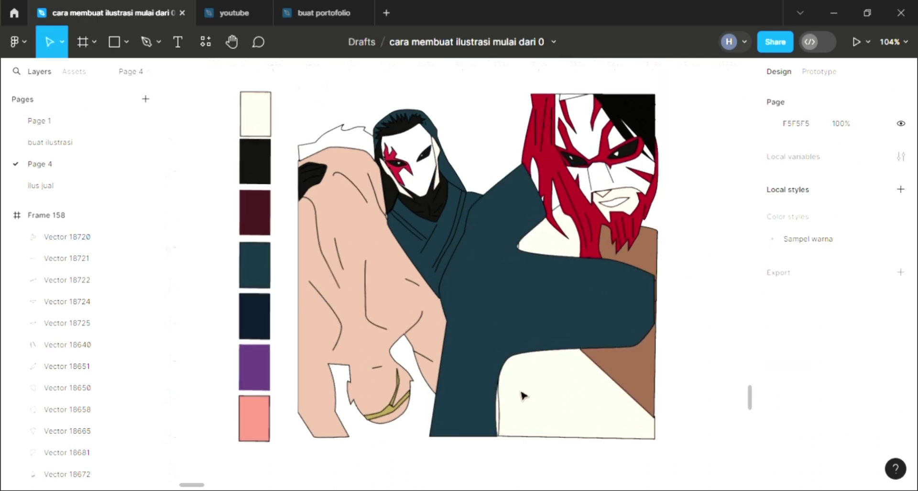
click(486, 418)
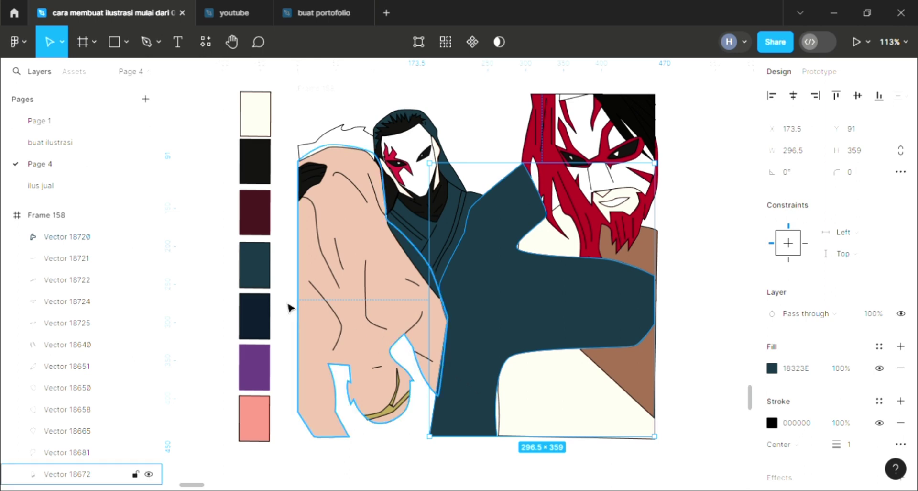
key(i)
click(270, 322)
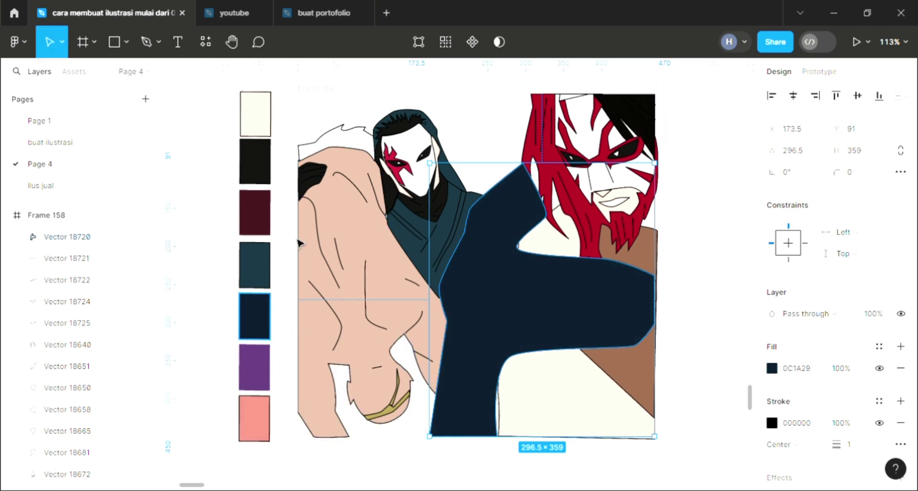
key(Escape)
scroll(459, 170, up, 1)
scroll(459, 169, up, 1)
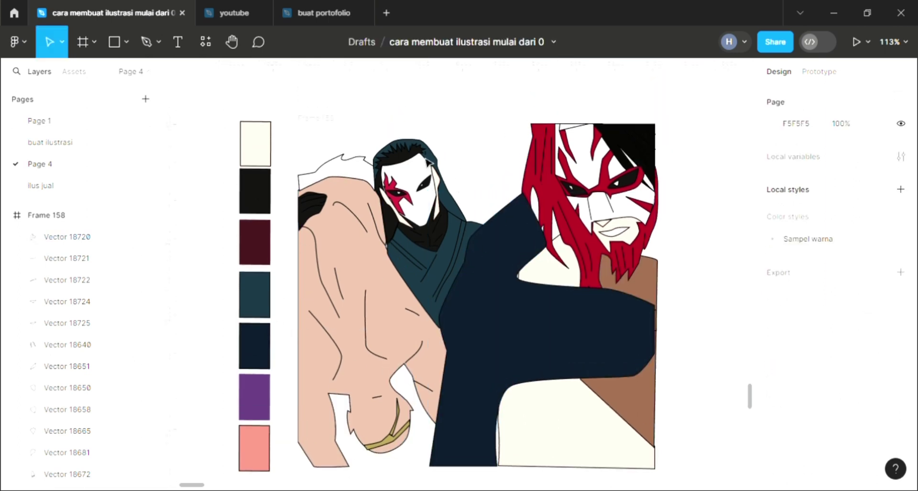
Step: Set Frame 158's fill to a linear gradient from bright mint green to muted grey-green
click(518, 211)
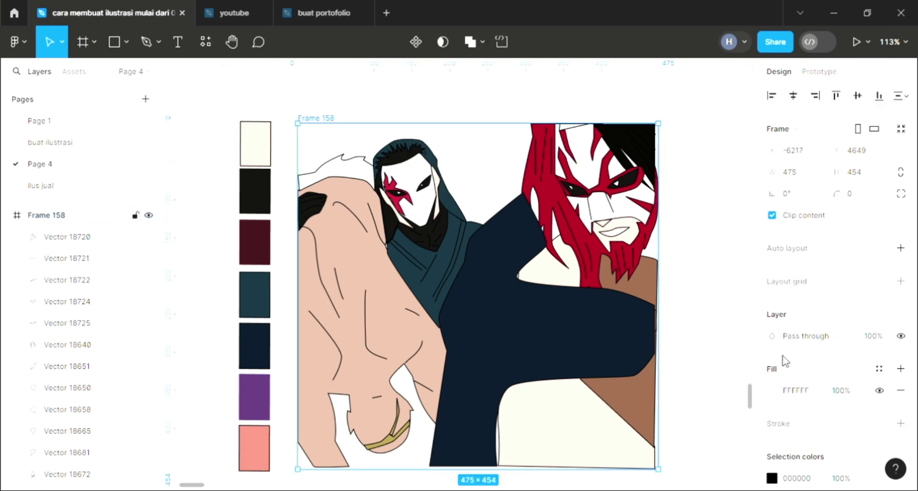
click(768, 391)
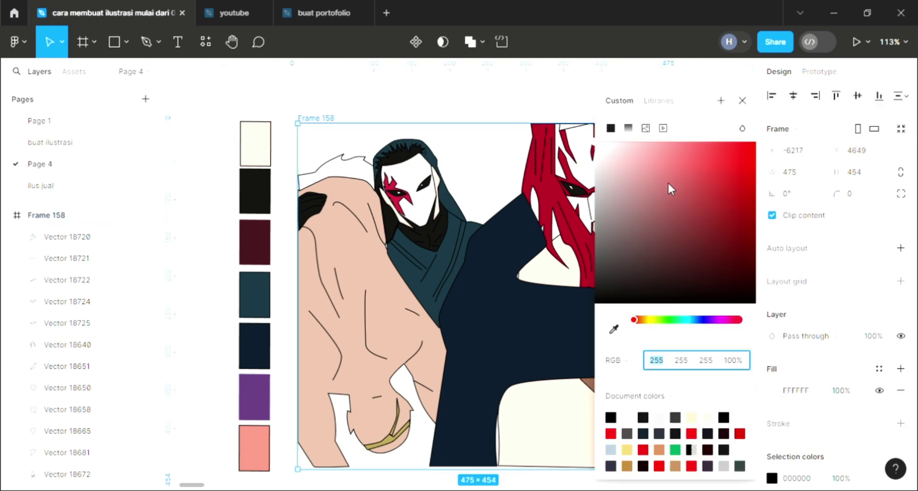
click(627, 128)
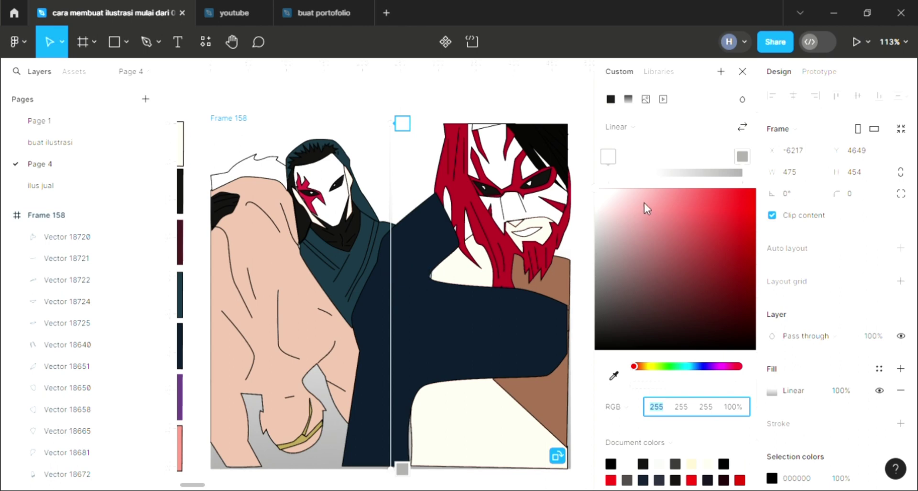
click(712, 231)
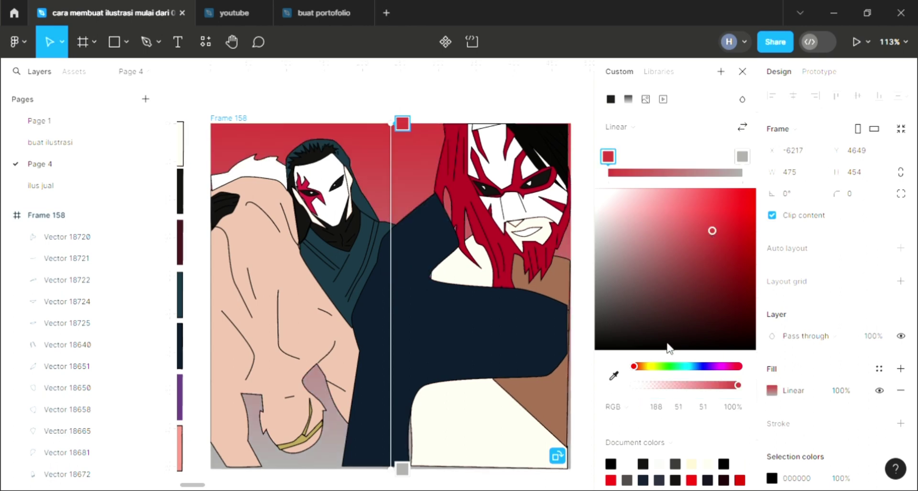
click(667, 365)
mouse_move(668, 366)
mouse_down()
mouse_move(741, 367)
mouse_move(679, 367)
mouse_up()
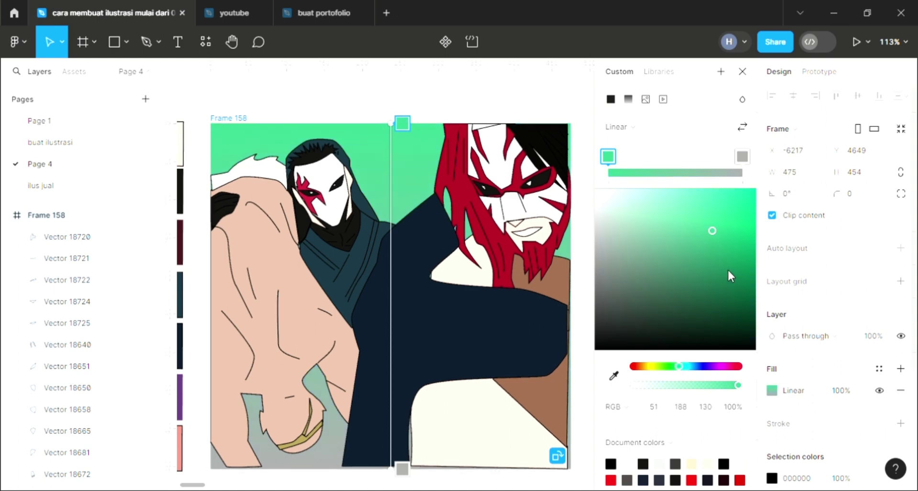
click(714, 207)
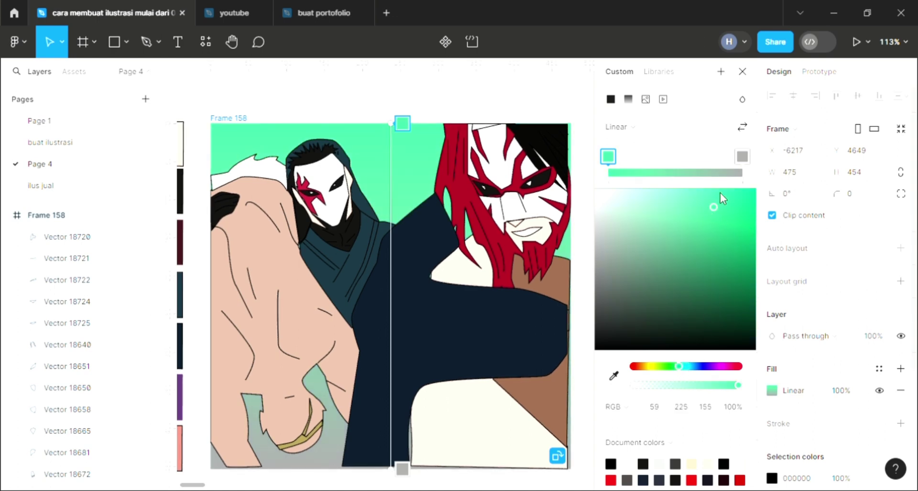
click(743, 157)
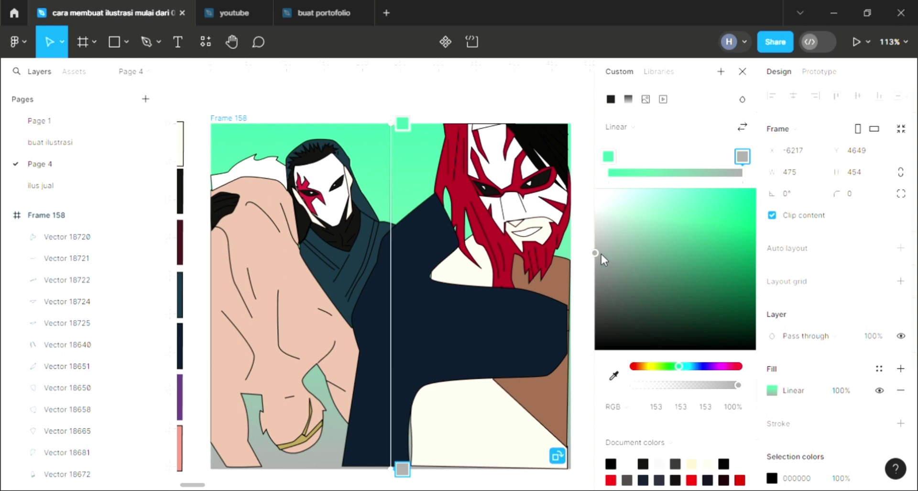
drag(628, 259, 636, 271)
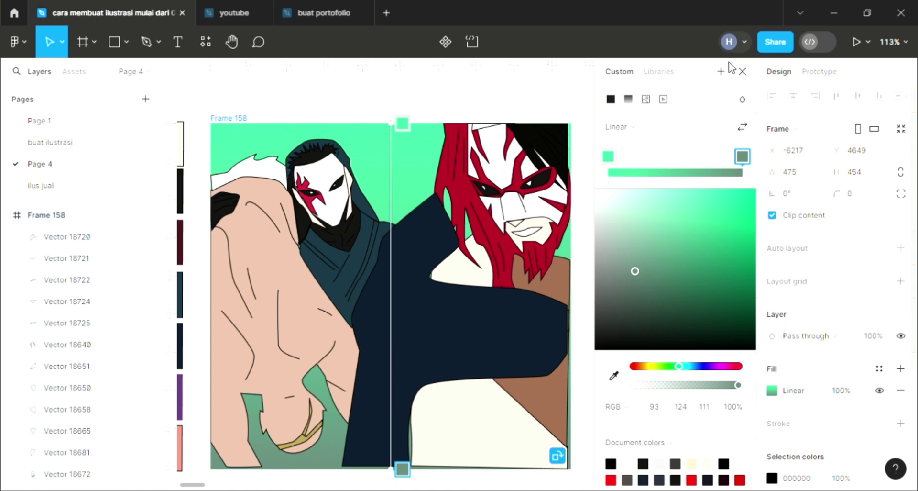
Step: Send the navy arm to the back and move the cream shape one layer down
click(743, 72)
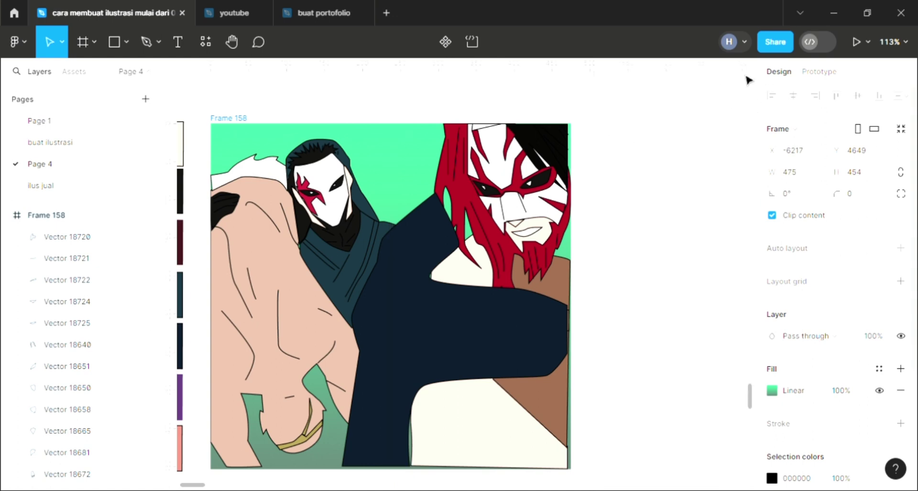
scroll(627, 302, left, 1)
scroll(627, 302, left, 2)
scroll(626, 302, down, 1)
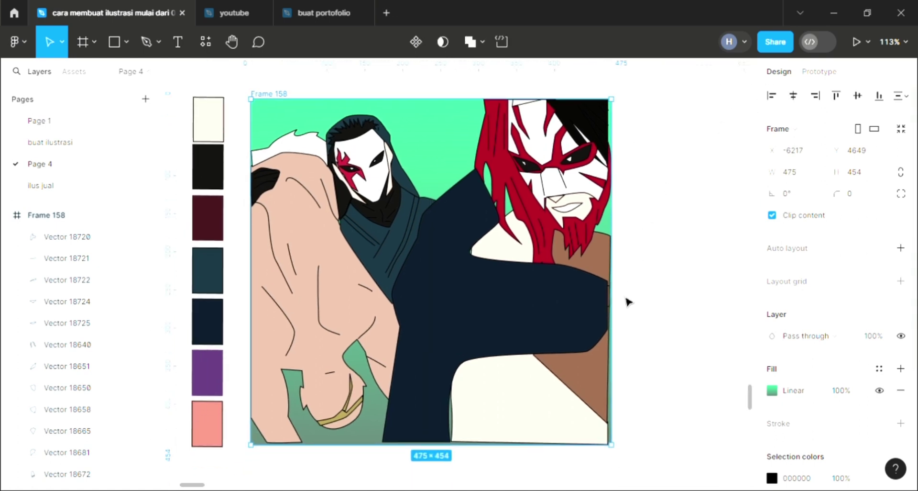
scroll(627, 302, left, 1)
click(416, 331)
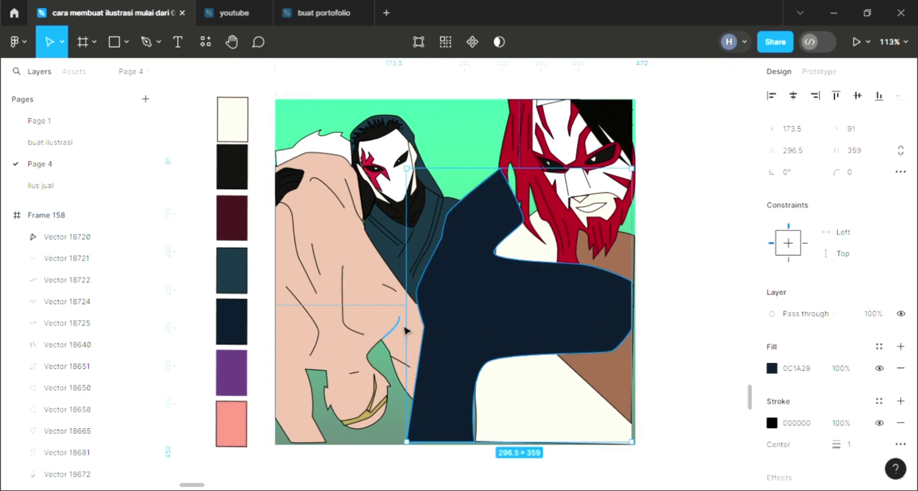
key(ctrl+shift+bracketleft)
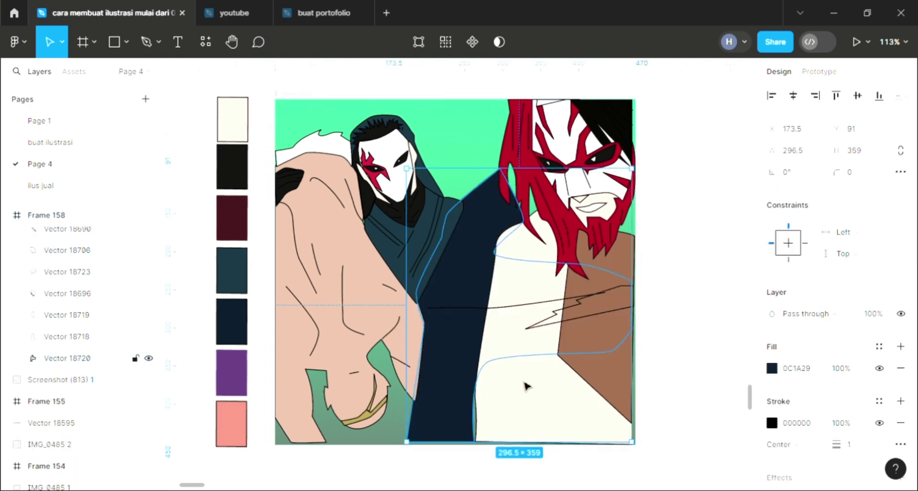
click(528, 386)
key(ctrl+bracketleft)
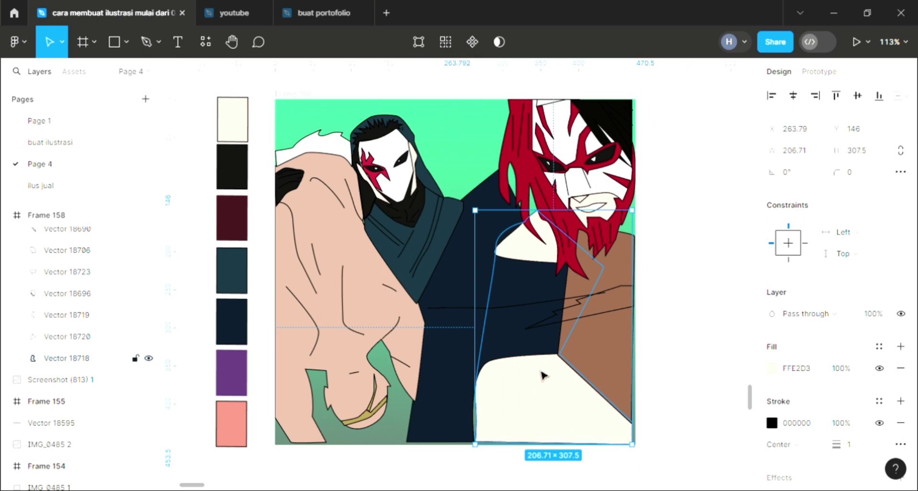
Step: Fill the lightning-shaped chest crease near-black 111111 and send the brown shape to the back
click(606, 316)
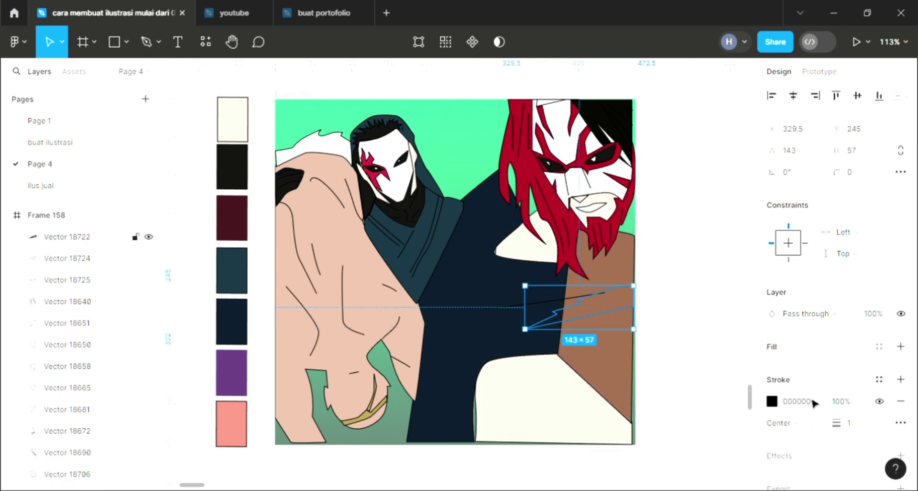
click(901, 346)
key(i)
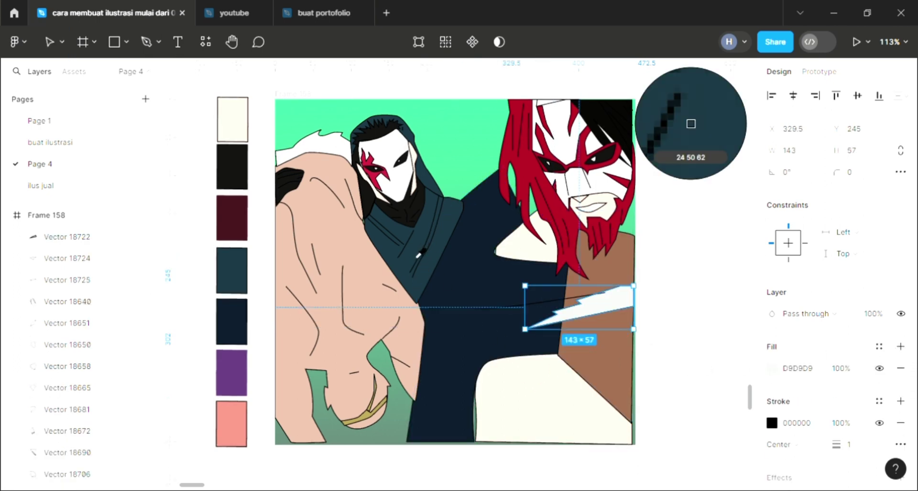
click(420, 253)
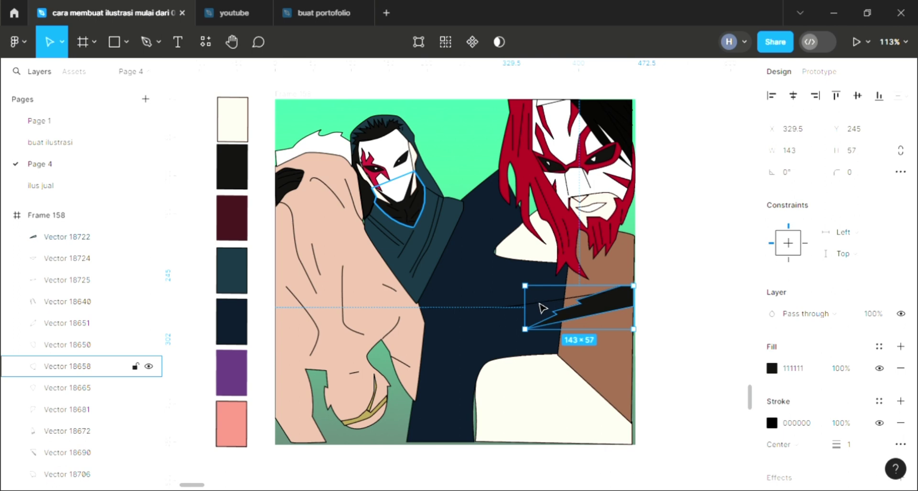
click(554, 324)
click(605, 379)
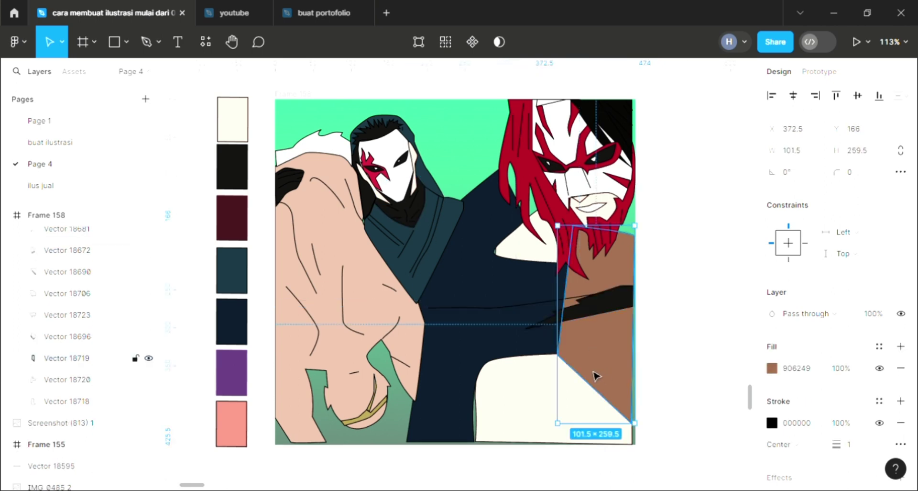
key(ctrl+shift+[)
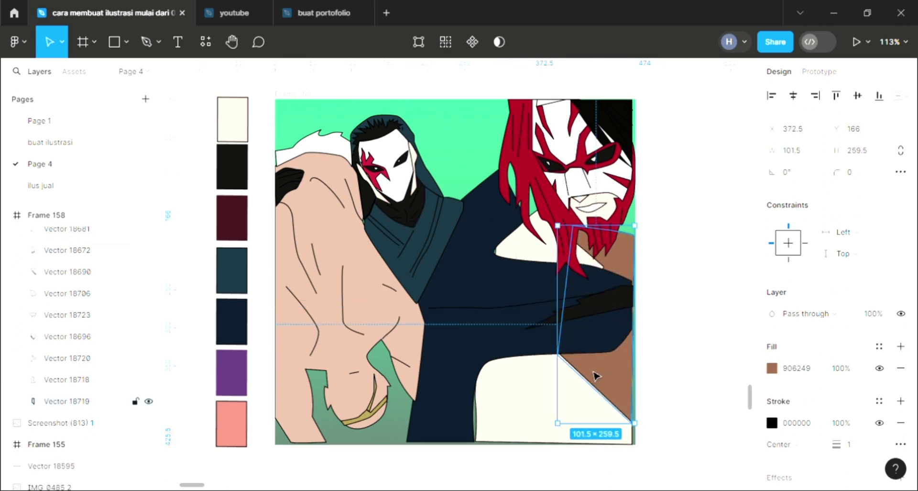
click(539, 399)
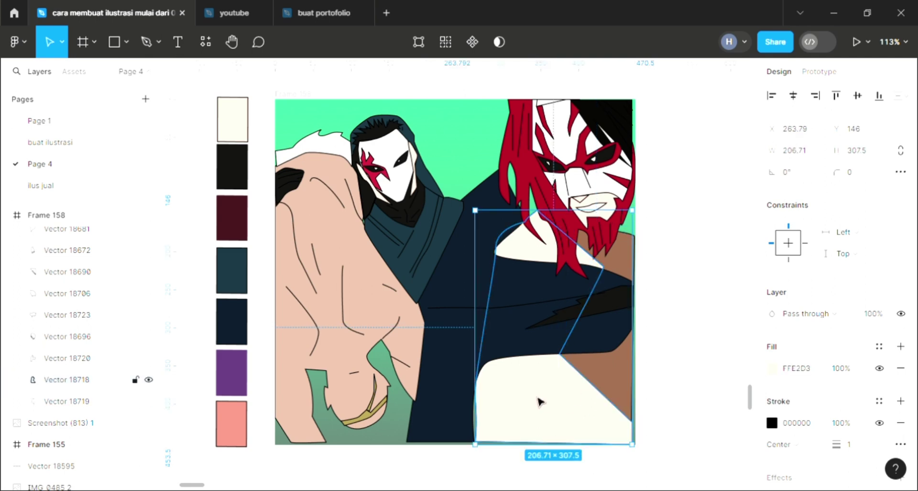
Step: Pull a cream shape's anchor point down to its bottom corner
double_click(507, 414)
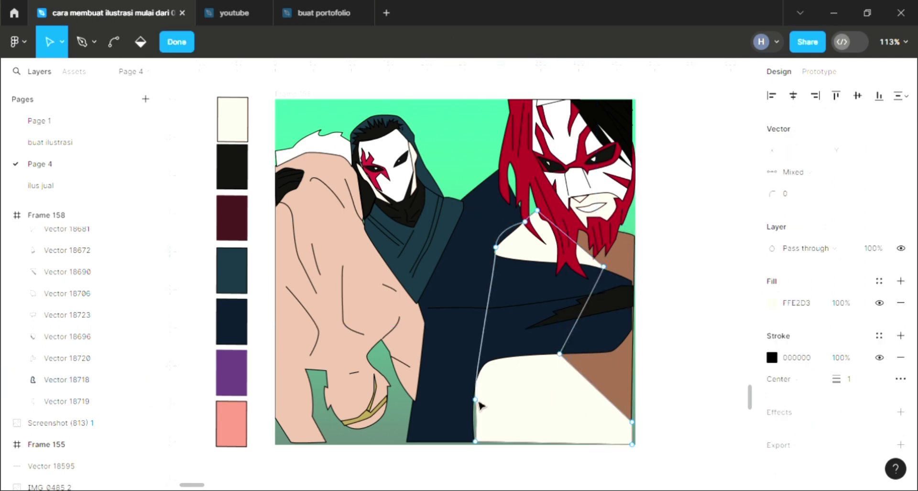
drag(473, 402, 467, 439)
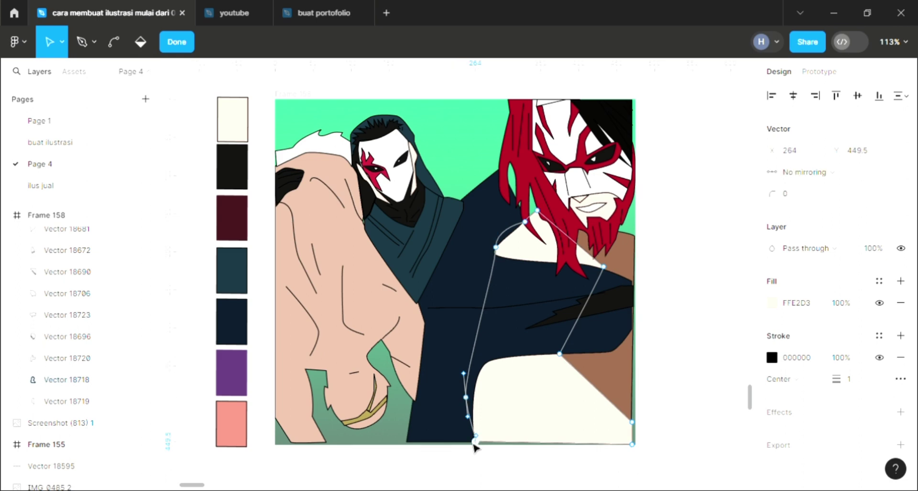
key(Escape)
key(Escape)
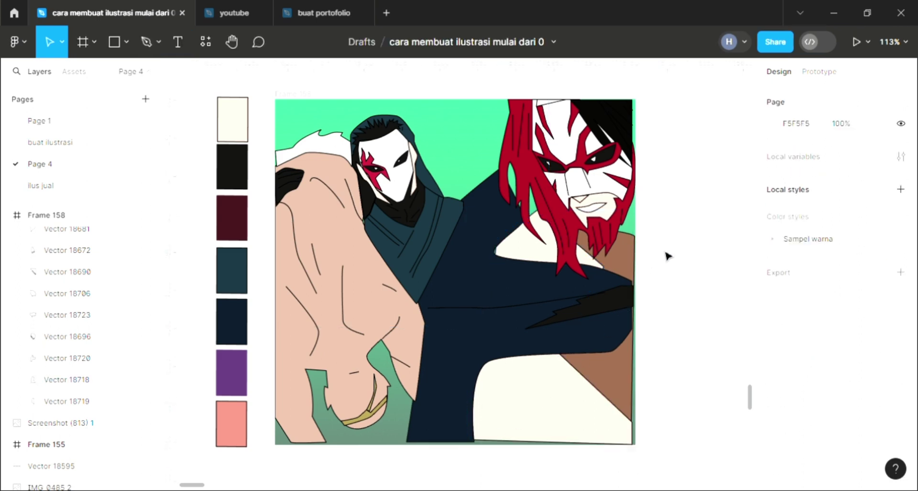
Step: Draw a small pen shape beside the red beard near the frame's right edge
click(146, 42)
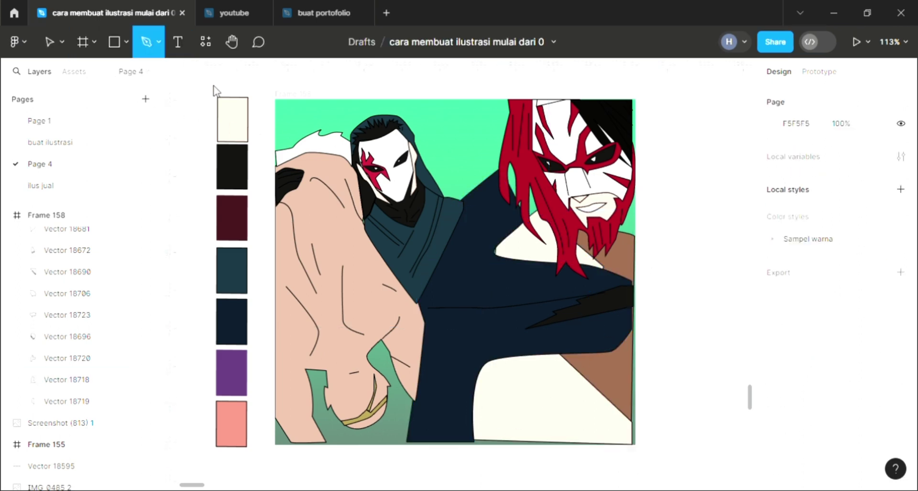
click(614, 218)
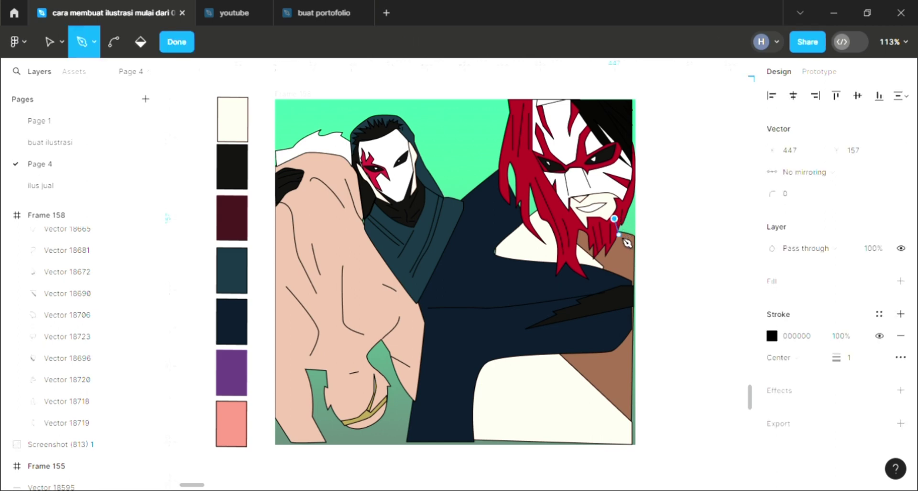
click(618, 238)
click(632, 235)
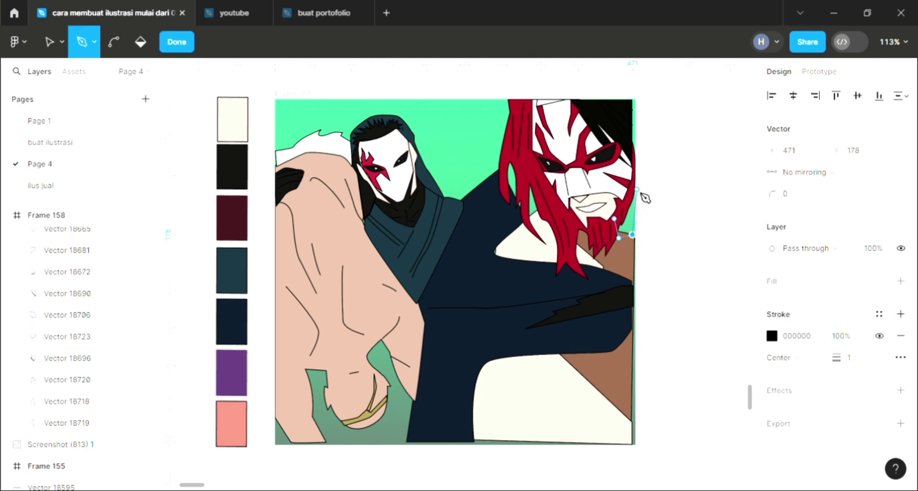
key(ctrl)
key(ctrl+z)
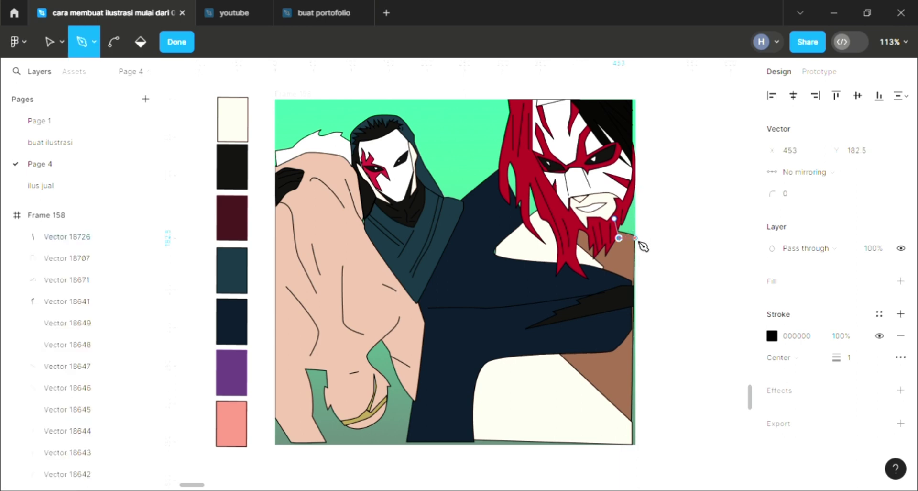
click(634, 191)
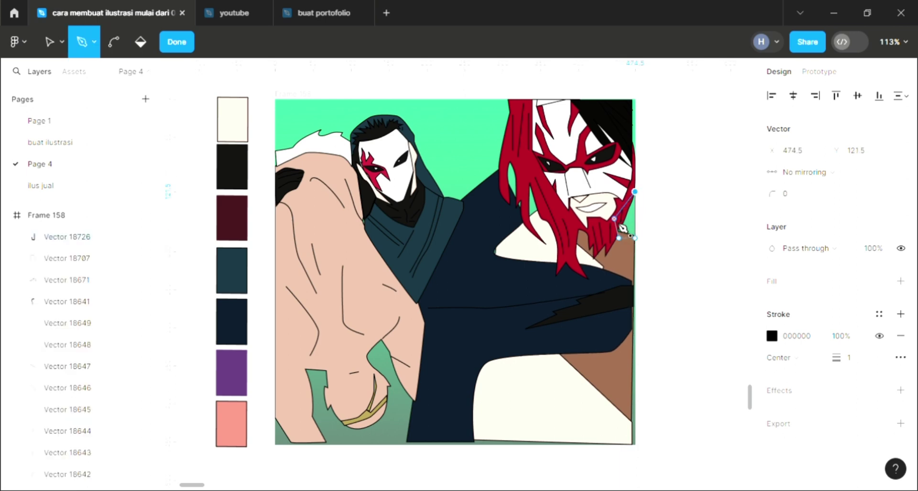
key(Escape)
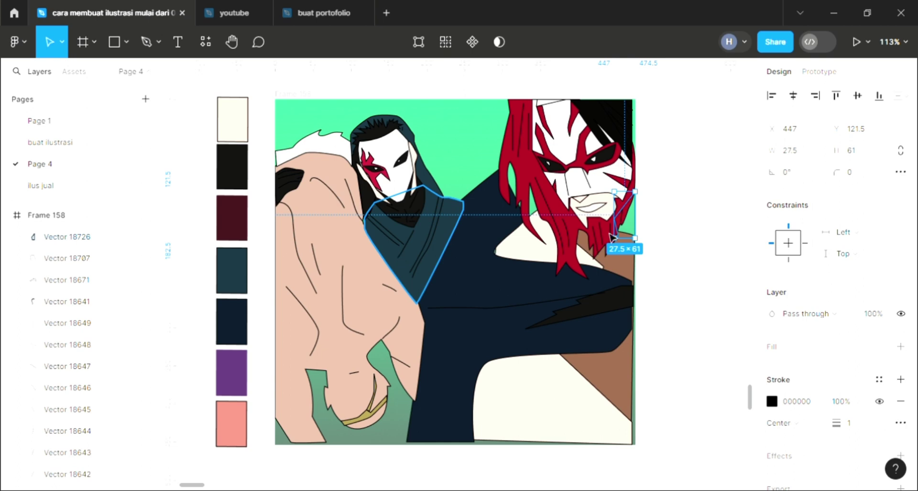
Step: Fill the new shape with the eyedropped skin colour FFE2D3
click(900, 346)
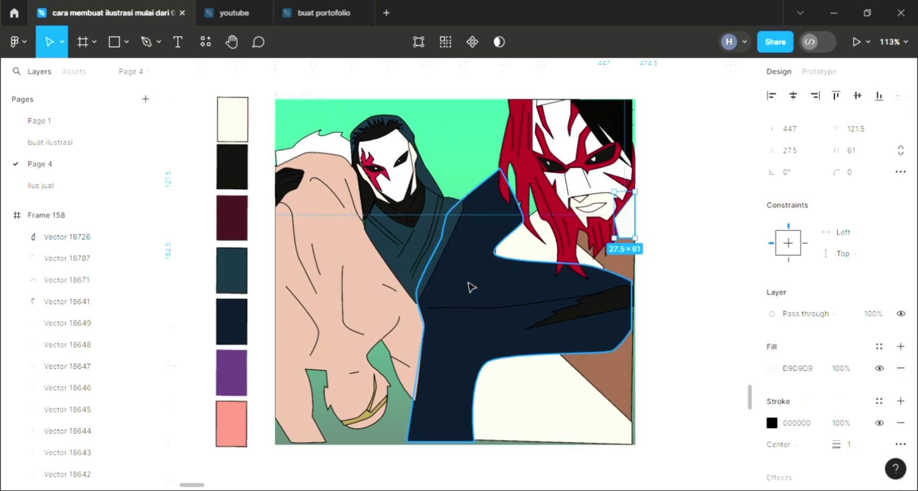
key(i)
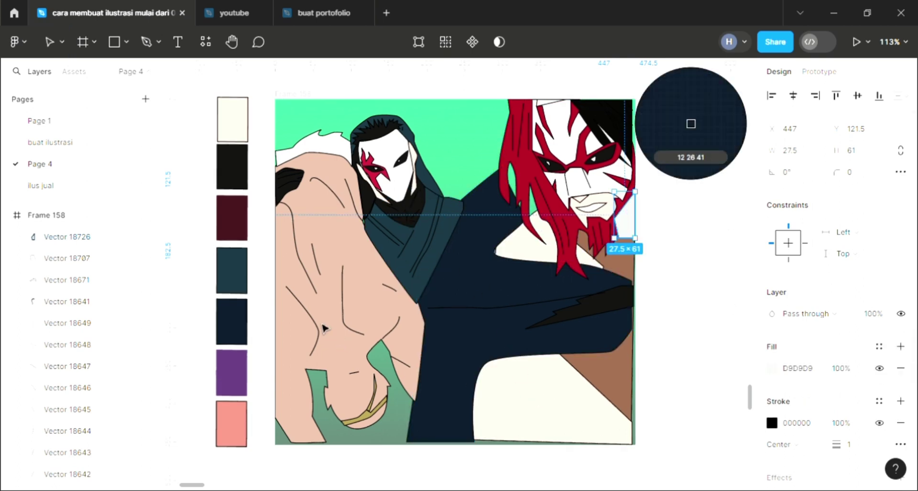
click(323, 328)
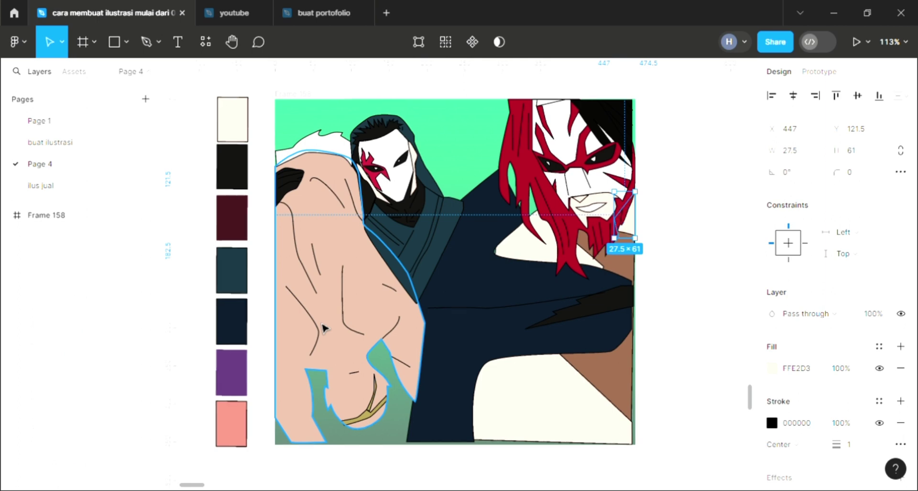
Step: Draw two short diagonal detail lines on the light collar below the red beard
click(692, 316)
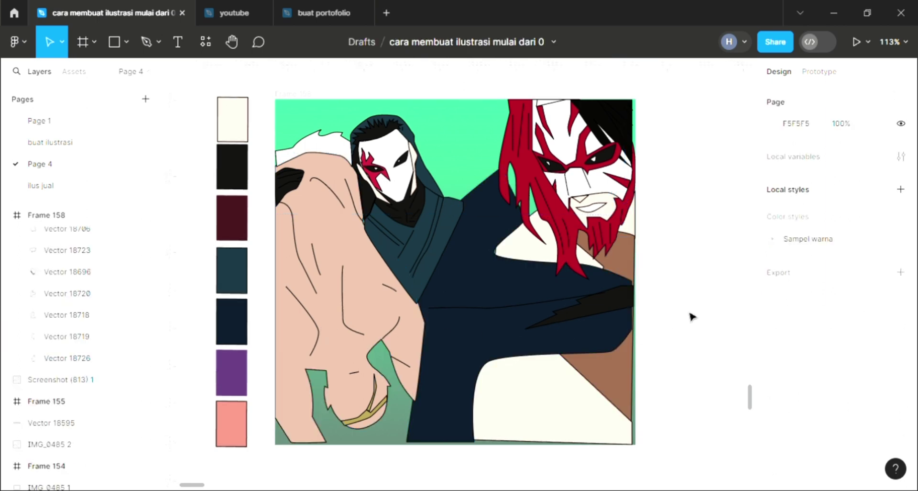
scroll(581, 335, up, 1)
scroll(564, 316, up, 1)
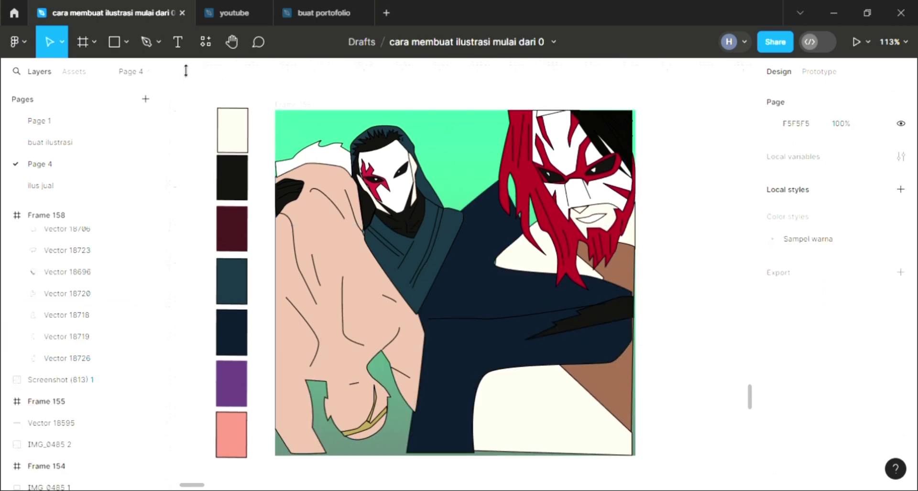
click(146, 43)
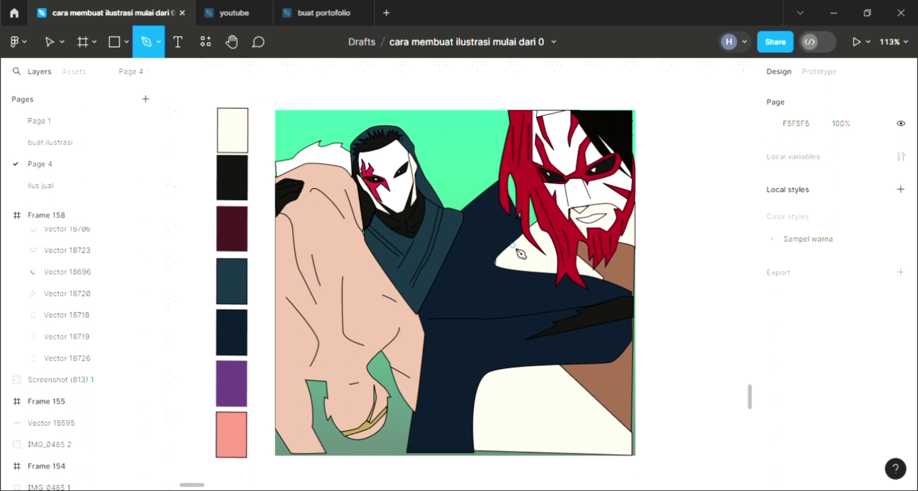
click(513, 245)
click(539, 271)
key(Escape)
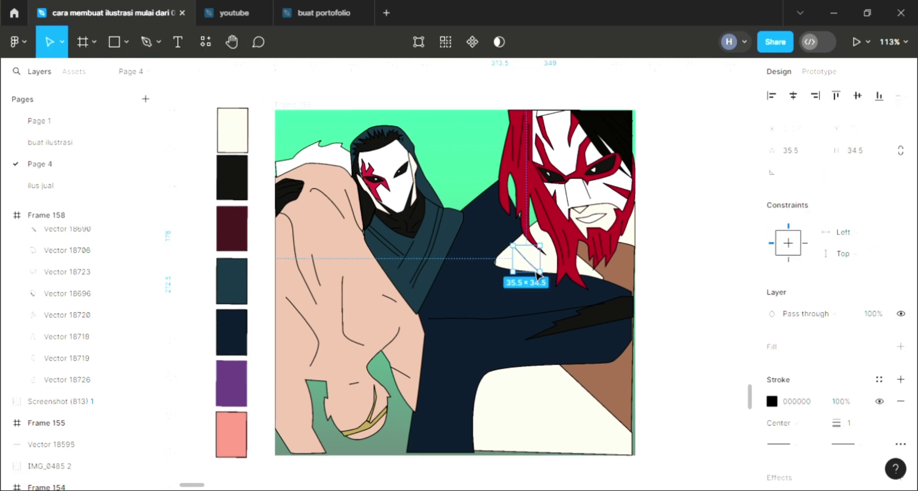
key(p)
click(533, 225)
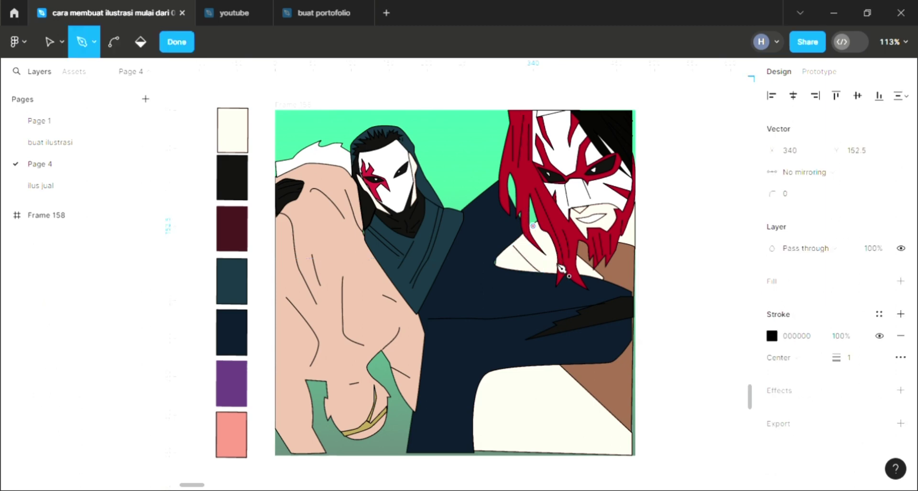
click(555, 258)
key(Escape)
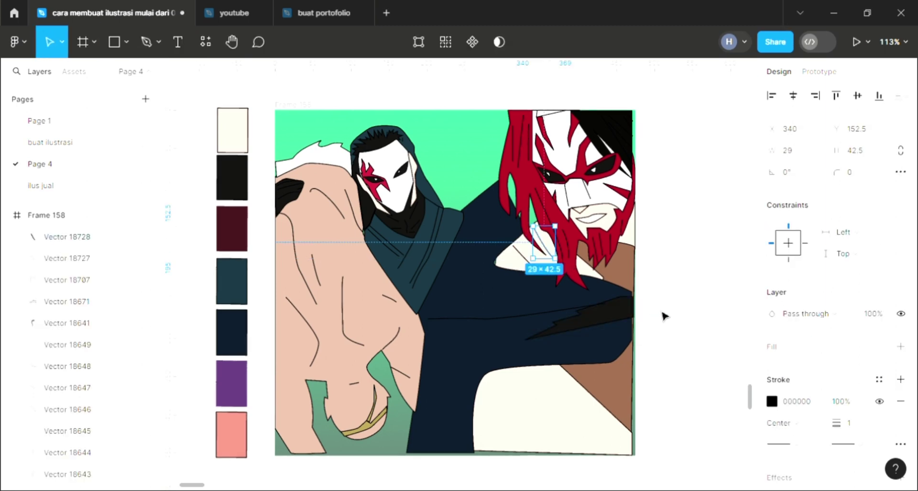
Step: Shorten Frame 158's height to 450 by dragging its bottom edge up
click(662, 315)
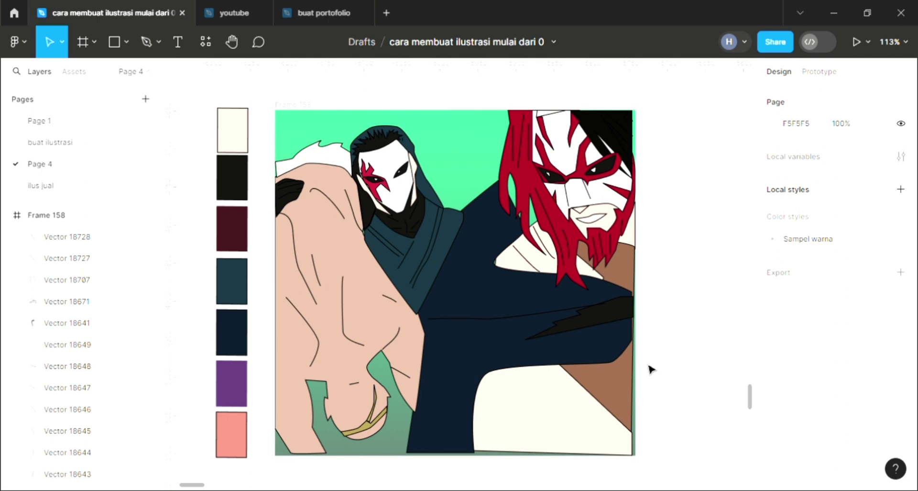
scroll(651, 368, left, 1)
click(410, 455)
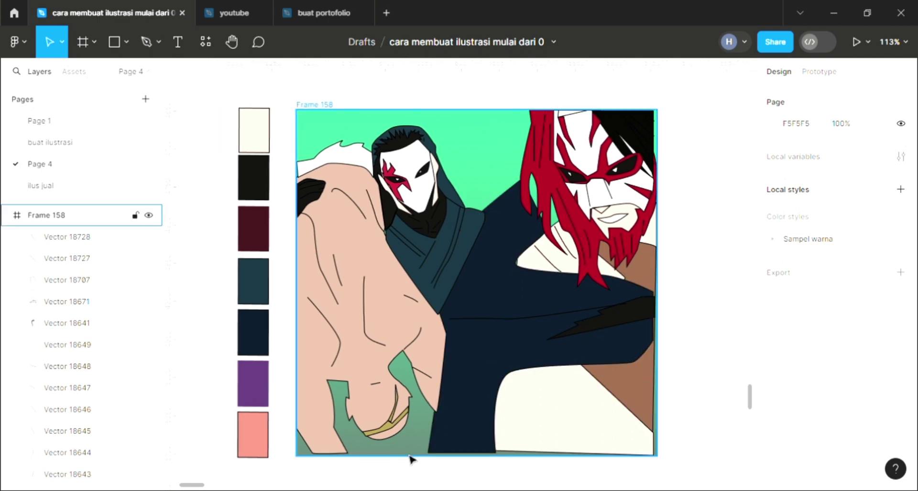
drag(418, 463, 418, 460)
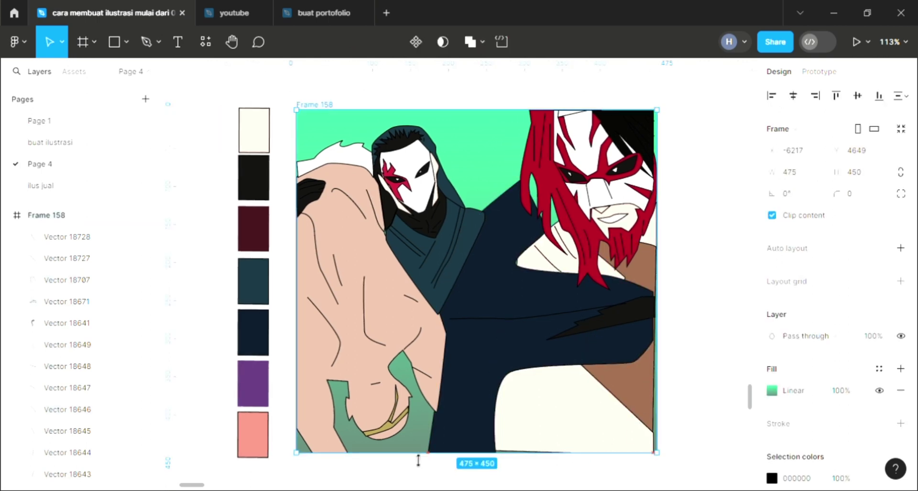
click(688, 201)
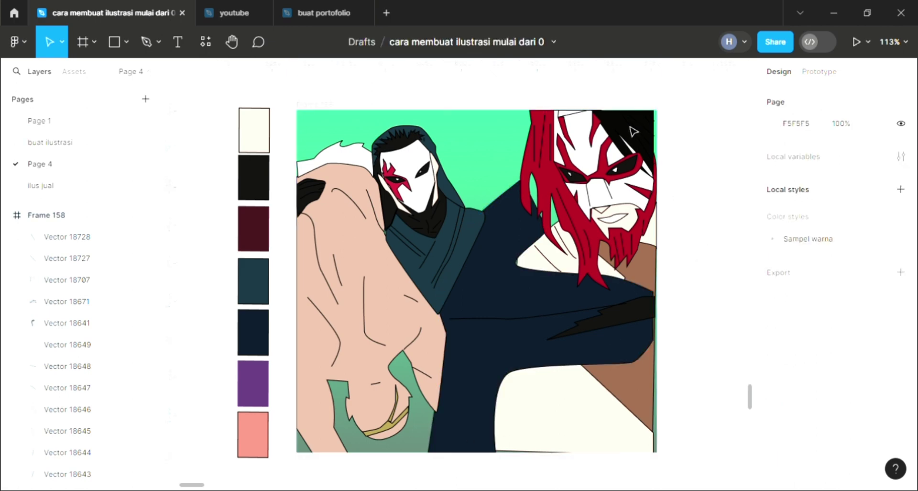
Step: Widen the larger black hair shape at the mask's top-right to 86 px
click(656, 129)
scroll(665, 139, up, 2)
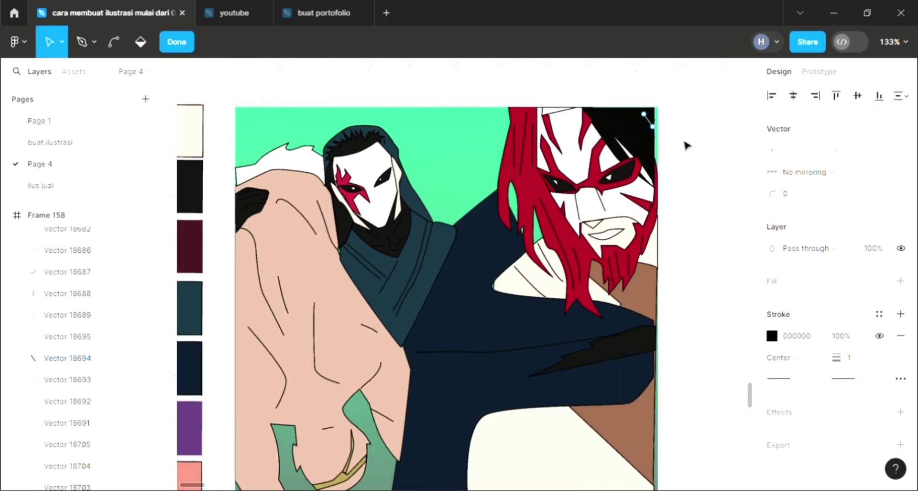
click(687, 145)
click(648, 141)
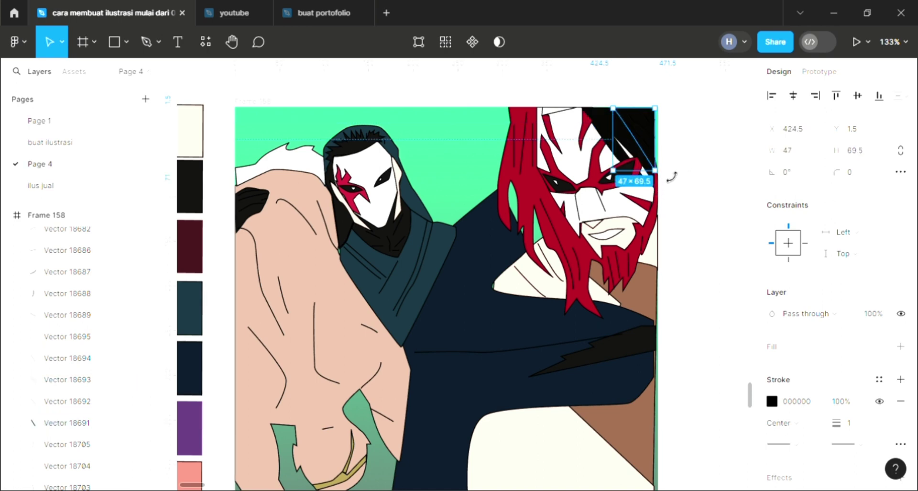
click(672, 177)
click(655, 150)
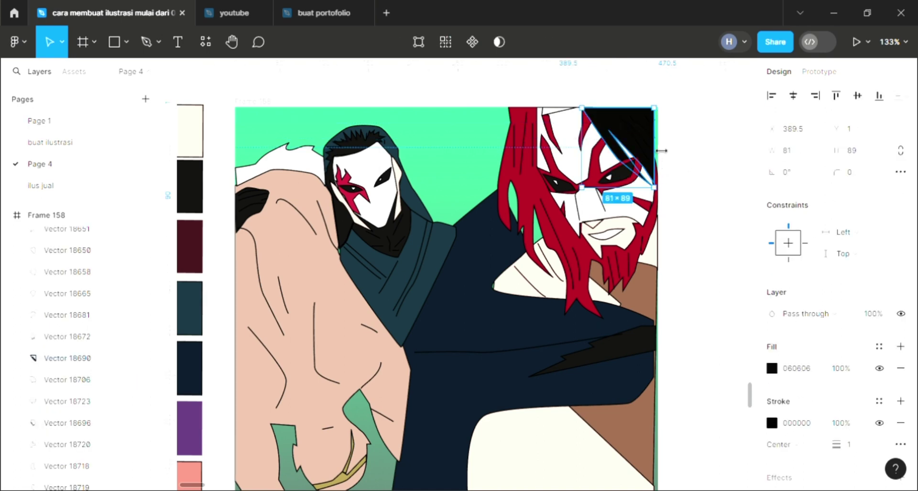
drag(667, 150, 669, 150)
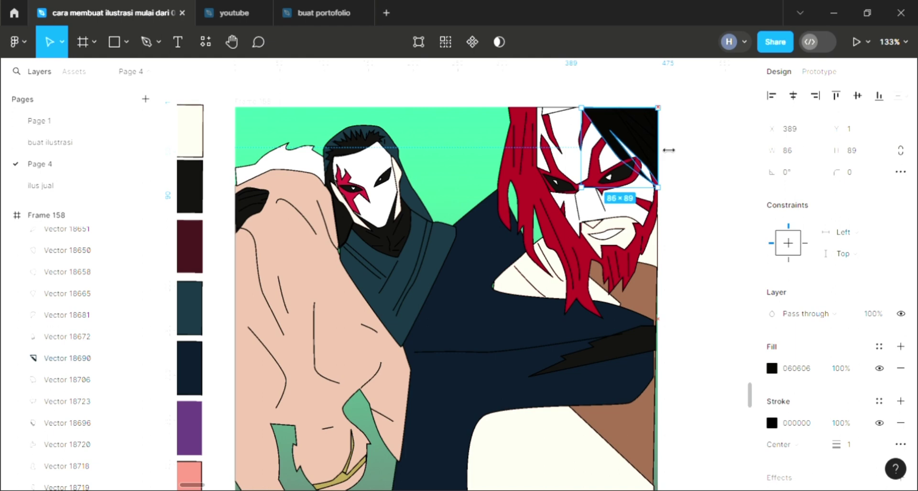
click(696, 165)
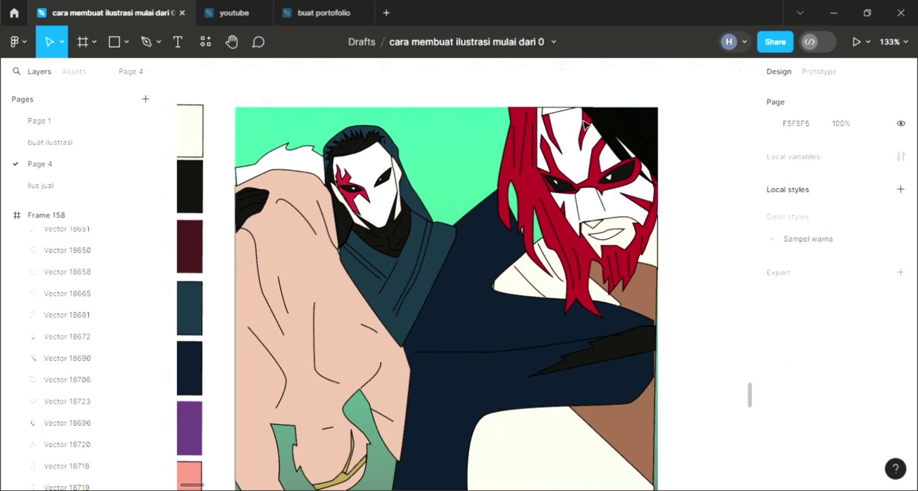
Step: Give the small strip atop the mask an eyedropped black fill
click(572, 118)
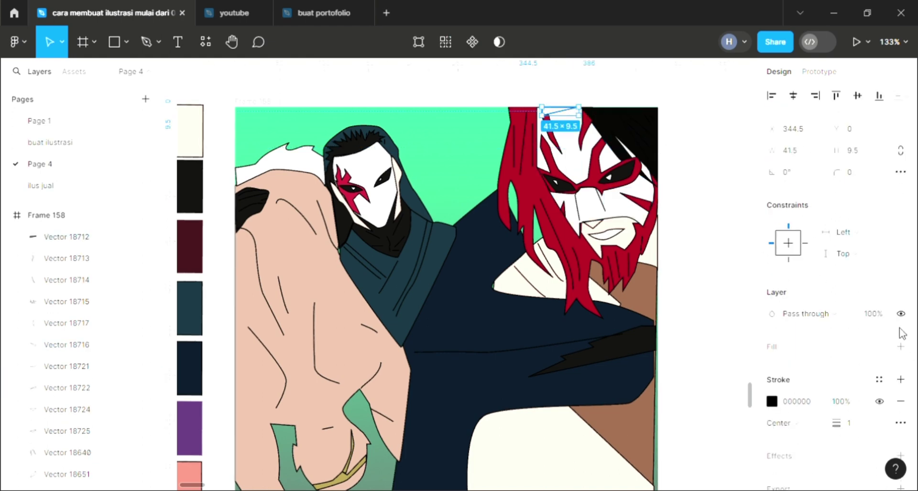
click(901, 346)
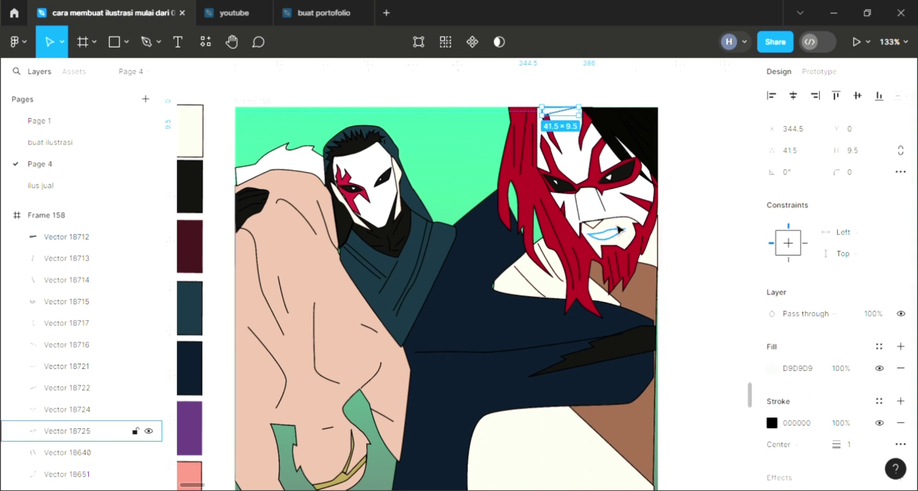
key(i)
click(702, 167)
click(713, 182)
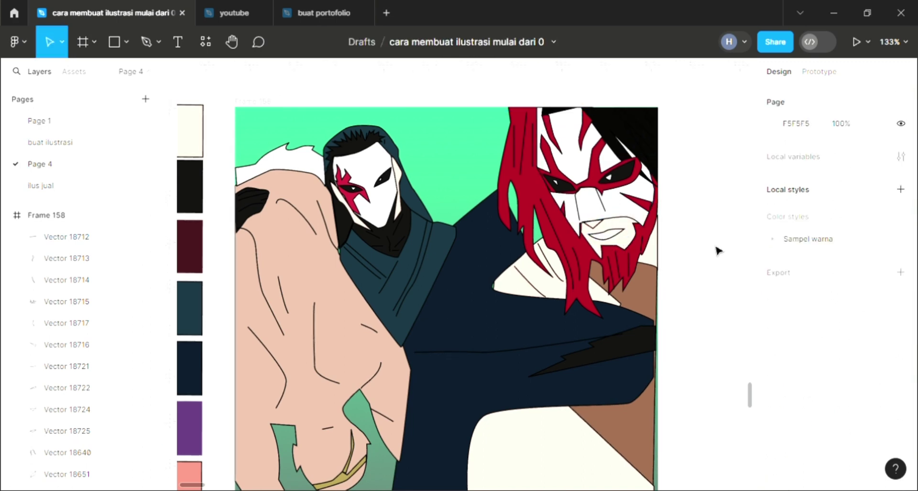
scroll(718, 249, up, 1)
scroll(716, 261, left, 2)
scroll(714, 274, down, 2)
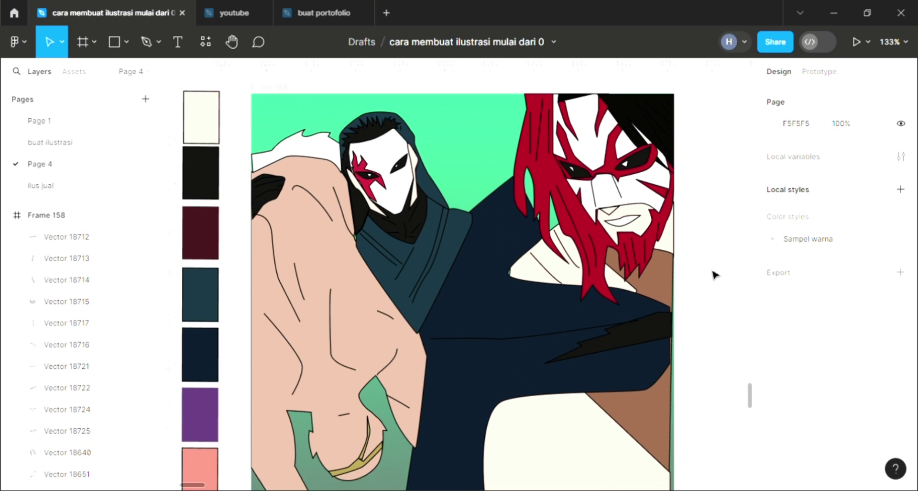
scroll(714, 274, down, 1)
scroll(714, 274, left, 2)
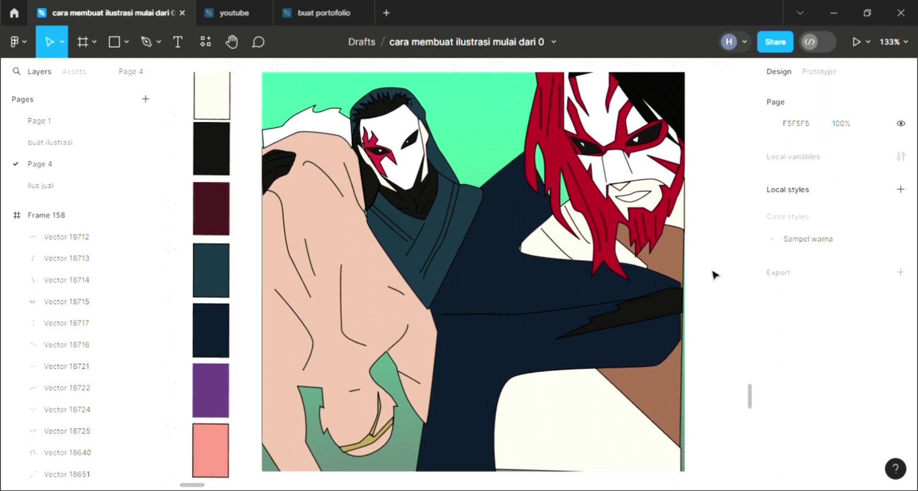